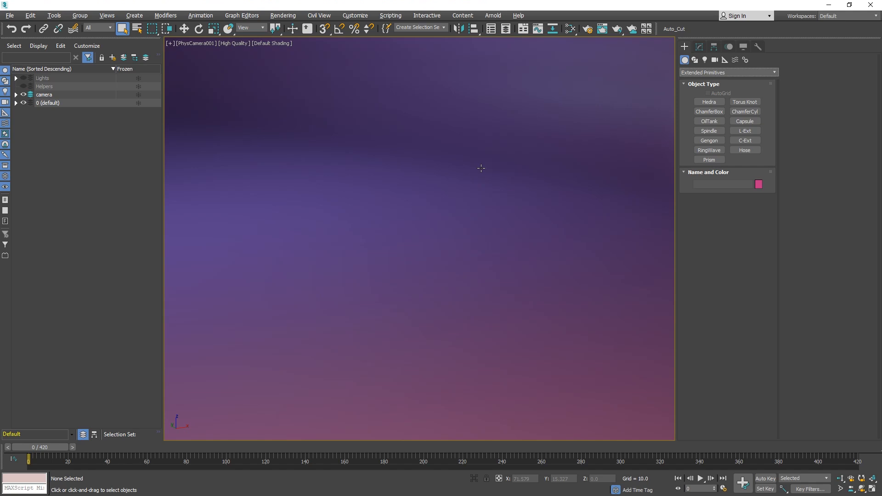
# Create a Torus Knot in the camera view.
pyautogui.click(742, 102)
pyautogui.moveTo(361, 313); pyautogui.dragTo(448, 274)
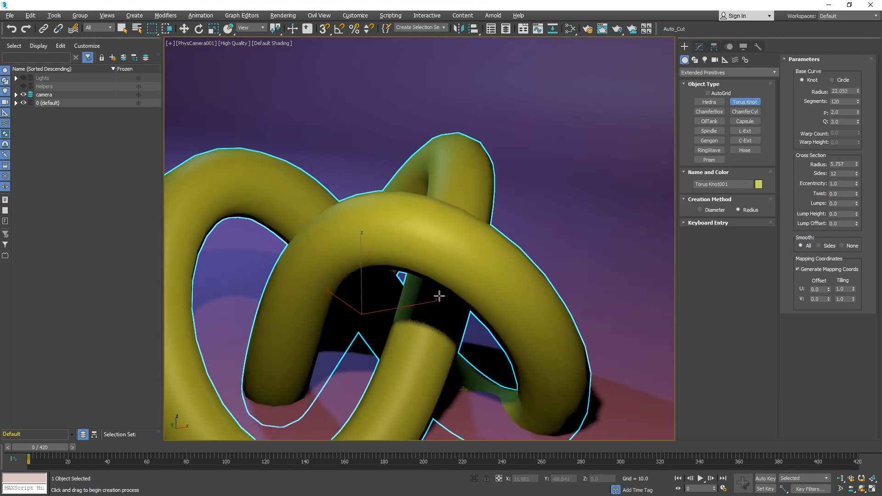
pyautogui.click(440, 296)
# Move the torus knot up so it sits centred in the camera view.
pyautogui.press('w')
pyautogui.moveTo(358, 306); pyautogui.dragTo(449, 249)
pyautogui.moveTo(435, 213); pyautogui.dragTo(439, 168)
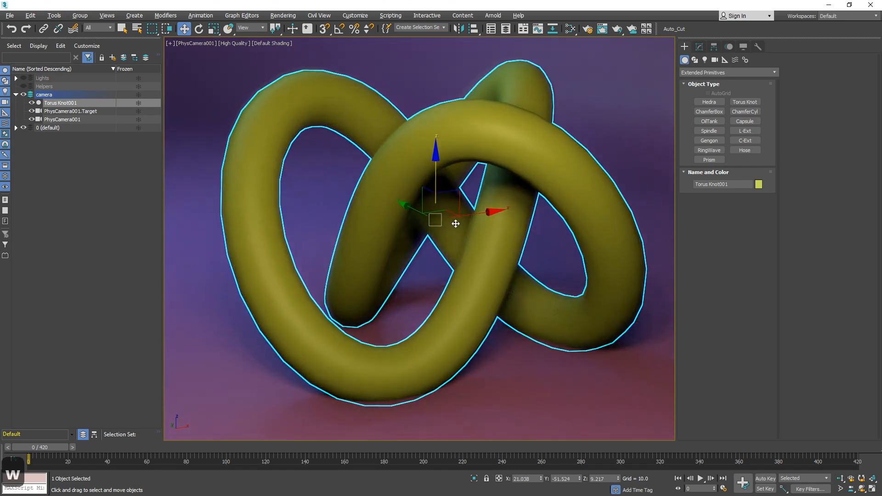
# Show edged faces and reduce the torus knot's base curve Segments to 60.
pyautogui.press('F4')
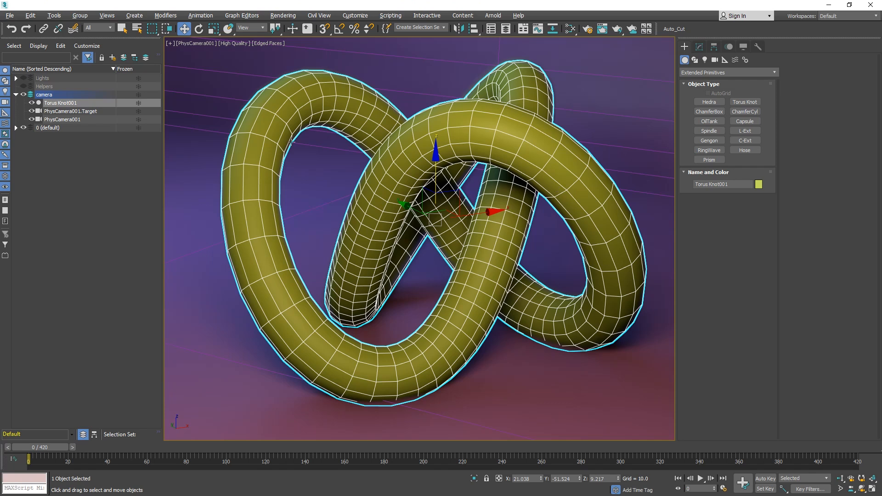
pyautogui.click(699, 47)
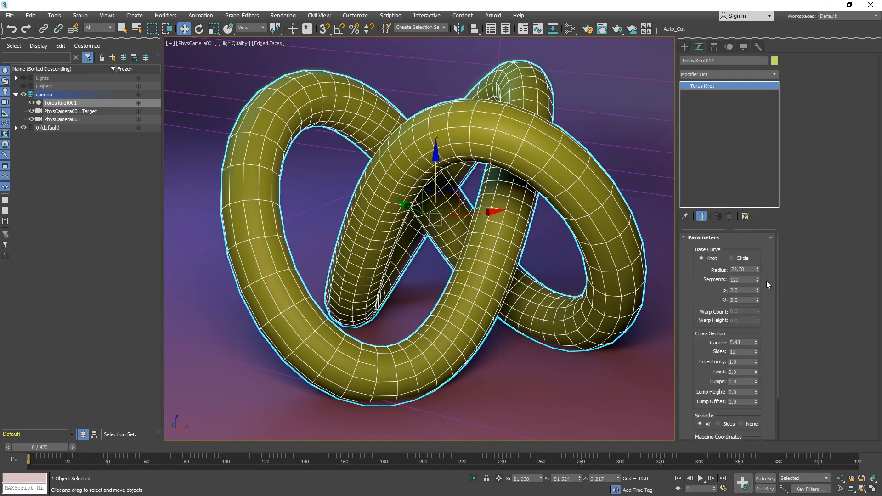
pyautogui.moveTo(757, 279); pyautogui.dragTo(756, 304)
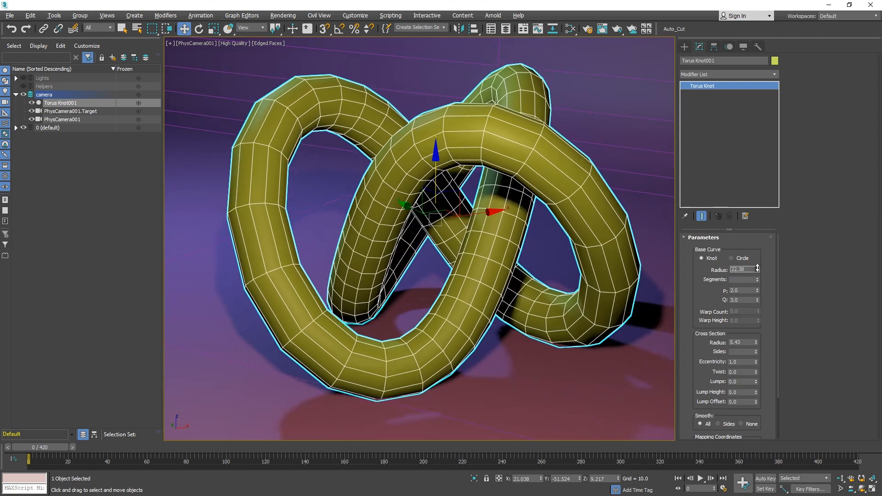
pyautogui.moveTo(759, 279); pyautogui.dragTo(757, 287)
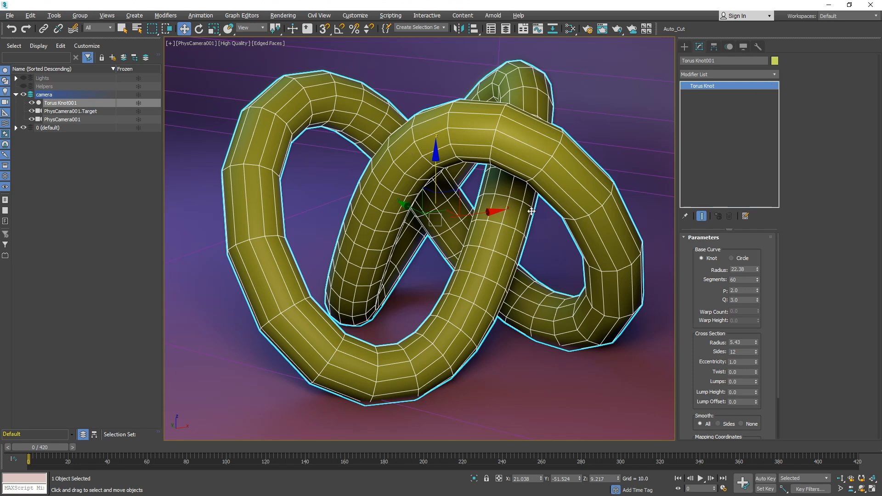
# Convert the torus knot to an Editable Poly.
pyautogui.rightClick(463, 242)
pyautogui.moveTo(497, 335)
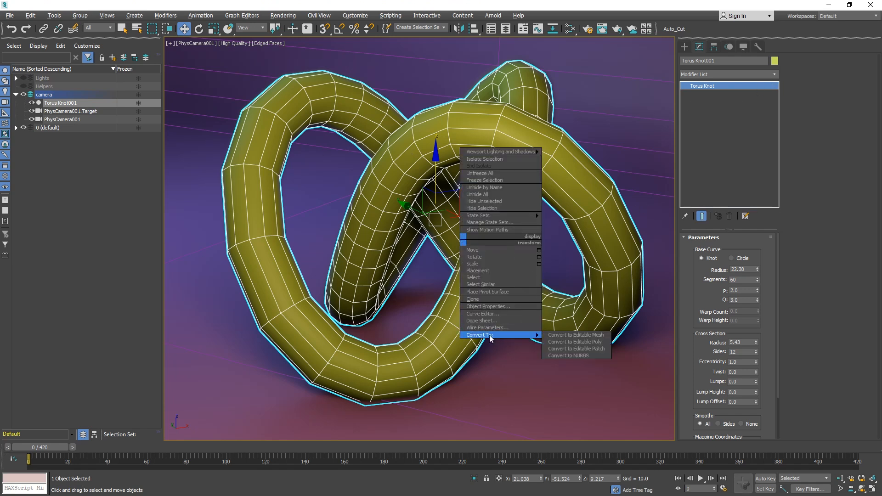
pyautogui.click(576, 342)
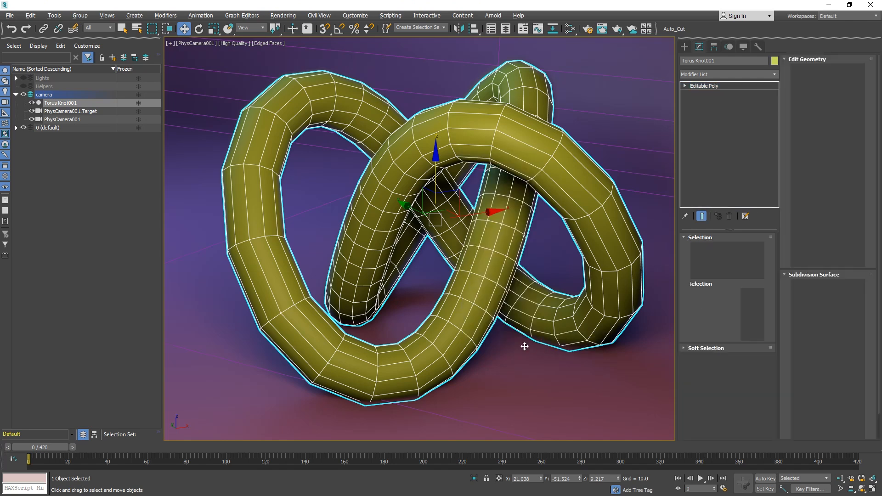
# Select one edge loop running along the knot's tube and create a shape from that selection.
pyautogui.press('2')
pyautogui.click(300, 334)
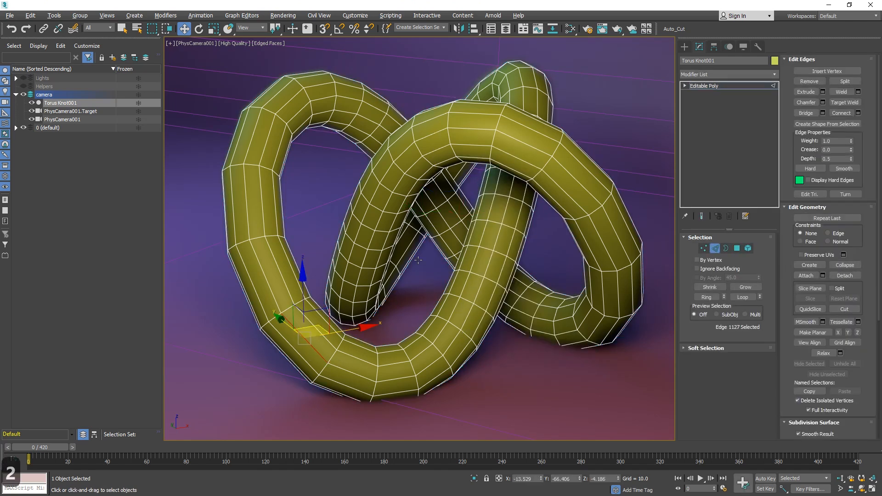
pyautogui.click(746, 298)
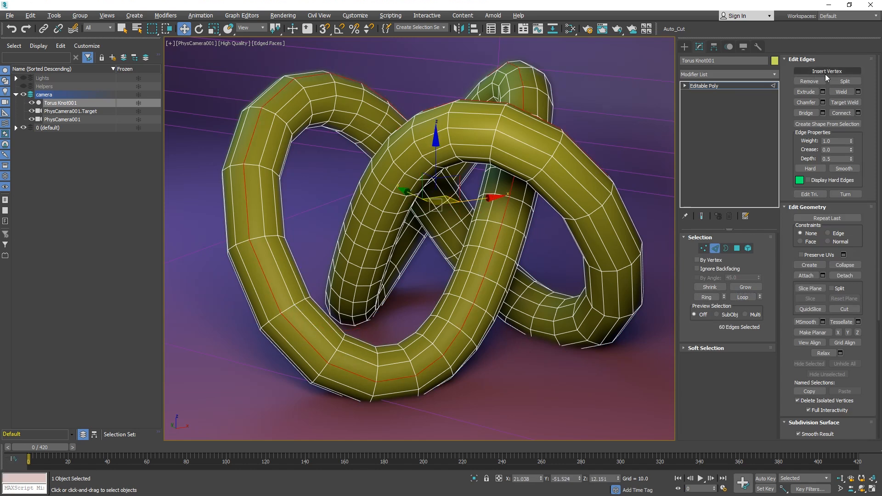
pyautogui.click(847, 128)
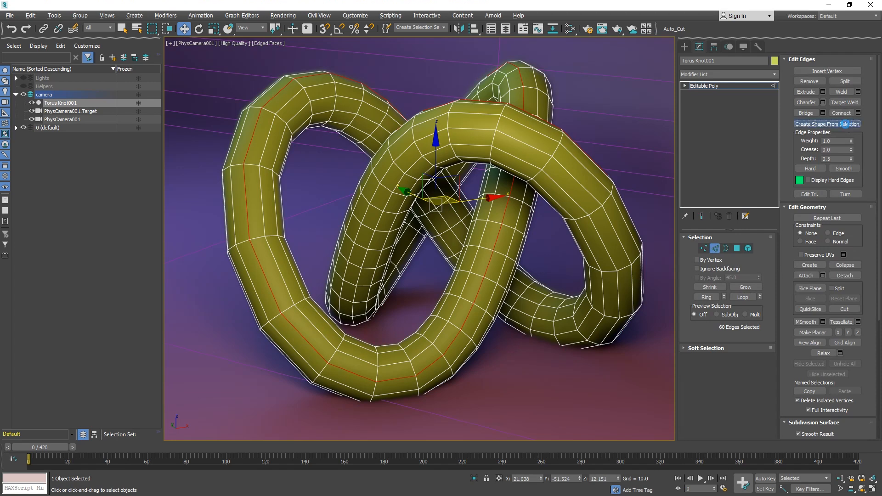
pyautogui.click(422, 267)
# Leave edge mode and delete the torus knot, keeping only the extracted shape.
pyautogui.press('2')
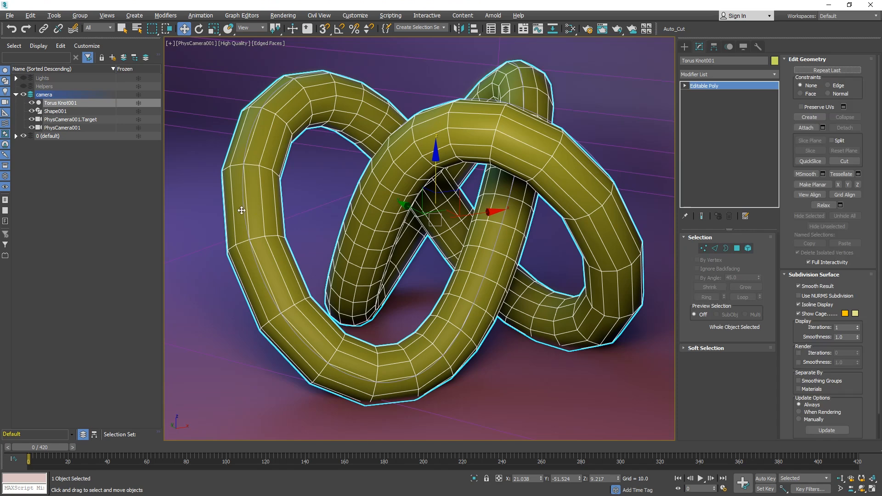
pyautogui.press('Delete')
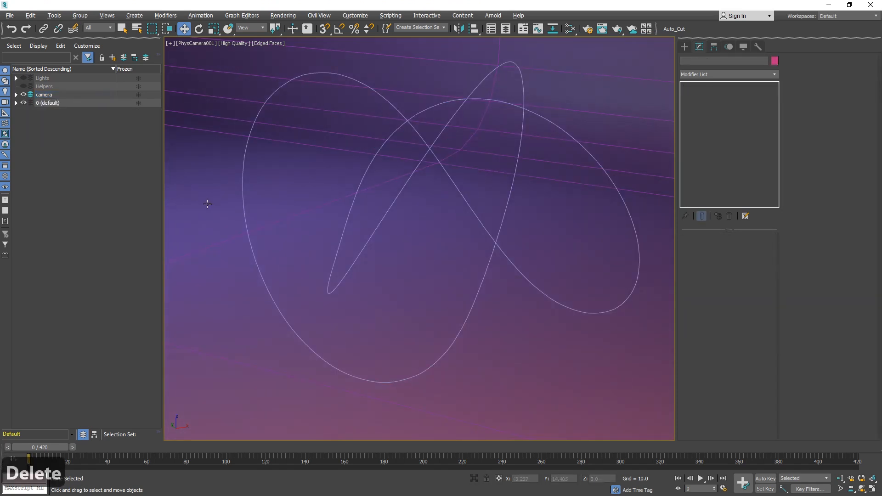
# Add a Normalize Spline modifier to the shape, normalizing by Knot Count set to 43.
pyautogui.click(243, 197)
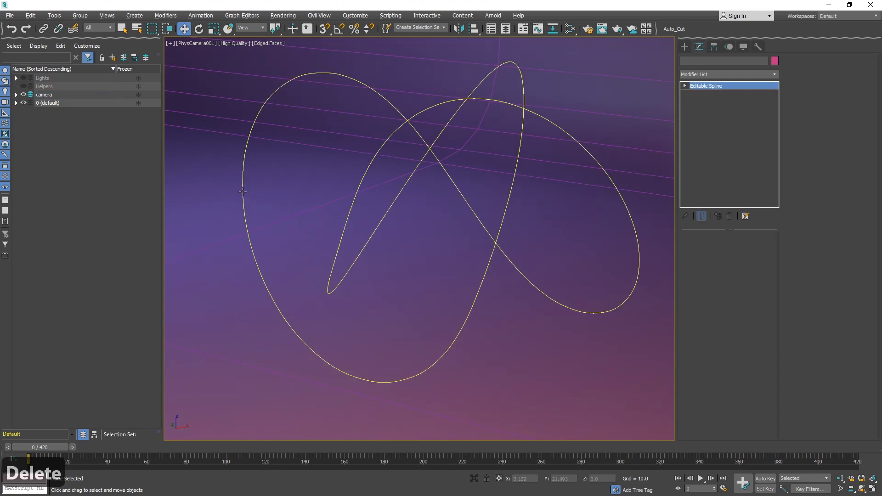
pyautogui.press('1')
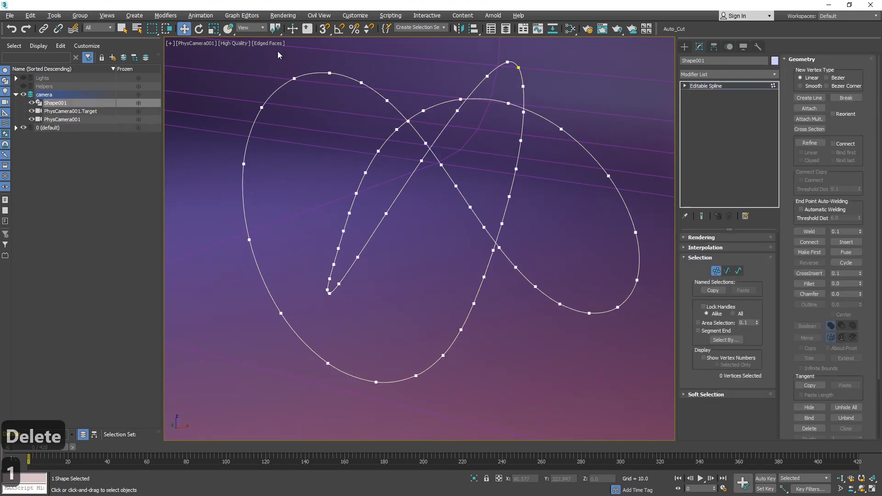
pyautogui.click(775, 75)
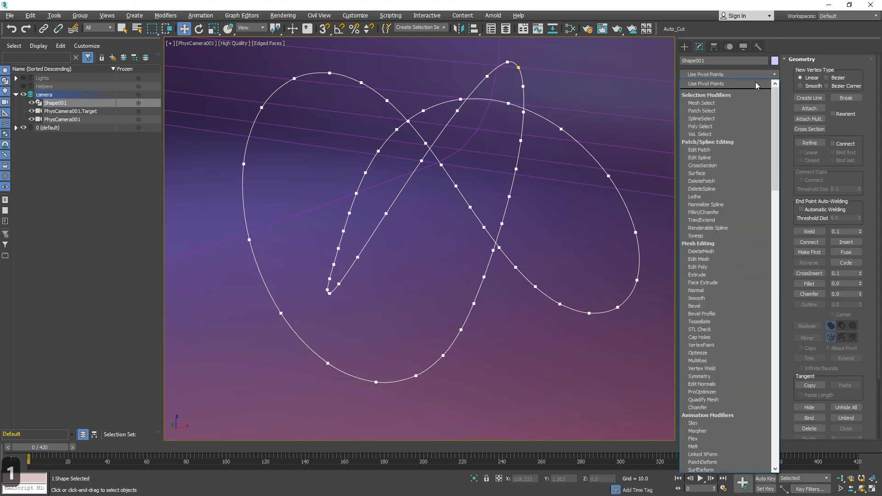
pyautogui.write('nor')
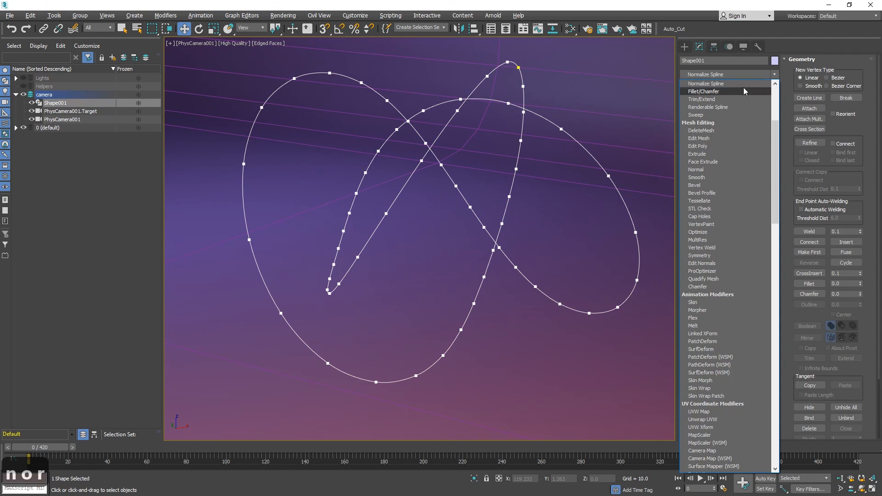
pyautogui.click(730, 84)
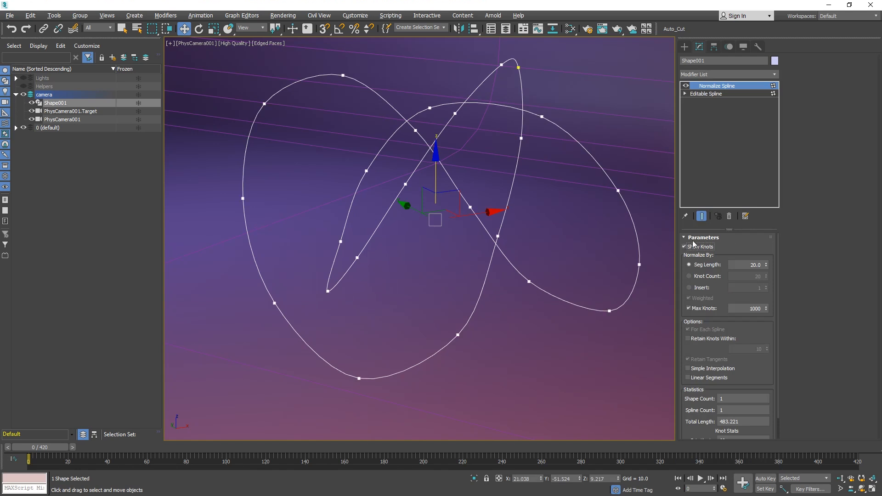
pyautogui.click(702, 277)
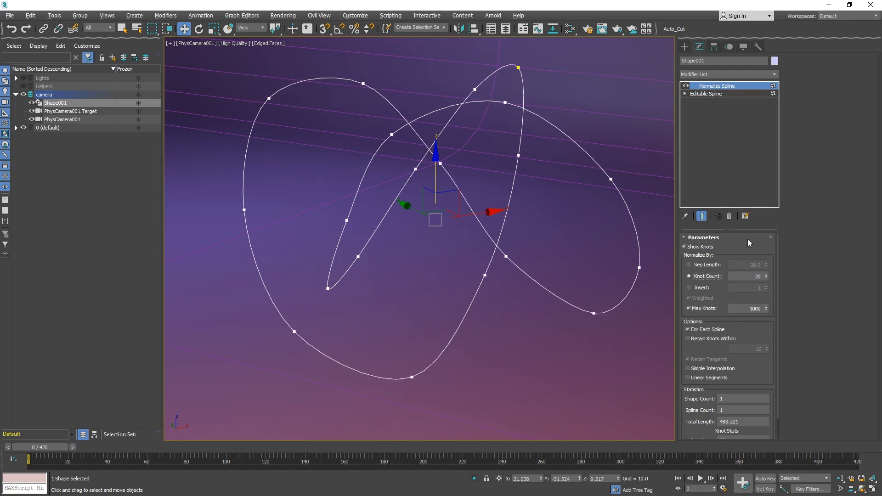
pyautogui.moveTo(768, 279); pyautogui.dragTo(763, 257)
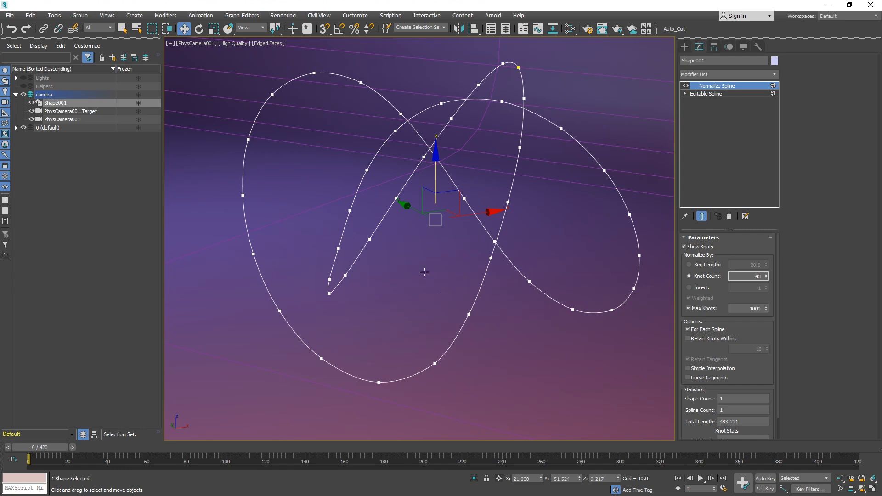
# Rename the shape to Path effect.
pyautogui.click(70, 103)
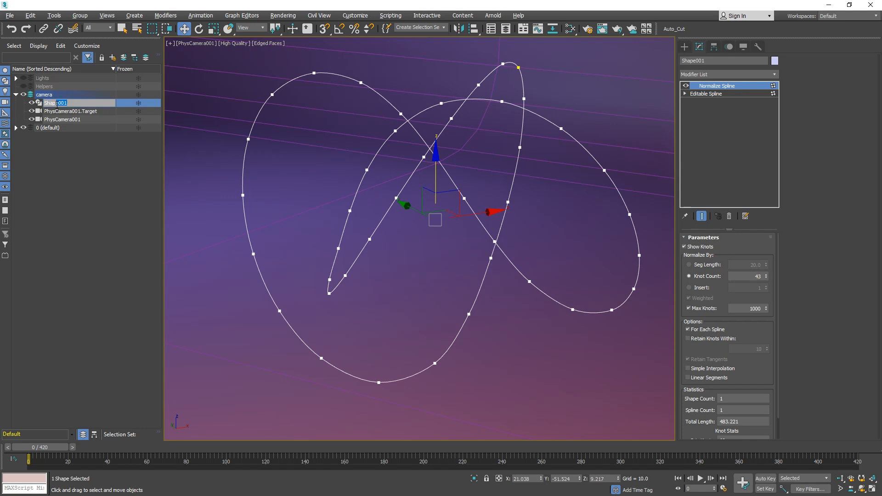
pyautogui.write('Path effect')
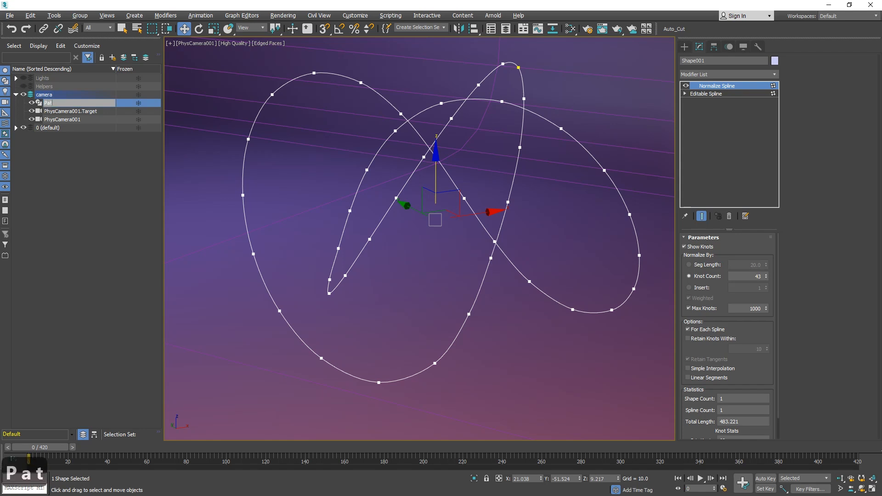
pyautogui.press('Return')
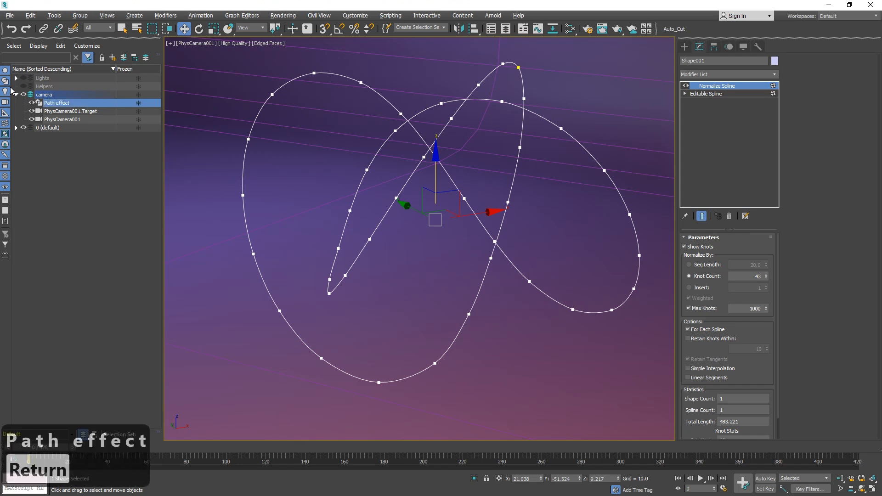
# Create a new layer containing the Path effect shape and try to name it Helpers.
pyautogui.click(112, 57)
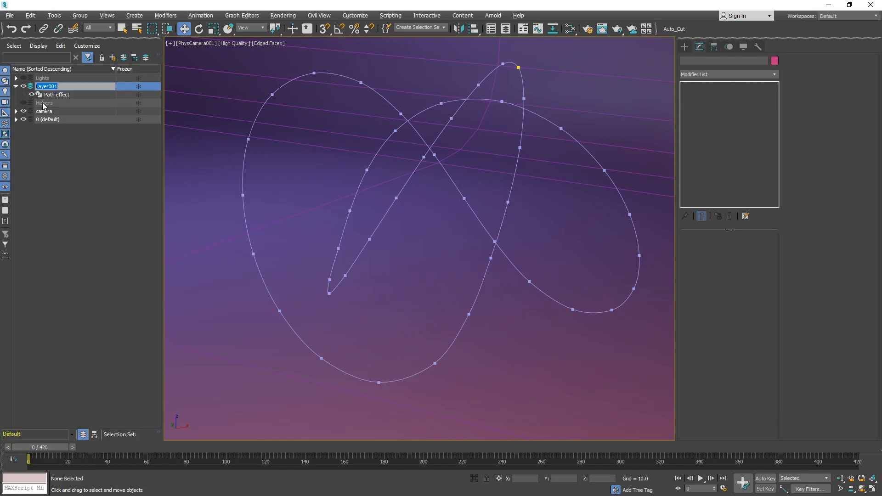
pyautogui.write('Helpers')
pyautogui.press('Return')
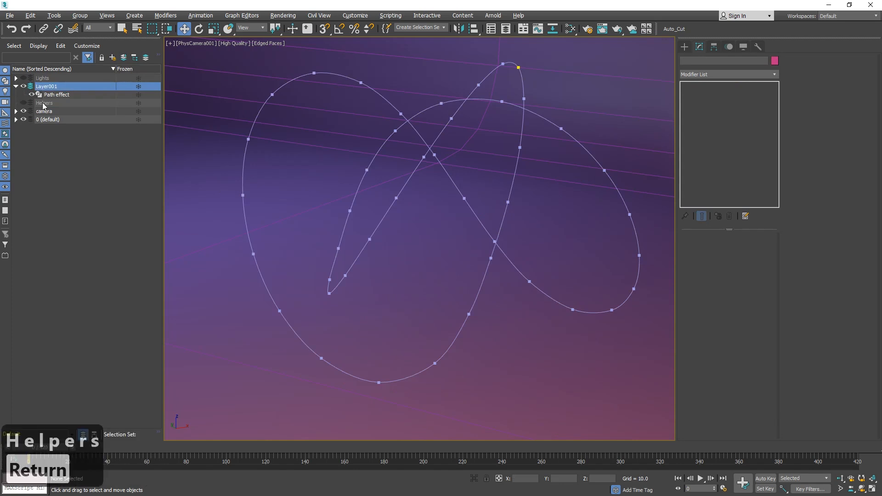
# Create a GeoSphere below the path and set its Segments to 2.
pyautogui.click(682, 49)
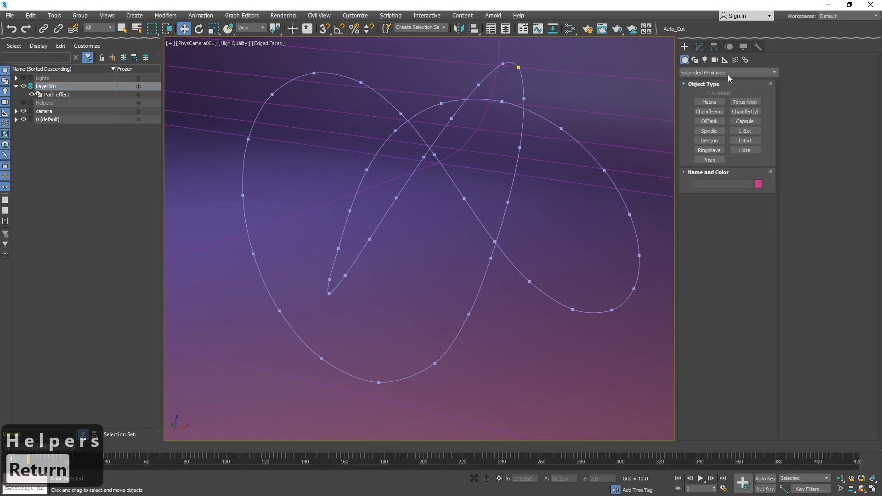
pyautogui.click(702, 73)
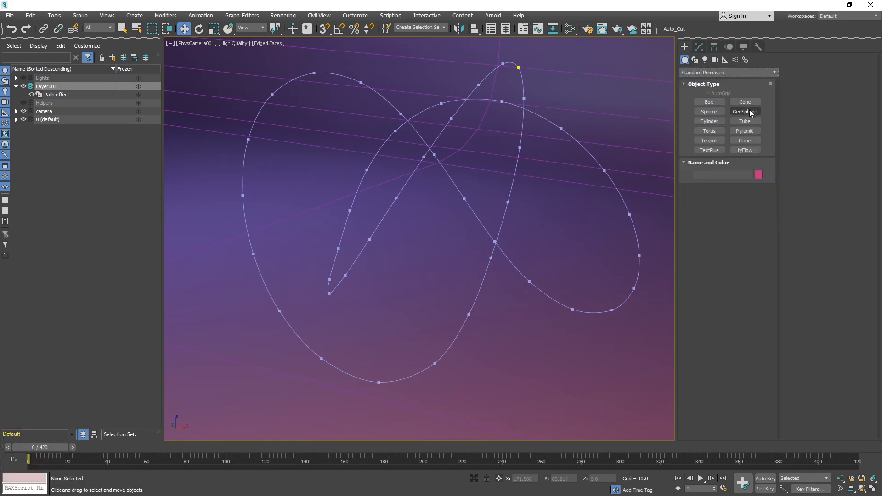
pyautogui.click(744, 112)
pyautogui.moveTo(506, 332); pyautogui.dragTo(515, 325)
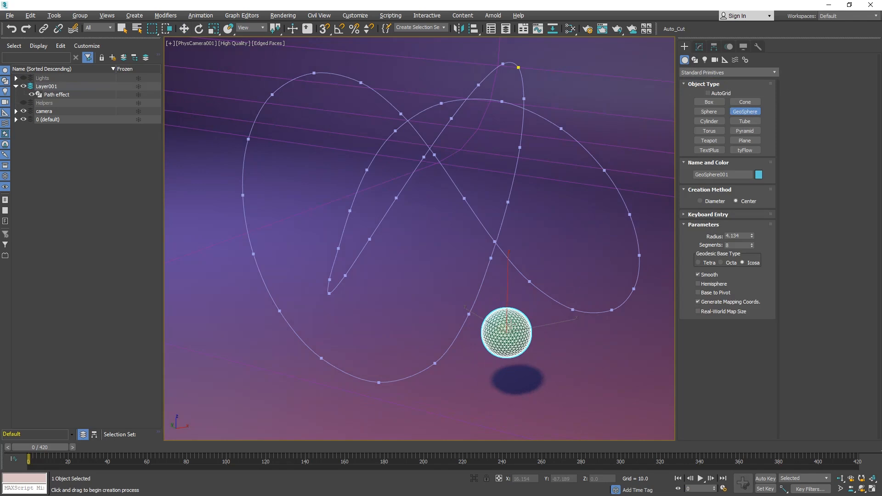
pyautogui.rightClick(750, 247)
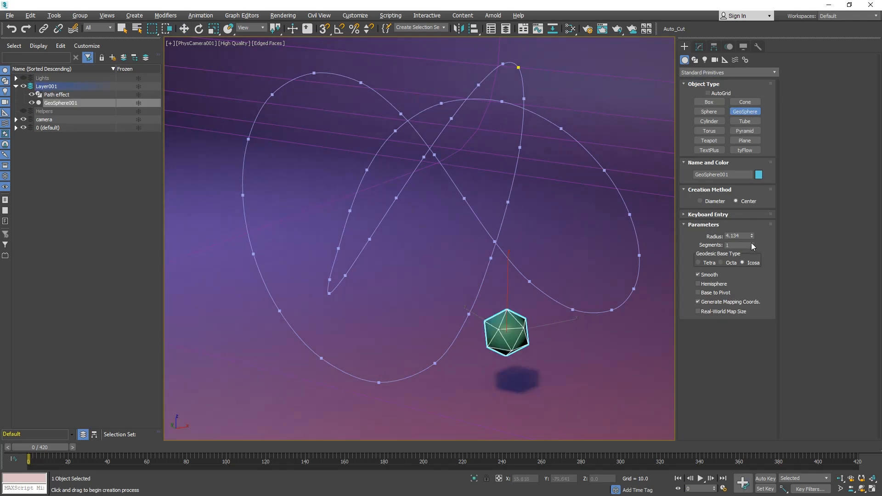
pyautogui.click(751, 244)
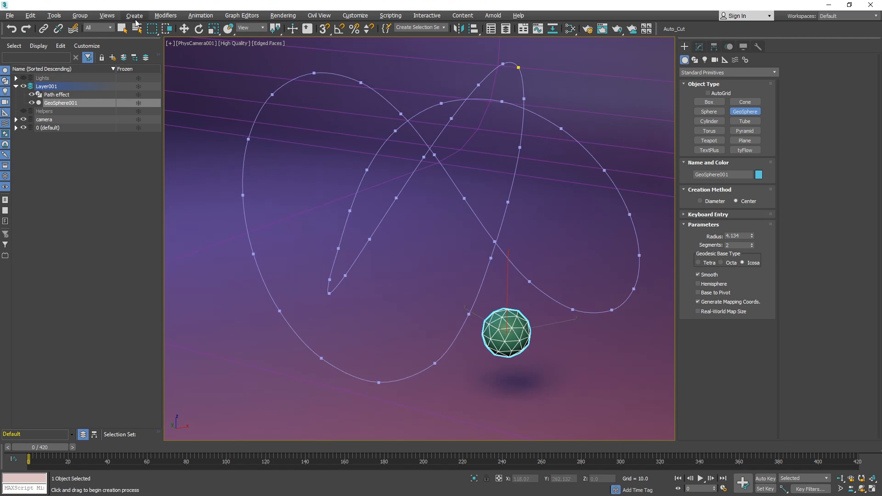
# Assign a Path Constraint to the GeoSphere with the Path effect spline as its target.
pyautogui.click(200, 15)
pyautogui.moveTo(271, 68)
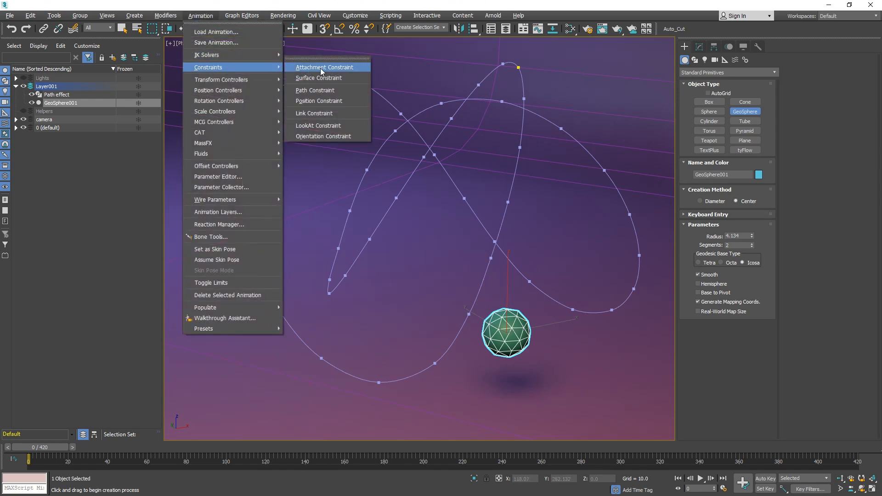
pyautogui.click(327, 94)
pyautogui.click(464, 101)
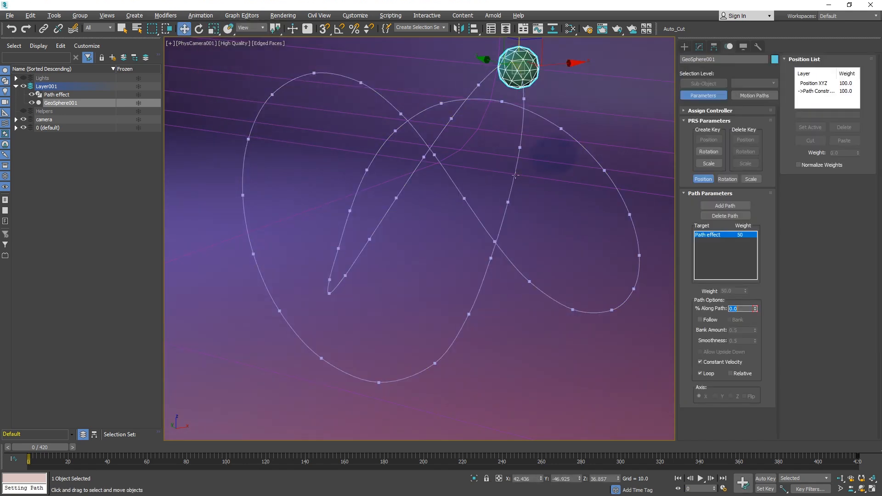
# Scrub the timeline to preview the sphere moving along the path and open the mini curve editor.
pyautogui.moveTo(31, 446); pyautogui.dragTo(376, 462)
pyautogui.press('w')
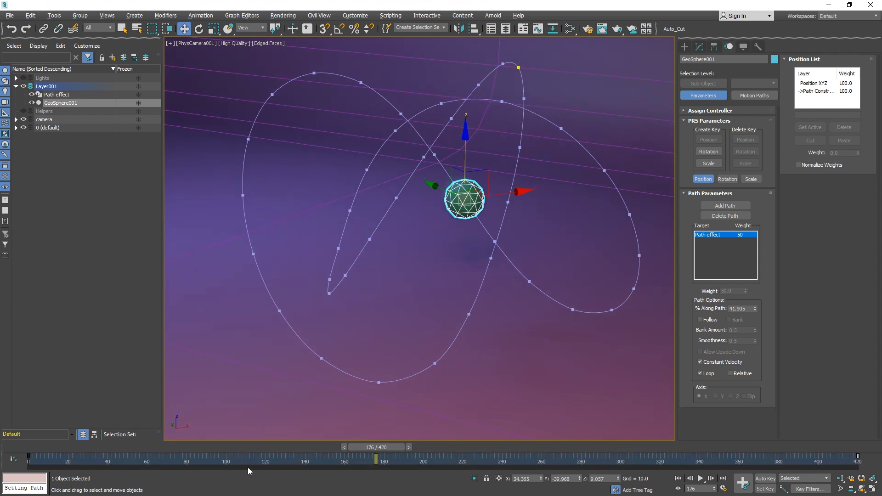
pyautogui.moveTo(860, 461); pyautogui.dragTo(332, 443)
pyautogui.press('w')
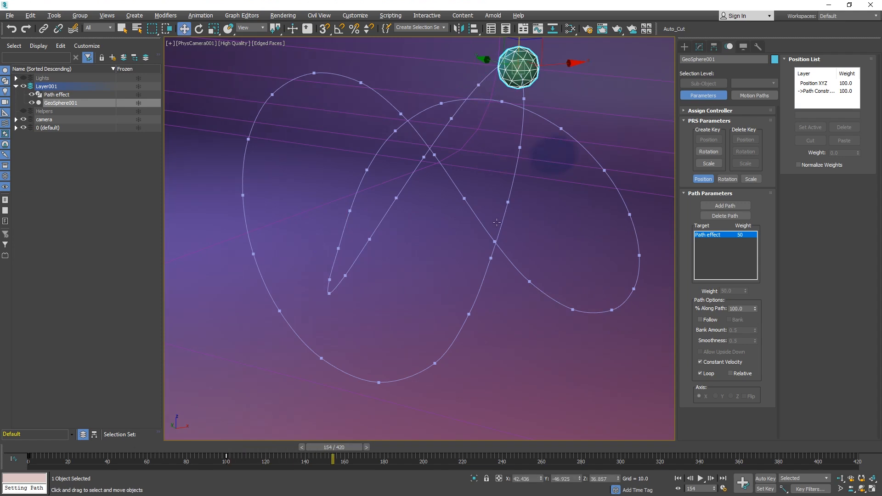
pyautogui.click(13, 458)
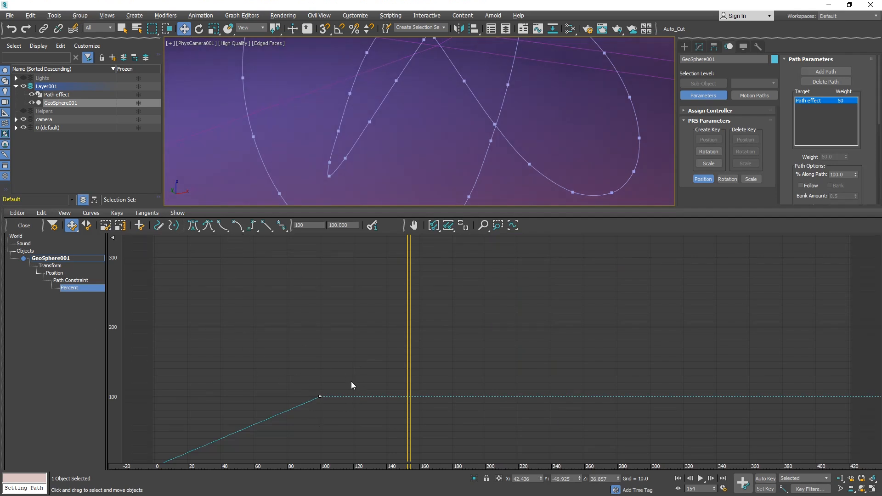
# Set the out-of-range type of the Path Constraint's Percent track so the motion keeps progressing past the last key.
pyautogui.click(41, 213)
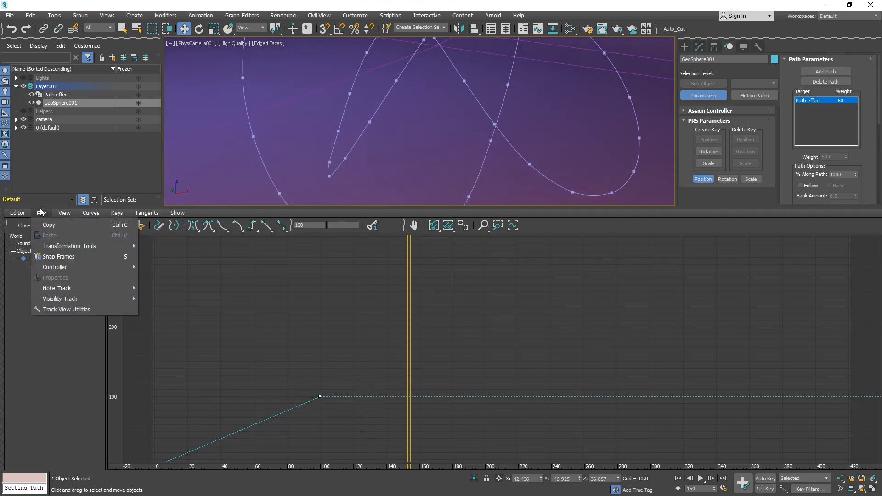
pyautogui.moveTo(108, 268)
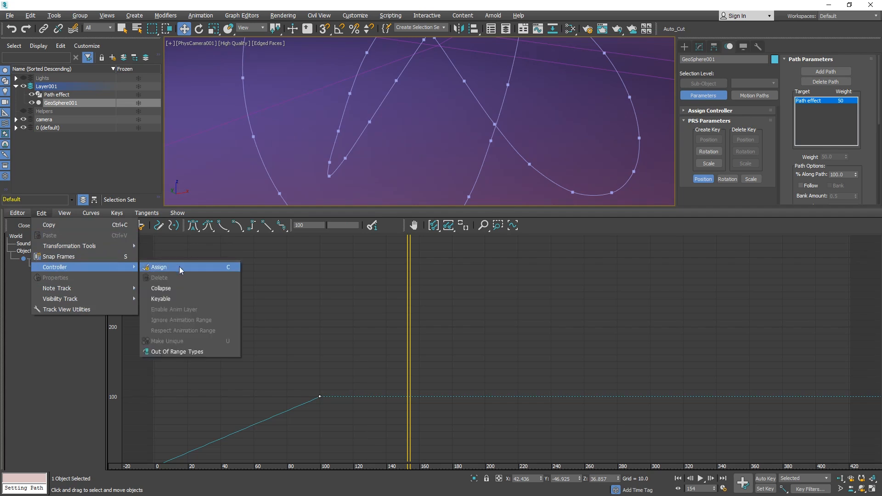
pyautogui.click(189, 352)
pyautogui.click(61, 88)
pyautogui.click(145, 37)
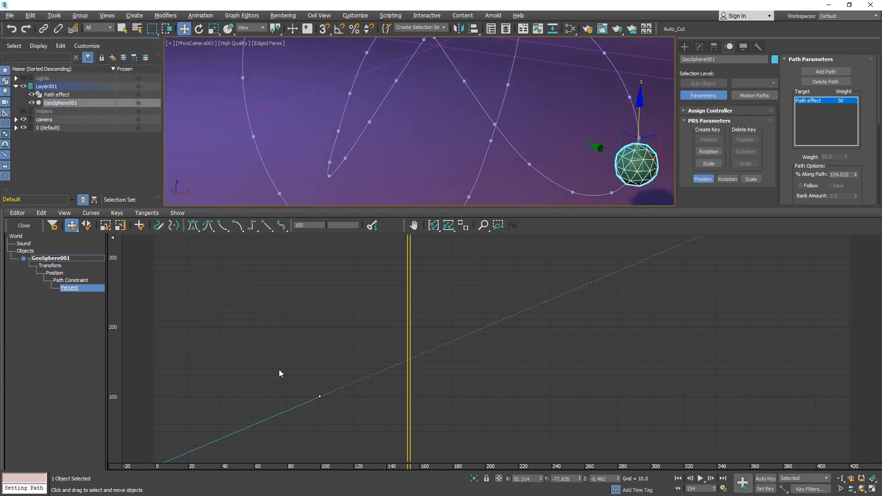
# Close the mini curve editor and scrub the timeline to preview the sphere travelling along the path.
pyautogui.click(24, 225)
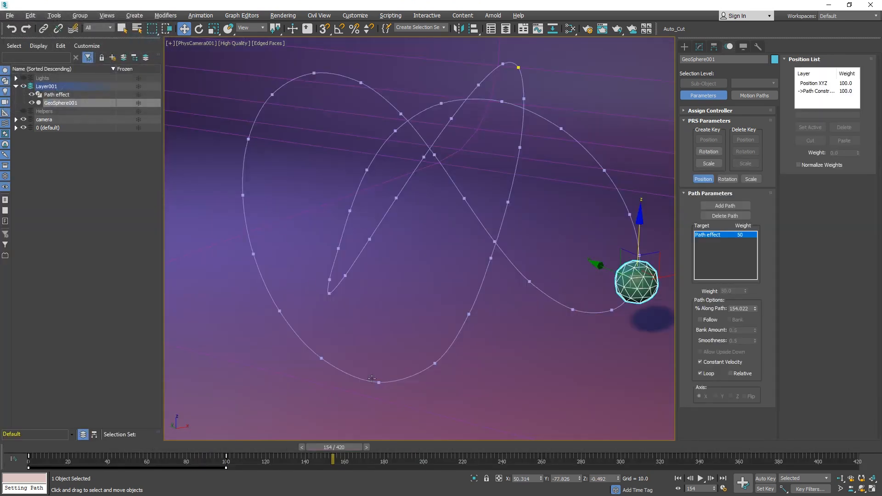
pyautogui.moveTo(327, 448); pyautogui.dragTo(137, 443)
pyautogui.press('w')
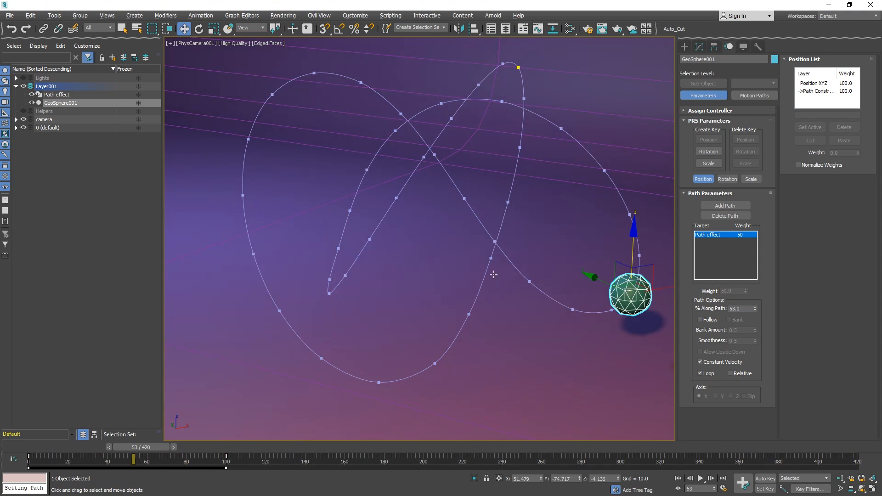
pyautogui.moveTo(41, 447); pyautogui.dragTo(228, 433)
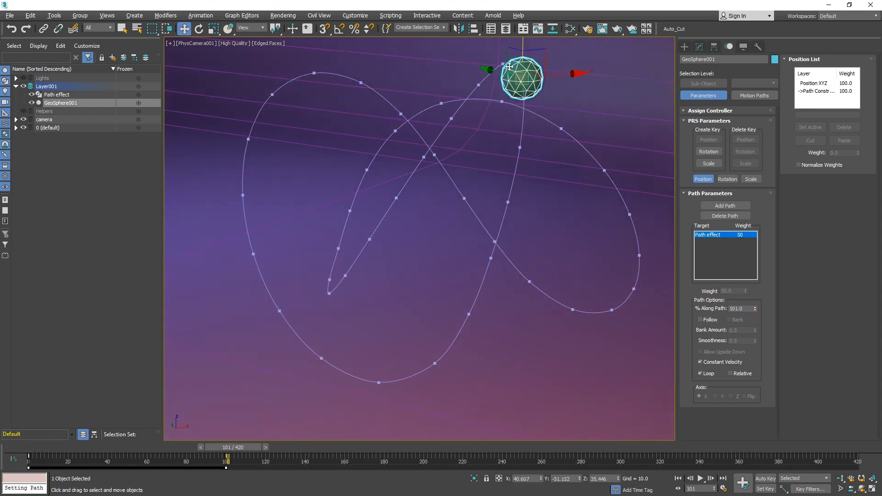
# Select the Path effect spline and add Normalize Spline and Renderable Spline modifiers to it.
pyautogui.click(321, 72)
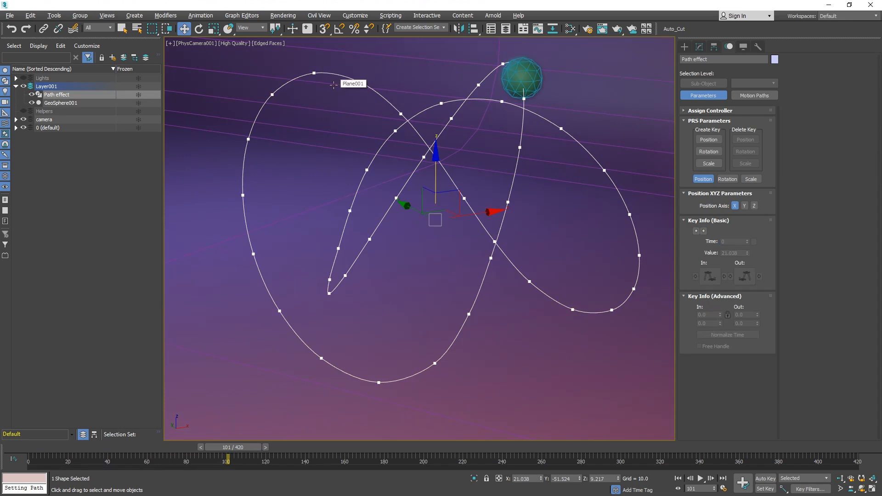
pyautogui.click(700, 46)
pyautogui.click(775, 75)
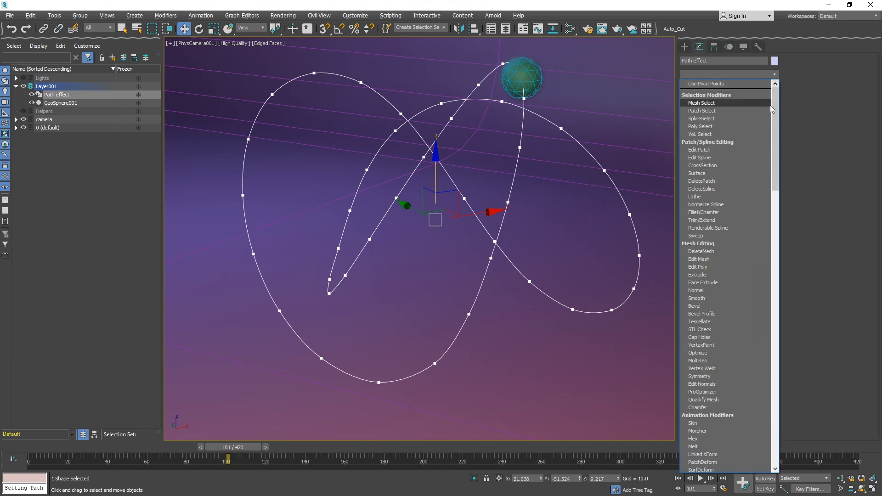
pyautogui.click(721, 228)
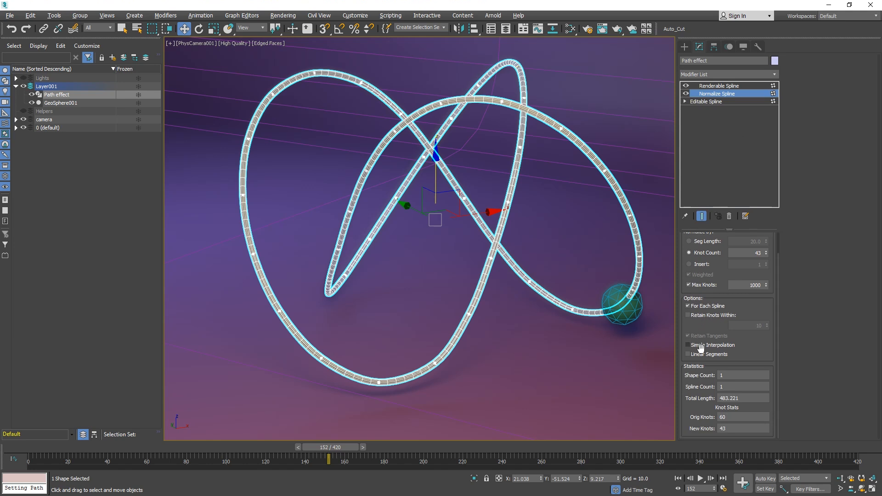
# Enable Linear Segments in the Normalize Spline modifier.
pyautogui.click(693, 354)
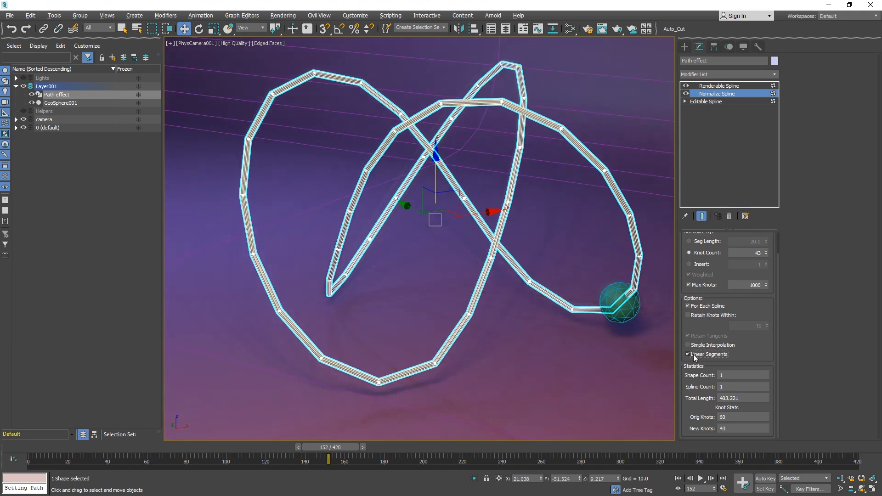
pyautogui.click(693, 354)
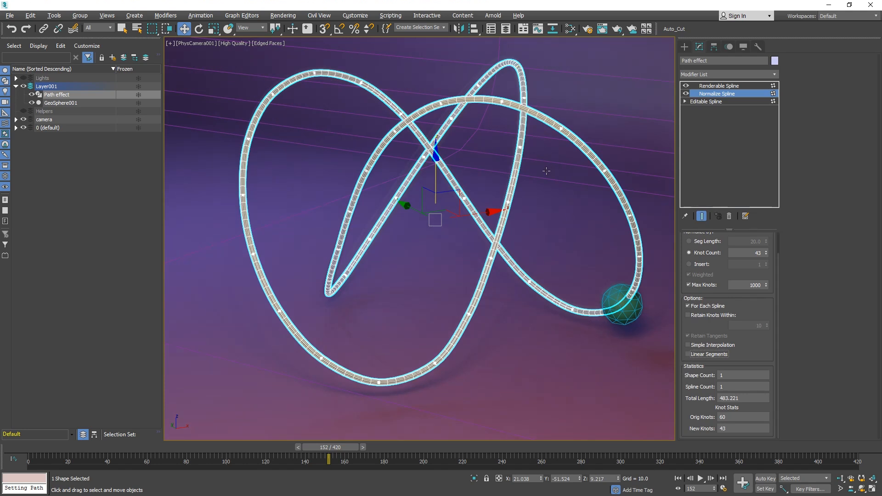
pyautogui.click(689, 354)
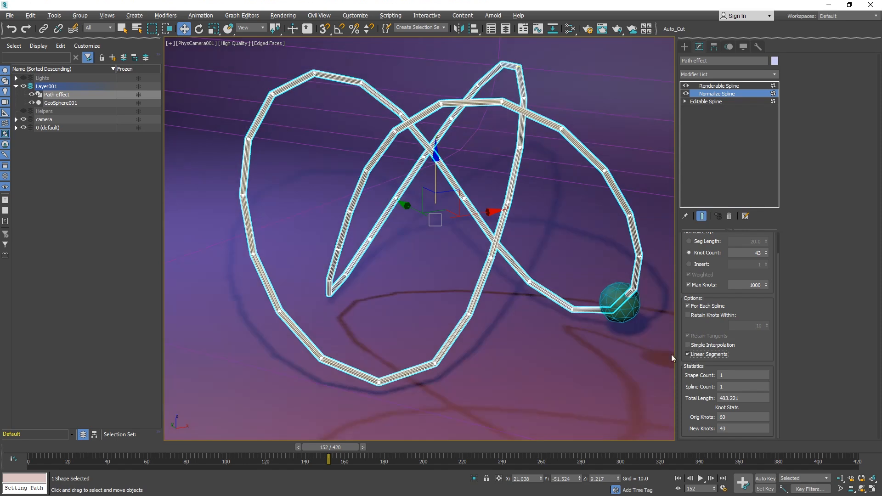
# Toggle the Renderable Spline modifier's display and increase its Thickness to about 8.5.
pyautogui.click(702, 86)
pyautogui.click(686, 86)
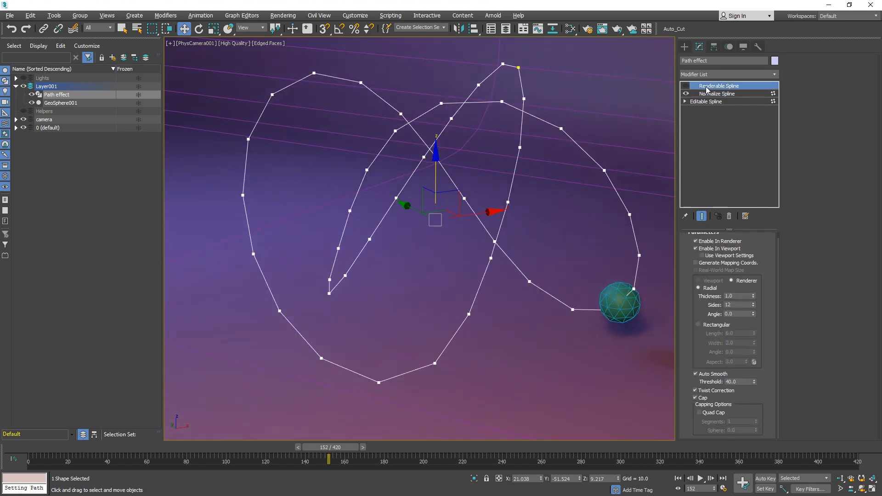
pyautogui.click(686, 86)
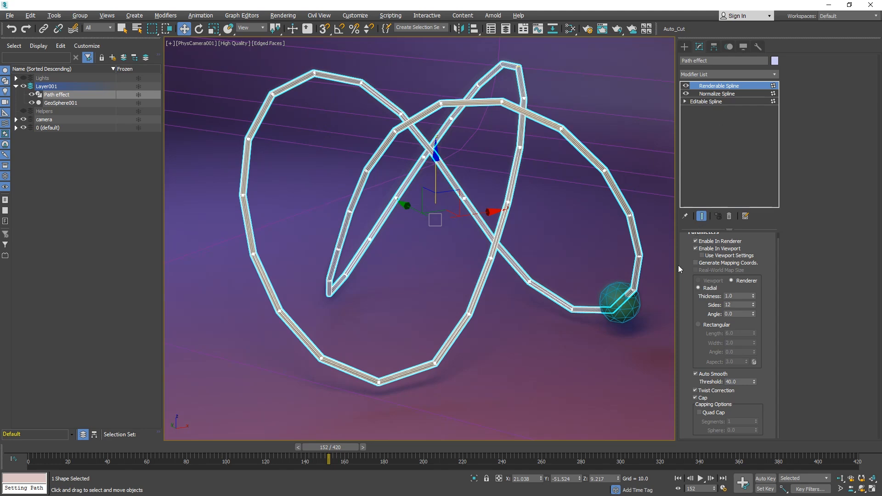
pyautogui.moveTo(752, 297); pyautogui.dragTo(756, 261)
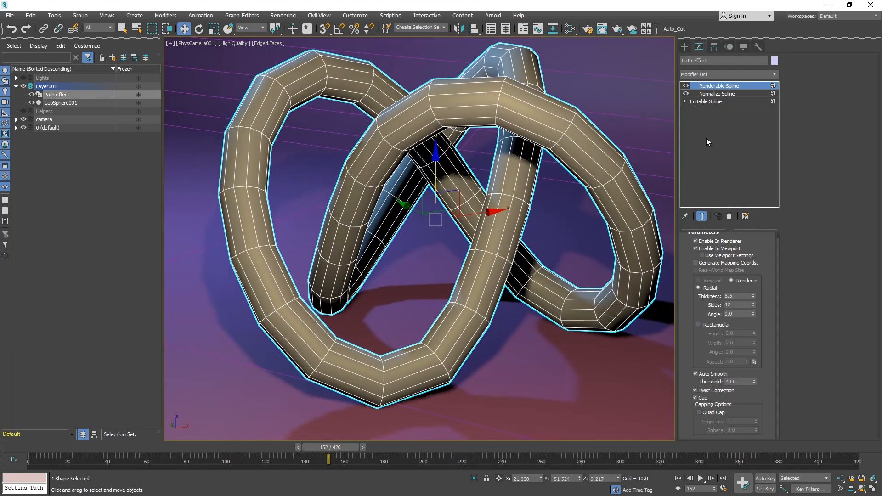
# Scale down all vertices of the Editable Spline uniformly, then set the Renderable Spline thickness to about 7.0.
pyautogui.click(709, 101)
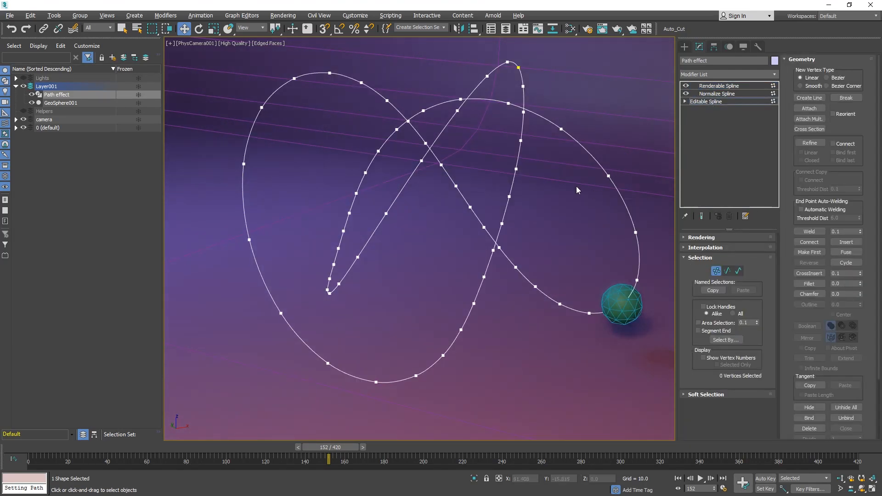
pyautogui.moveTo(654, 51); pyautogui.dragTo(173, 423)
pyautogui.press('r')
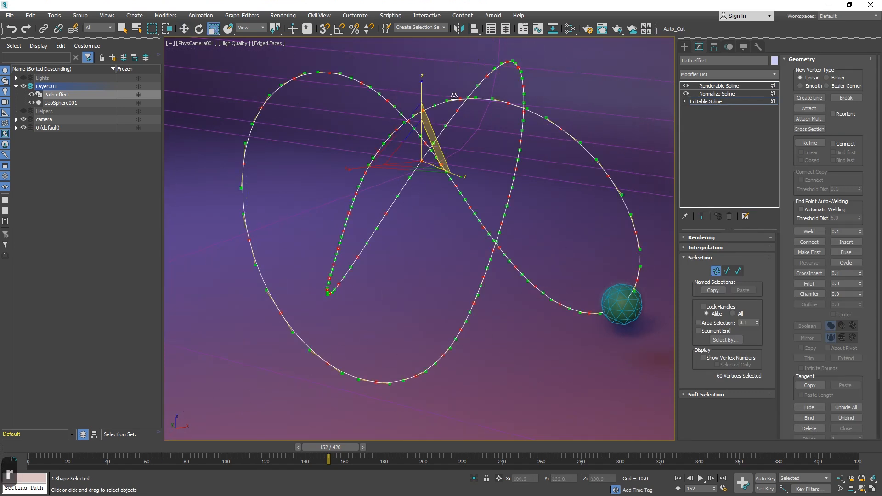
pyautogui.moveTo(275, 28); pyautogui.dragTo(278, 57)
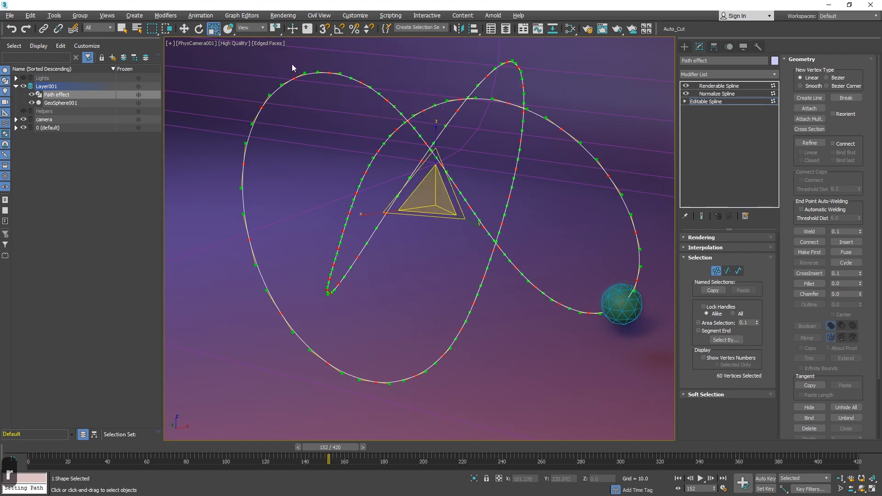
pyautogui.moveTo(439, 187); pyautogui.dragTo(437, 217)
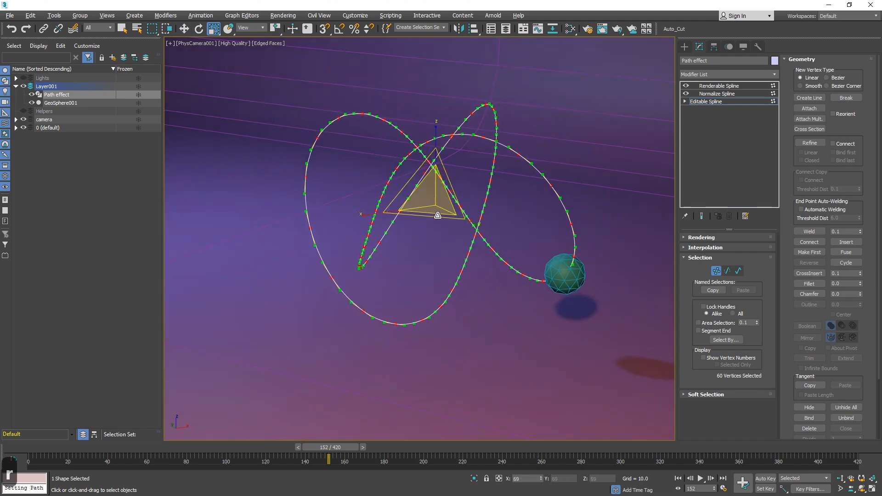
pyautogui.click(719, 86)
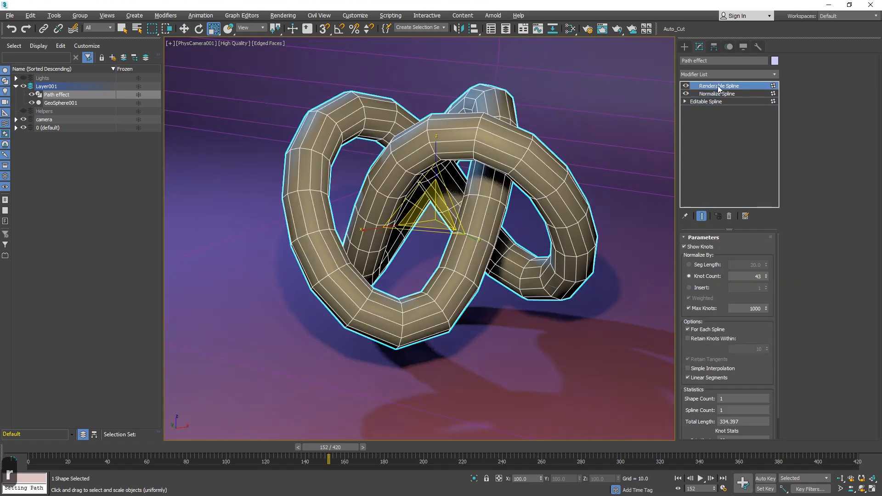
pyautogui.moveTo(753, 301); pyautogui.dragTo(761, 307)
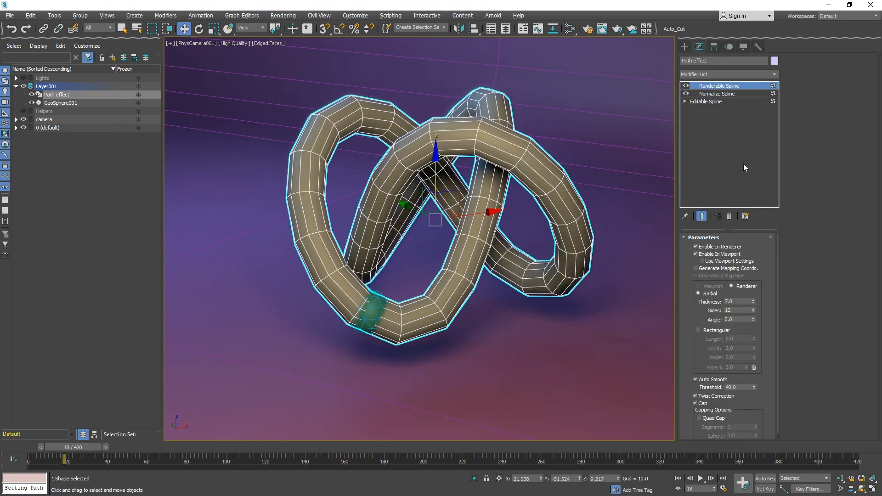
# Add an Edit Poly modifier to the path object, enter vertex mode, then delete the modifier.
pyautogui.click(774, 72)
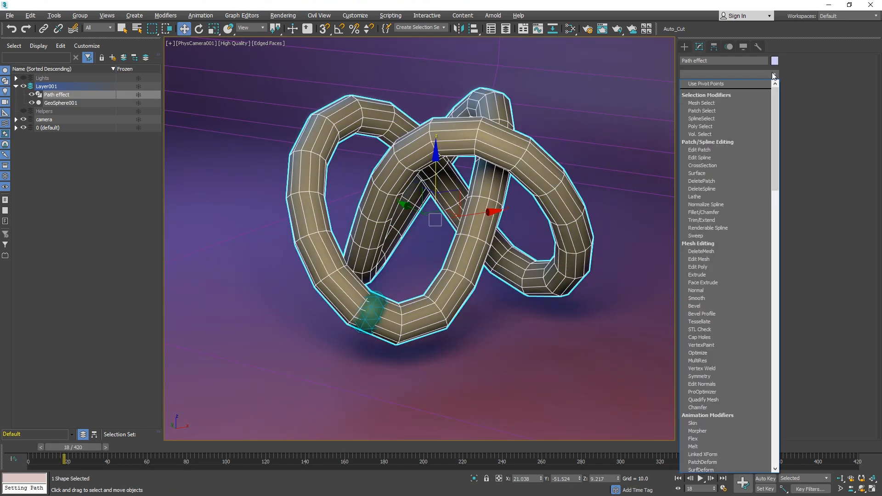
pyautogui.write('edi')
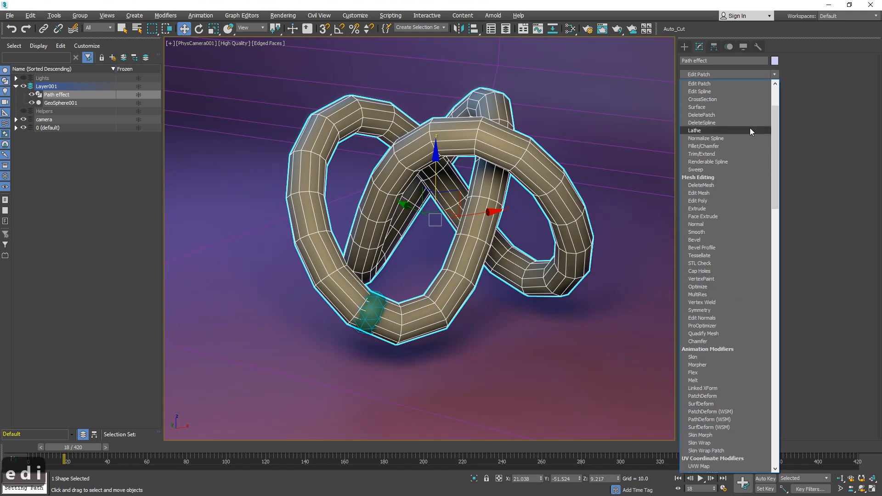
pyautogui.write('es')
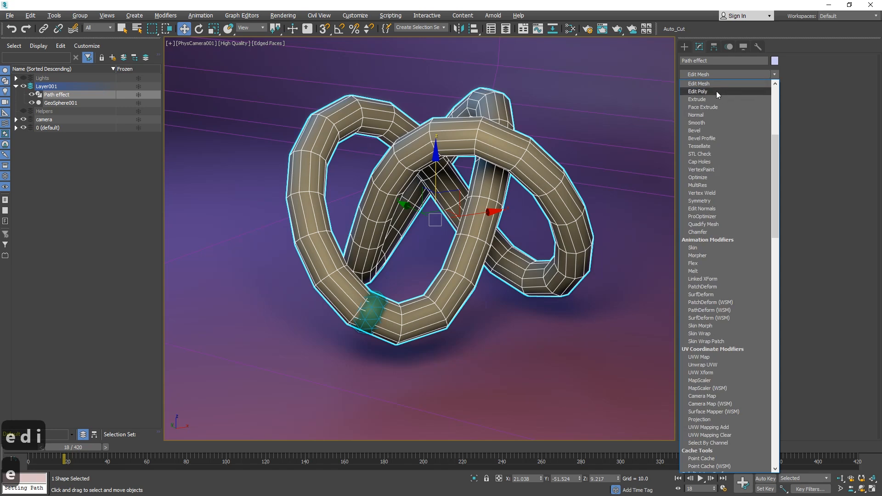
pyautogui.click(715, 91)
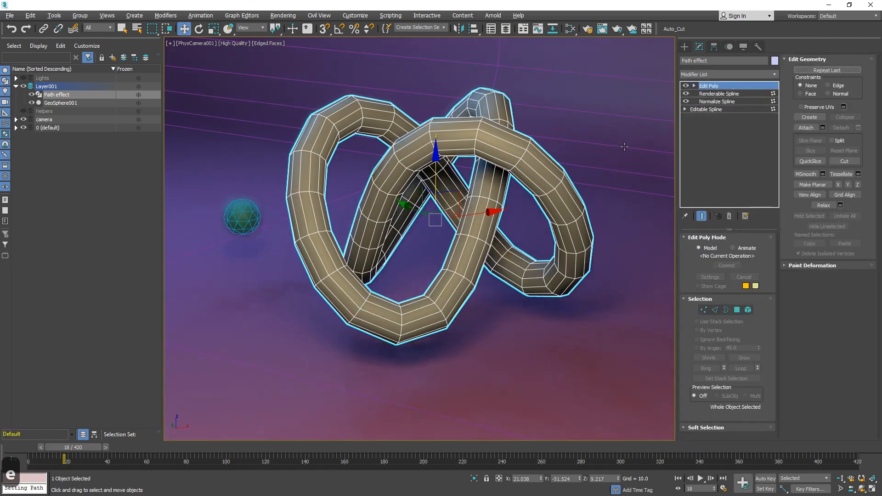
pyautogui.press('1')
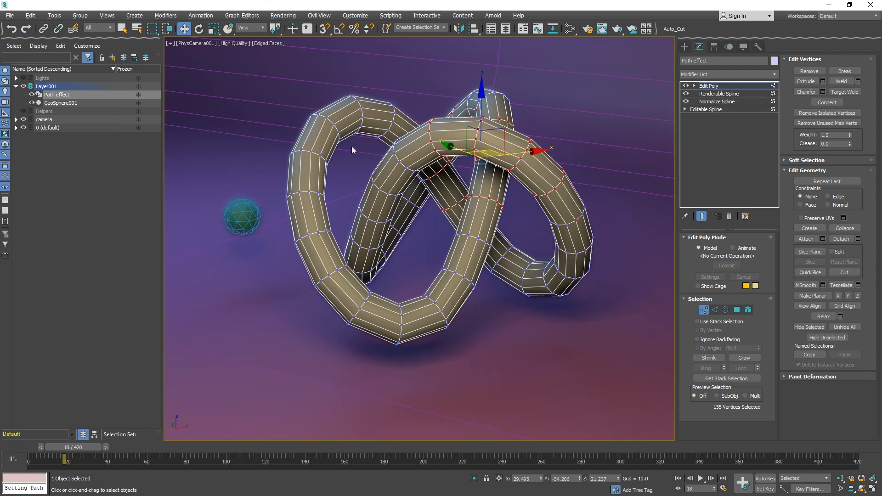
pyautogui.click(712, 86)
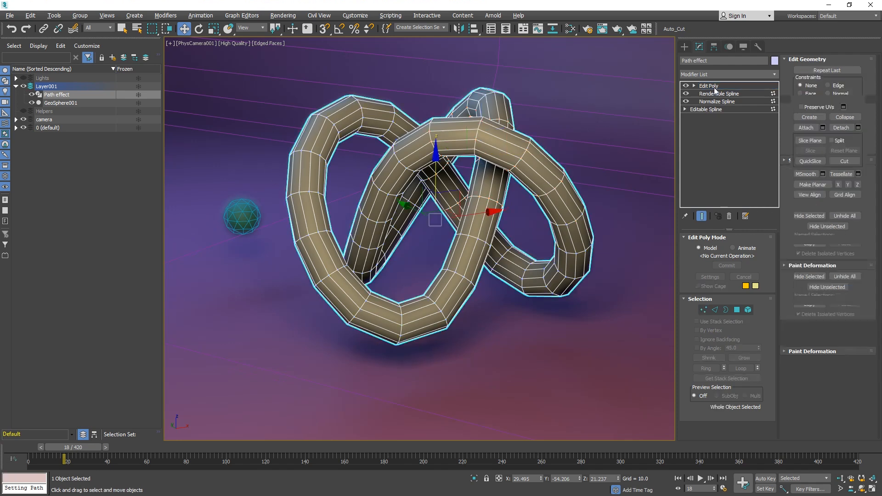
pyautogui.click(235, 224)
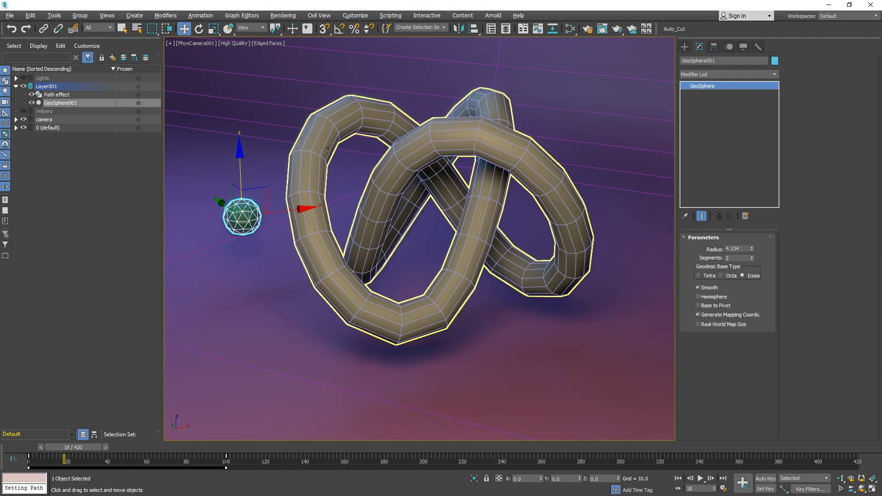
pyautogui.click(547, 152)
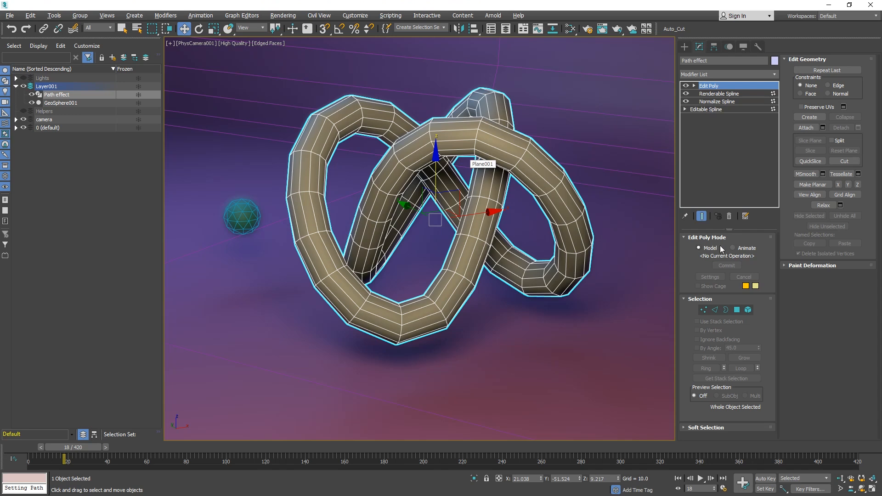
pyautogui.click(729, 216)
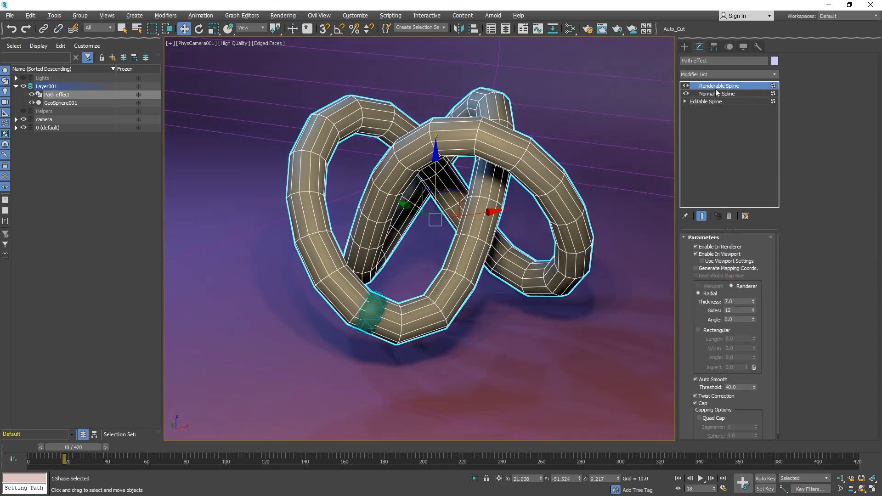
# Clone the Path effect object as a Reference named Magic Effect and select Layer001.
pyautogui.rightClick(494, 141)
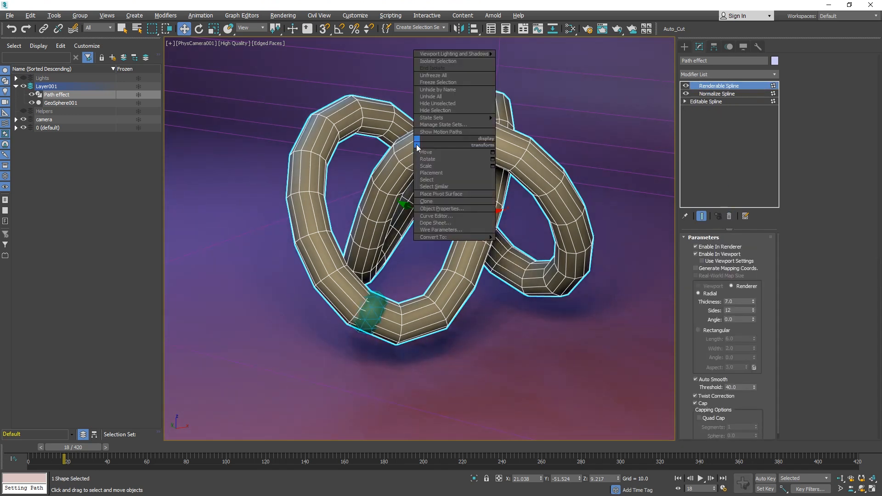
pyautogui.click(448, 201)
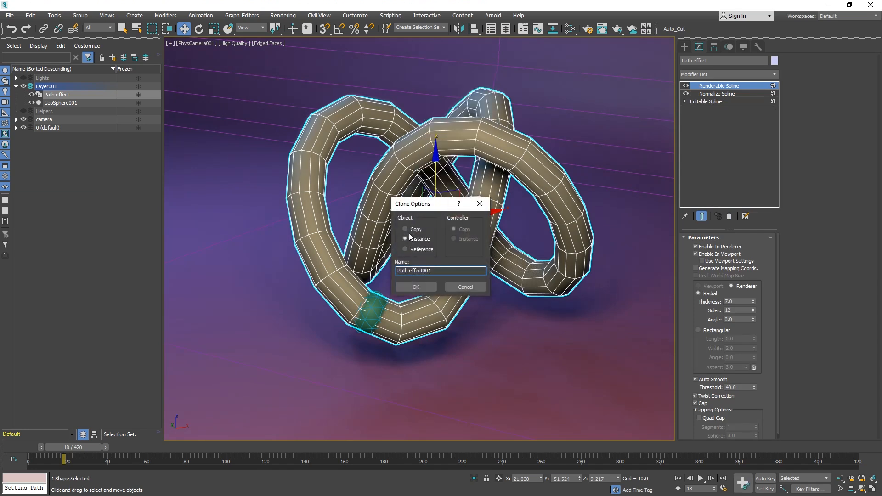
pyautogui.click(405, 249)
pyautogui.press('Tab')
pyautogui.write('Magic Eff')
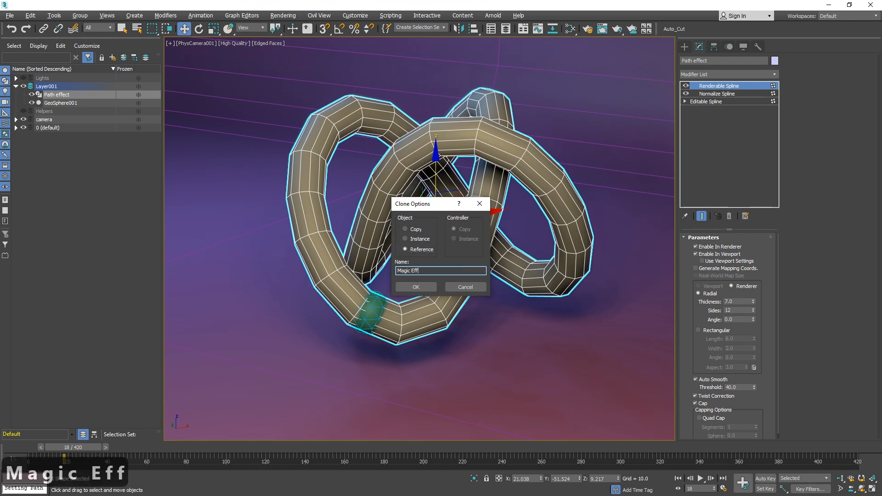
pyautogui.write('ect')
pyautogui.press('Return')
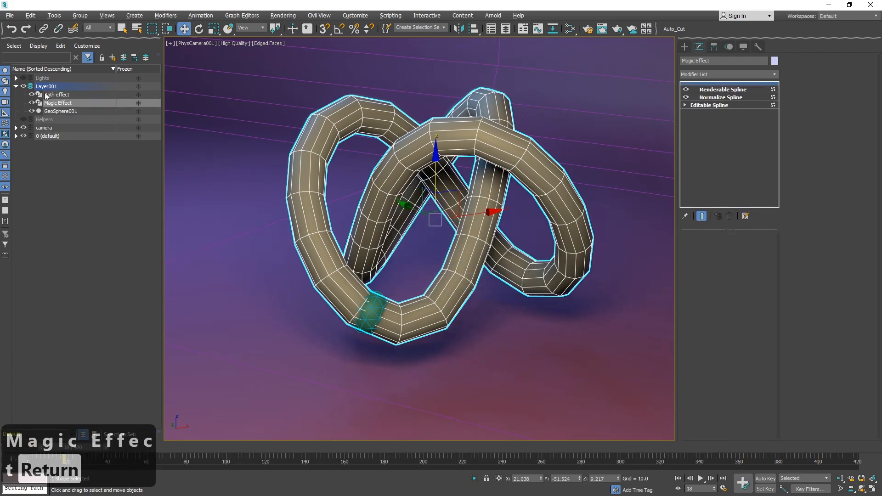
pyautogui.click(65, 87)
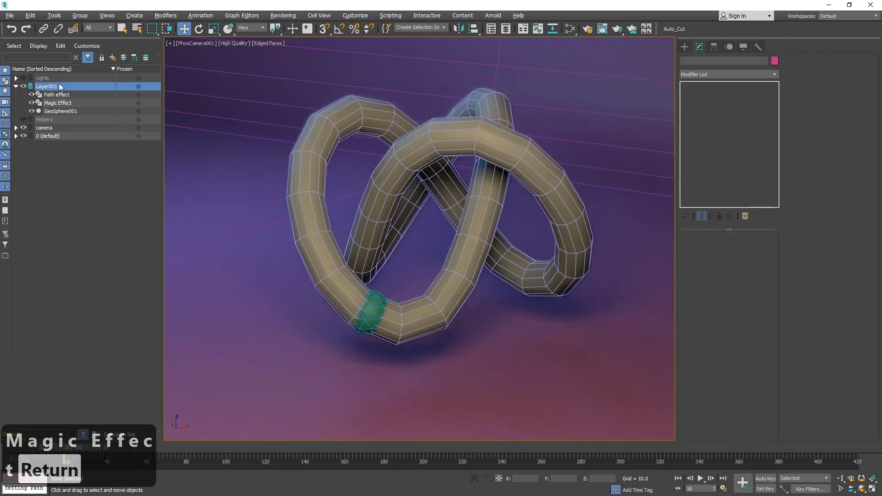
# Rename the layer Layer001 to Helper.
pyautogui.click(61, 87)
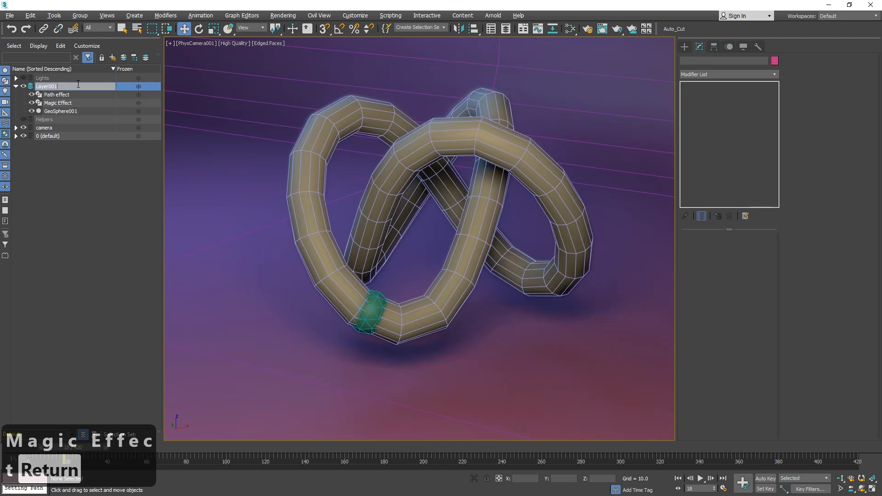
pyautogui.write('Helper')
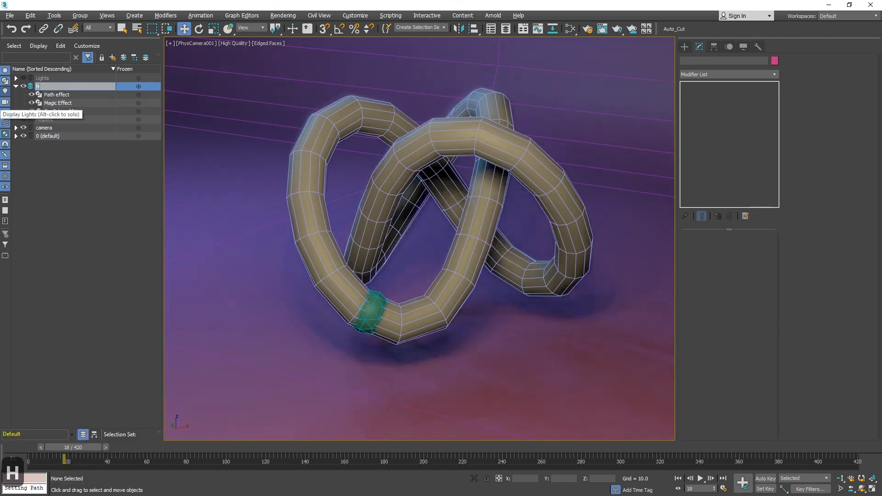
pyautogui.press('Return')
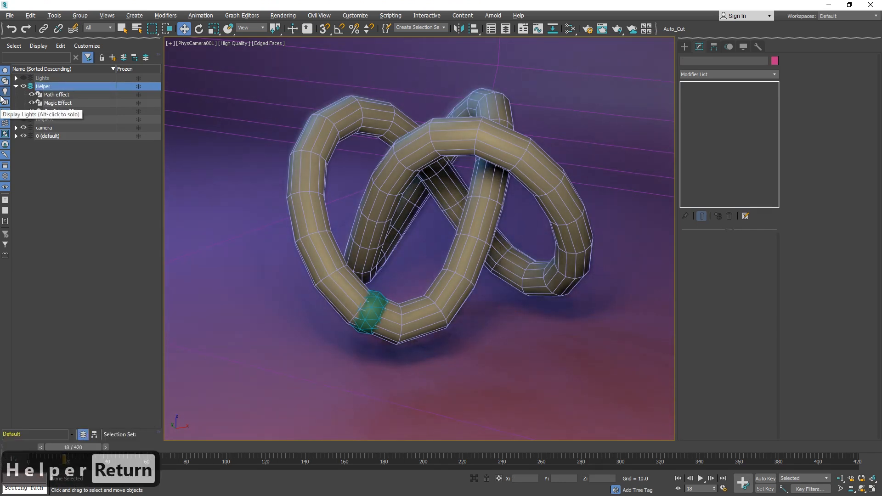
# Move the Magic Effect object into a new layer and name that layer Magic.
pyautogui.click(65, 103)
pyautogui.click(114, 58)
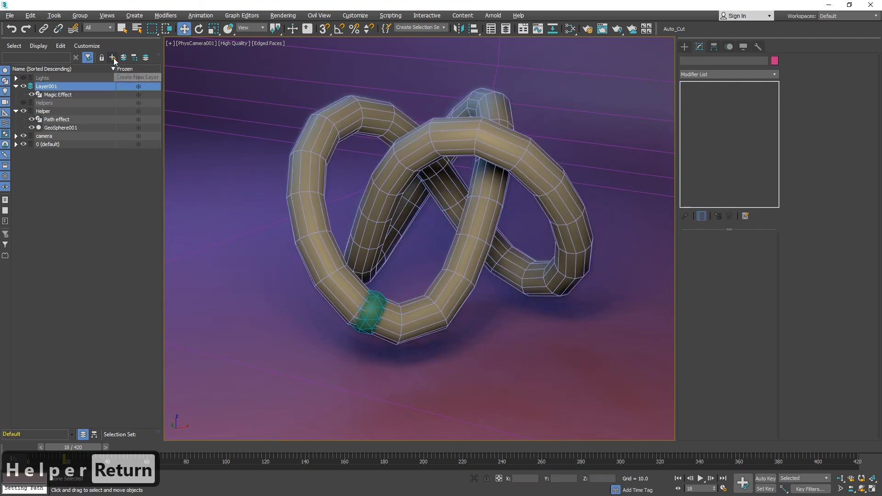
pyautogui.doubleClick(51, 86)
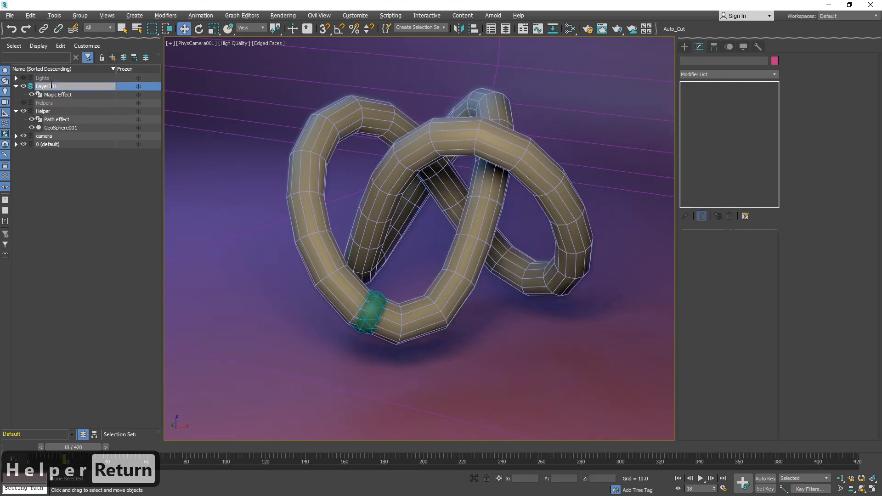
pyautogui.write('agic')
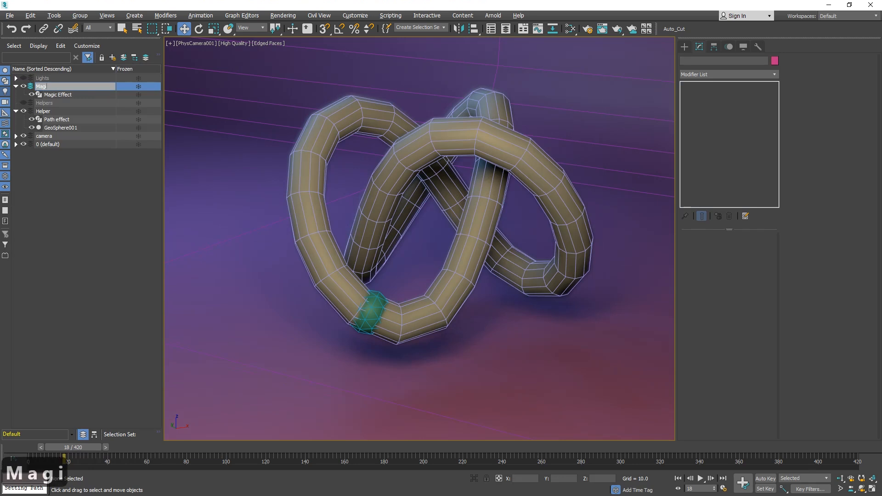
pyautogui.press('Return')
# Select Magic Effect and inspect its Renderable Spline settings and the path objects in wireframe.
pyautogui.click(56, 95)
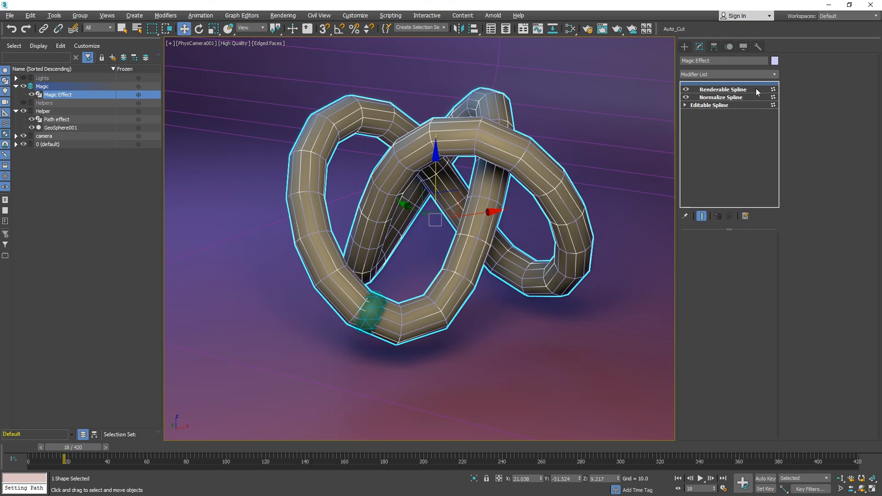
pyautogui.click(724, 90)
pyautogui.moveTo(754, 301); pyautogui.dragTo(763, 301)
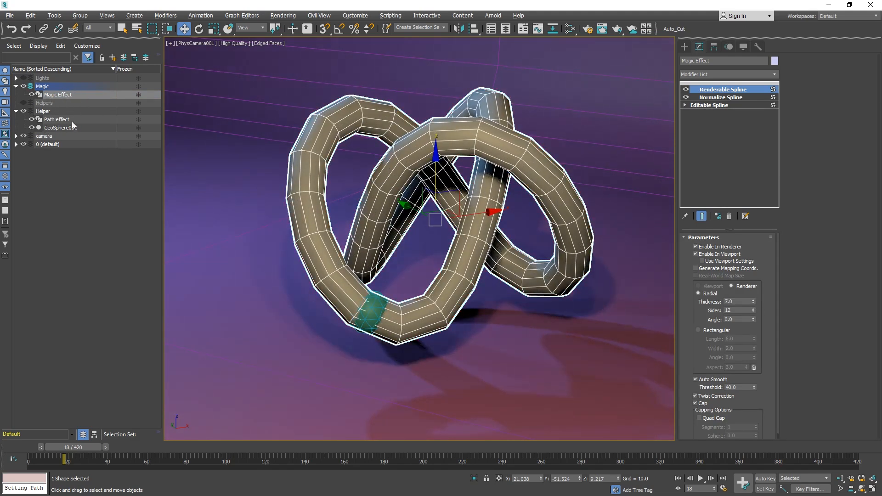
pyautogui.click(712, 89)
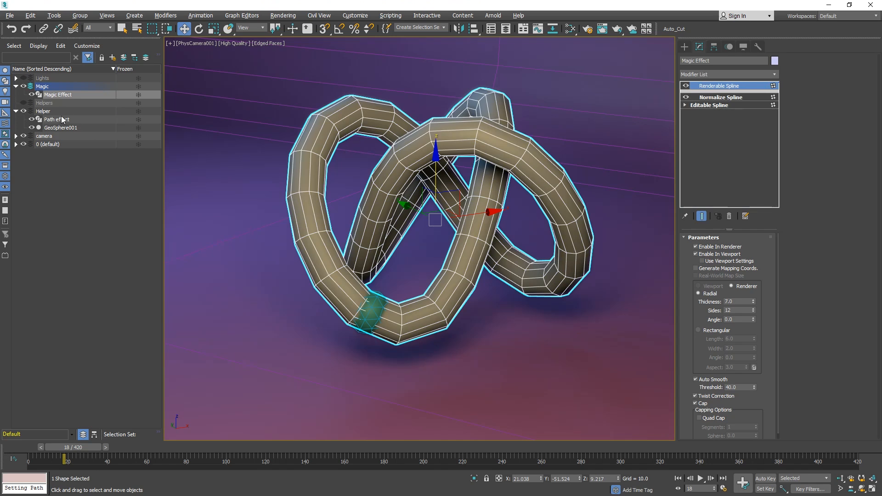
pyautogui.press('F3')
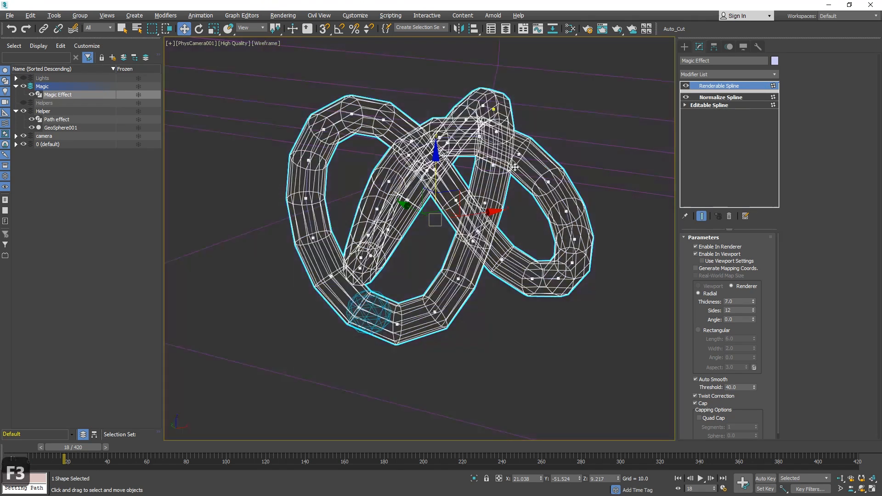
pyautogui.click(490, 171)
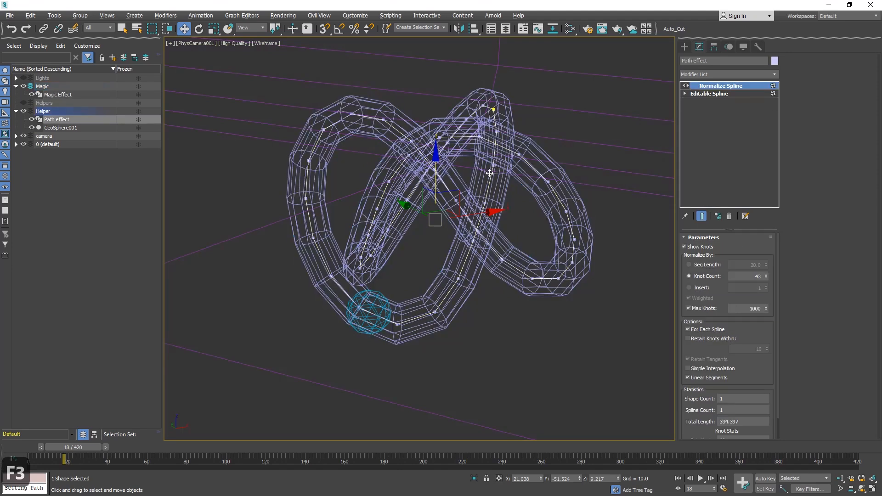
pyautogui.click(474, 152)
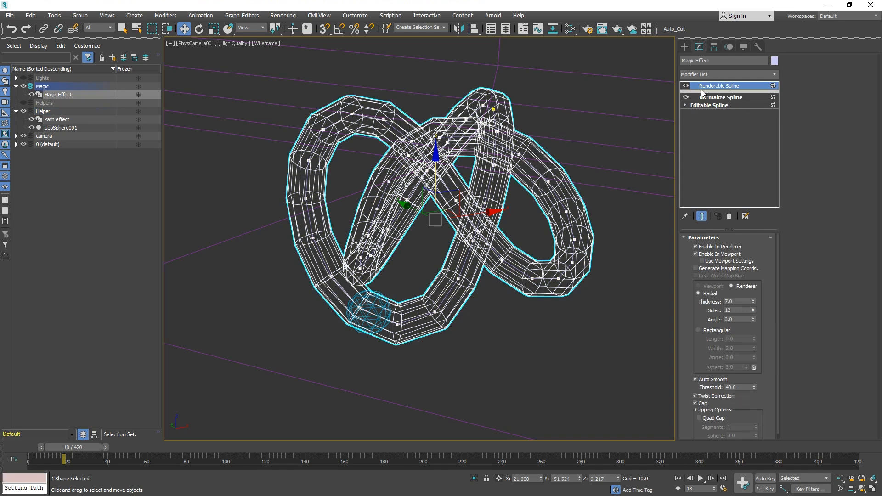
# Add an Edit Poly modifier to the Magic Effect stack and return to shaded display.
pyautogui.click(775, 74)
pyautogui.press('e')
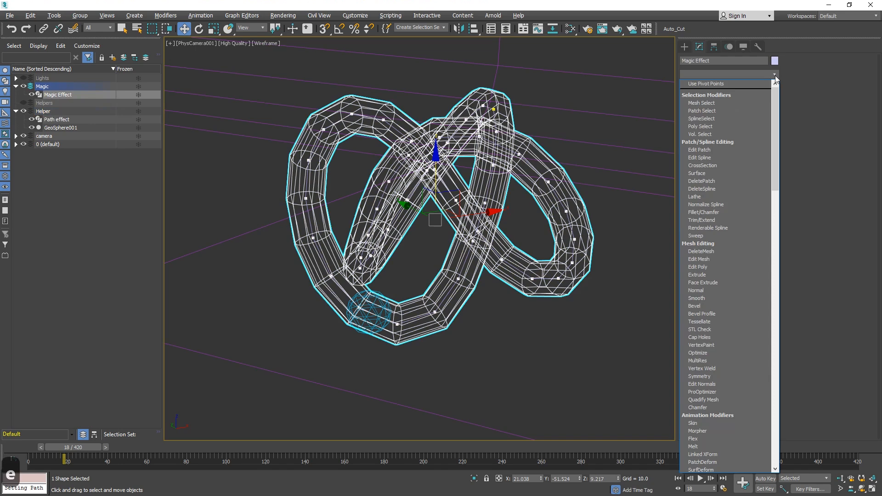
pyautogui.press('d')
pyautogui.press('i')
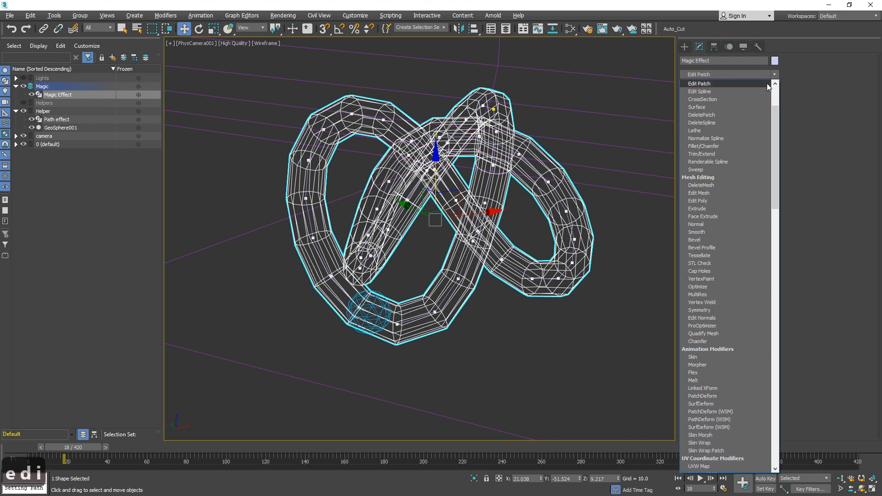
pyautogui.press('F3')
# Hide the Path effect object and reselect Magic Effect.
pyautogui.moveTo(85, 449)
pyautogui.mouseDown()
pyautogui.moveTo(51, 449)
pyautogui.moveTo(68, 449)
pyautogui.mouseUp()
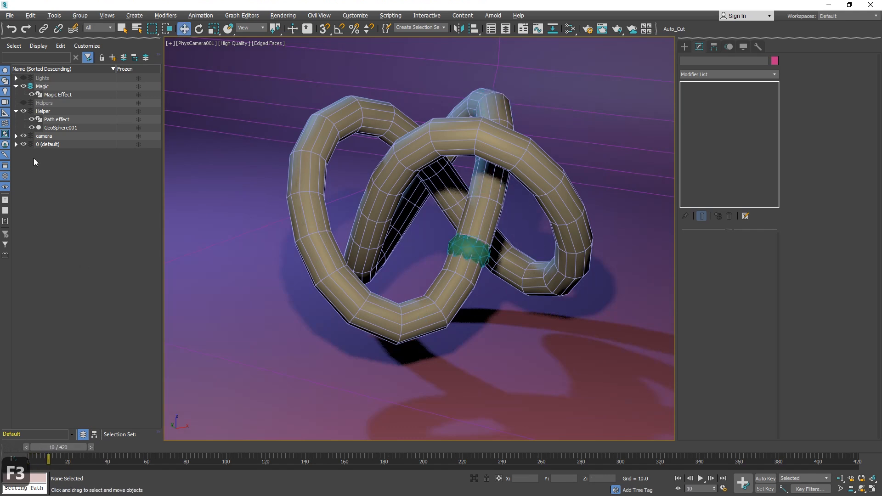
pyautogui.click(31, 120)
pyautogui.click(58, 94)
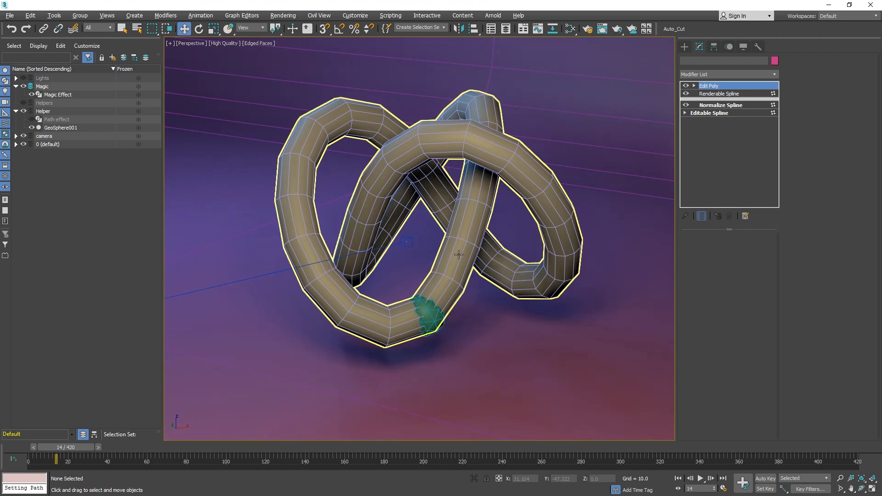
# At the Editable Spline's vertex level, select the four top vertices and enable Soft Selection with falloff about 31.4.
pyautogui.click(719, 112)
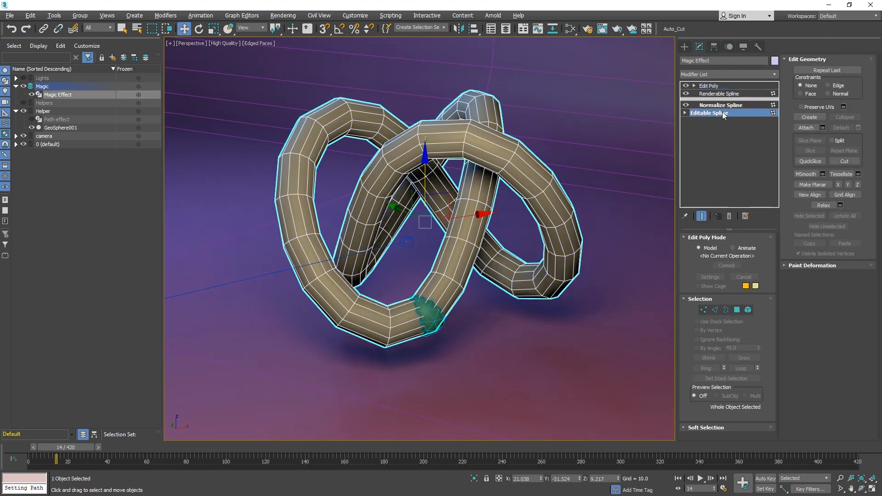
pyautogui.press('1')
pyautogui.press('1')
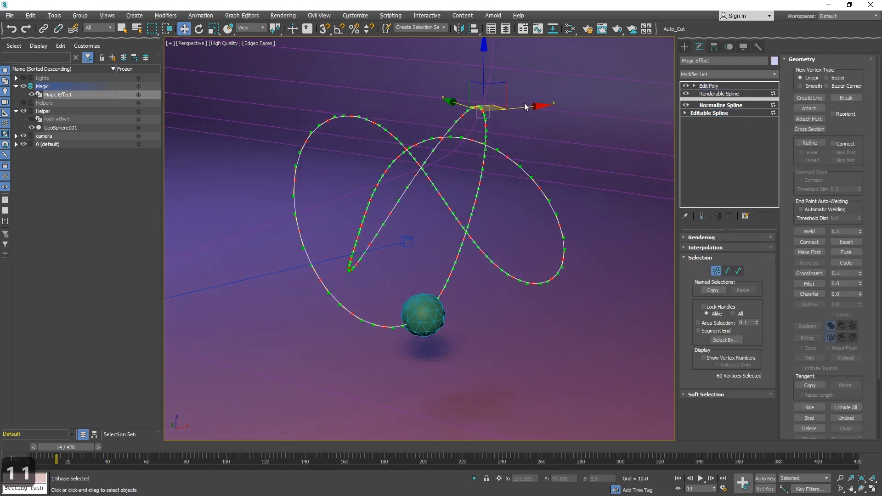
pyautogui.moveTo(548, 70); pyautogui.dragTo(460, 138)
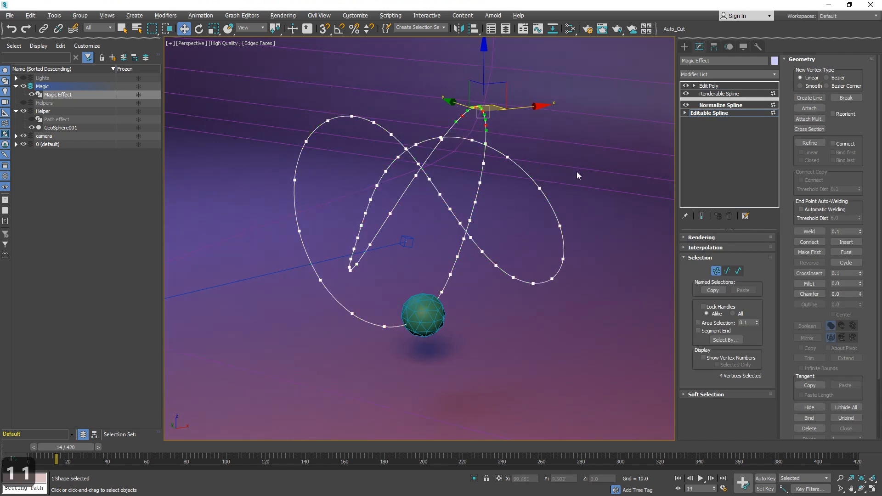
pyautogui.click(702, 216)
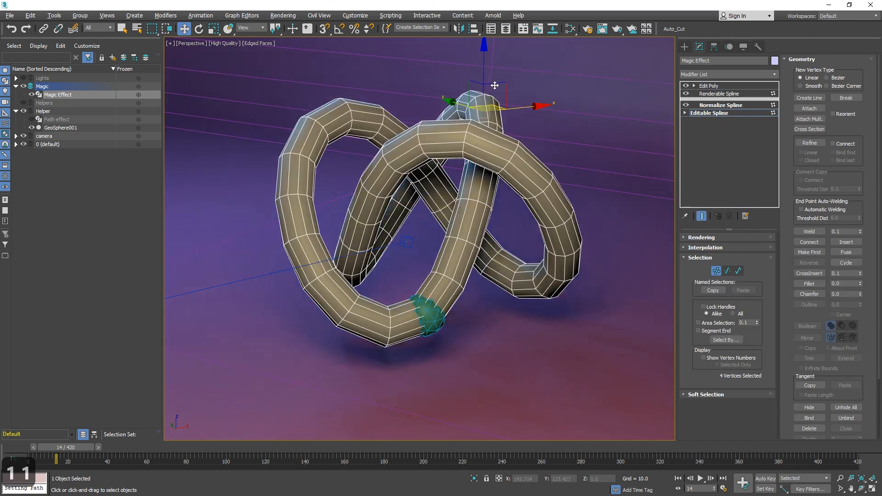
pyautogui.click(706, 394)
pyautogui.click(802, 72)
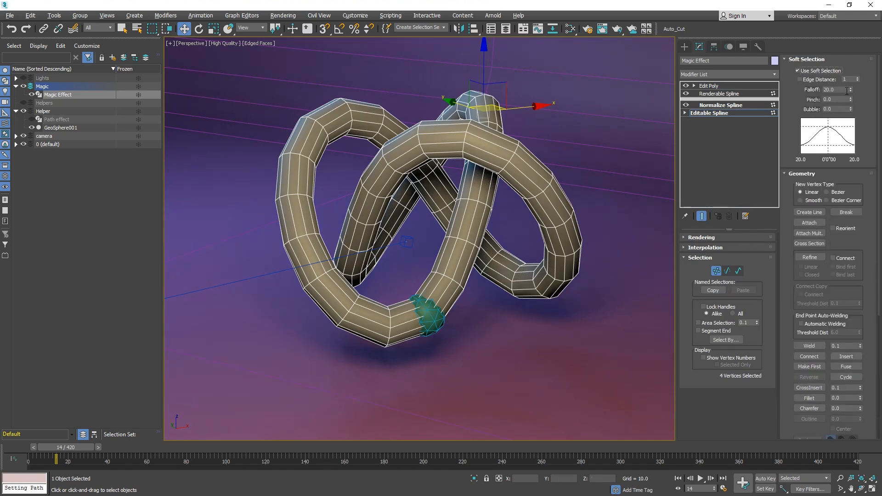
pyautogui.moveTo(852, 71); pyautogui.dragTo(852, 55)
# Move the soft-selected top vertices, then undo the move.
pyautogui.moveTo(505, 91); pyautogui.dragTo(414, 52)
pyautogui.moveTo(75, 452); pyautogui.dragTo(449, 409)
pyautogui.press('w')
pyautogui.hotkey('ctrl', 'z')
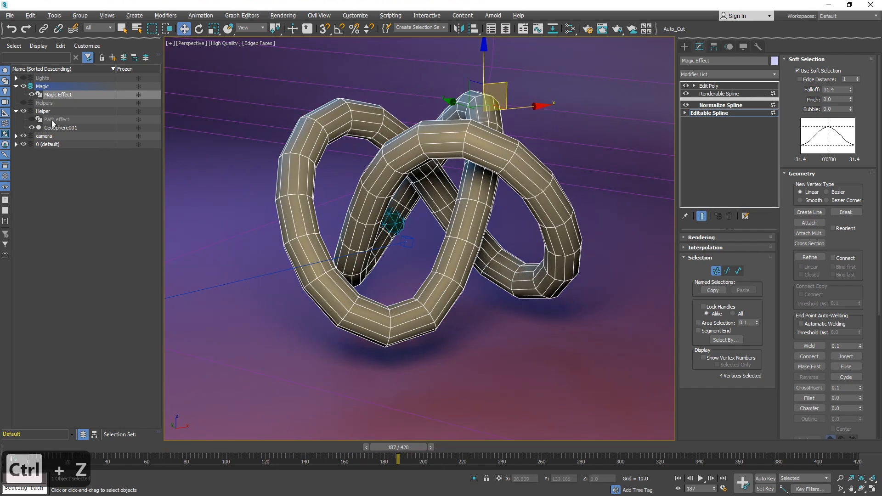
# Add a Data Channel modifier above Edit Poly in the Magic Effect stack.
pyautogui.click(721, 86)
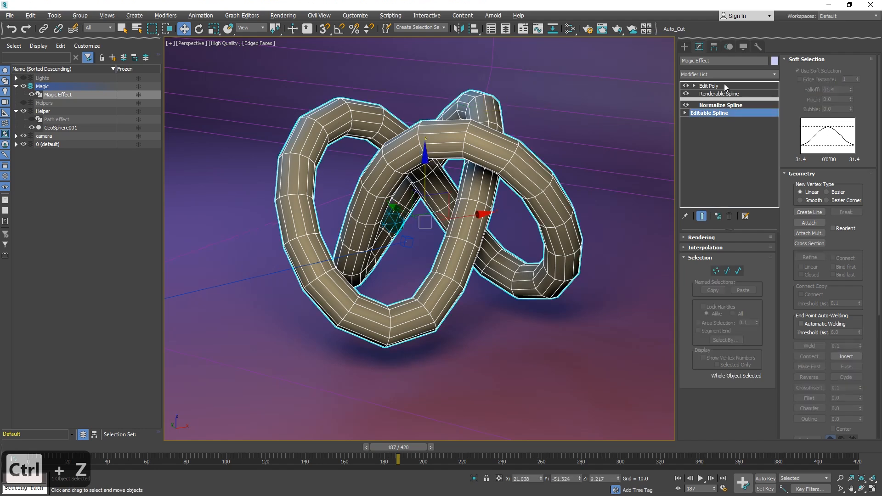
pyautogui.moveTo(106, 449); pyautogui.dragTo(59, 449)
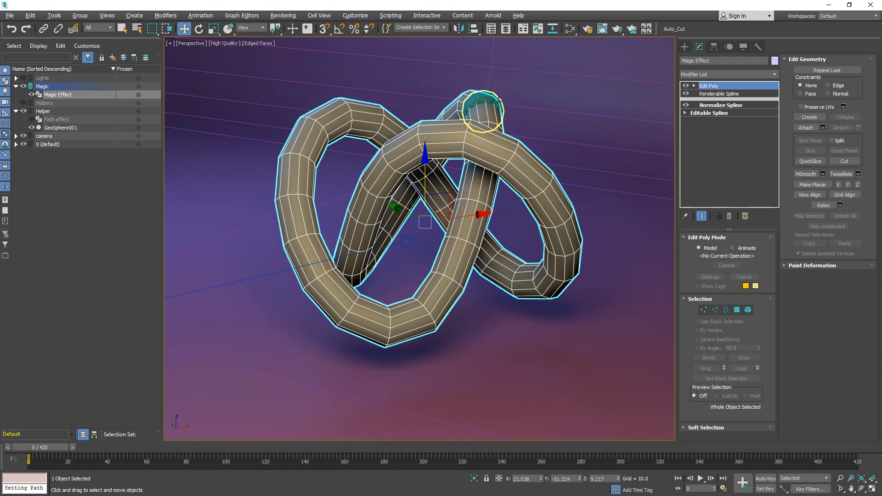
pyautogui.click(775, 75)
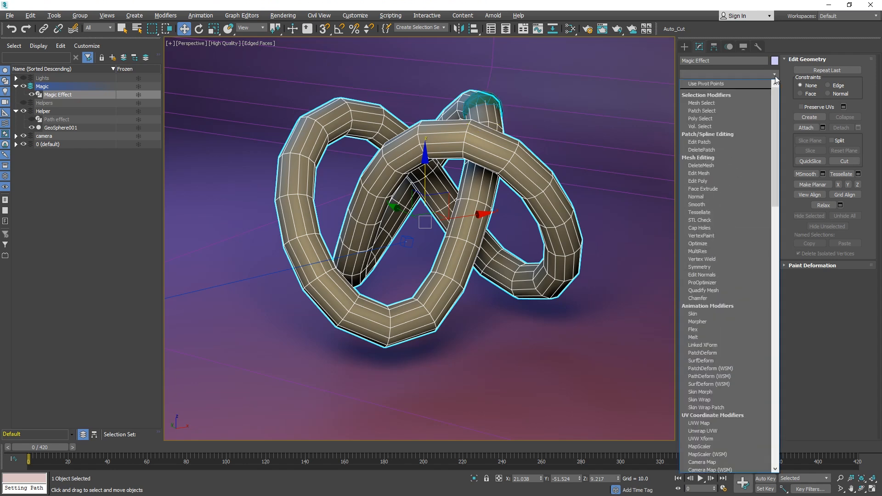
pyautogui.scroll(-5, 775, 79)
pyautogui.write('ata Channel')
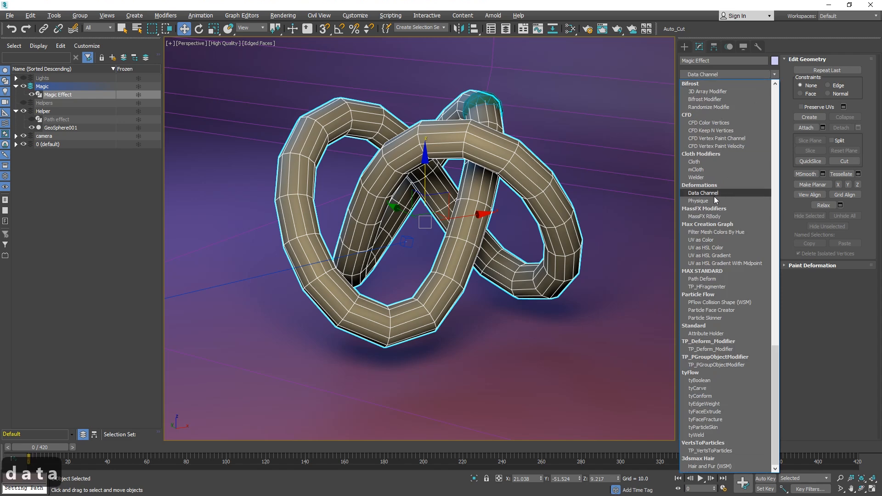
pyautogui.press('Return')
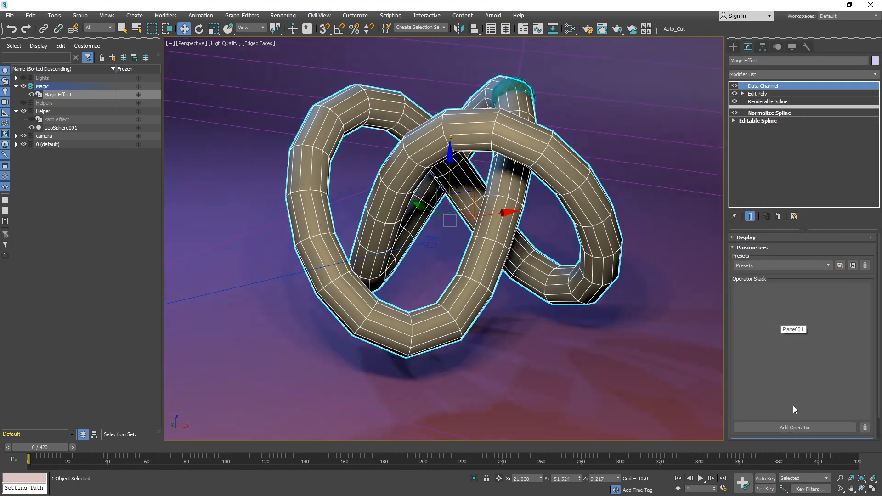
# Add Node Influence and Vertex Output operators to the Data Channel operator stack.
pyautogui.click(796, 428)
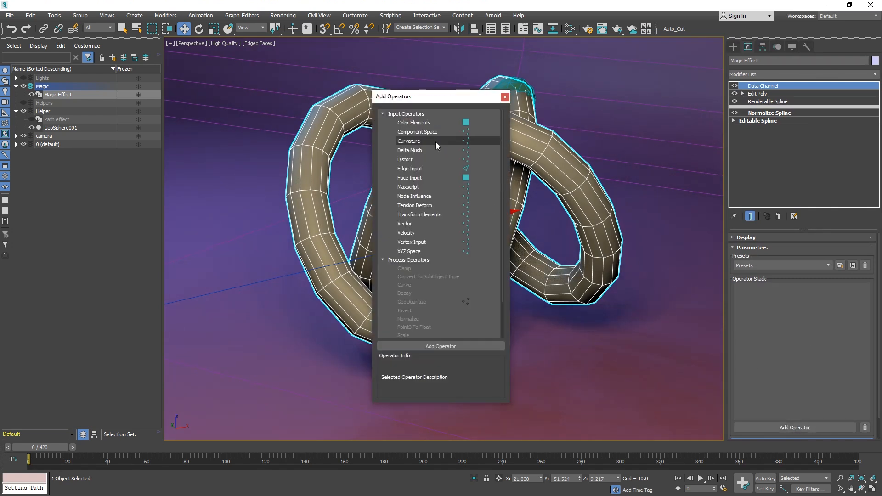
pyautogui.click(424, 197)
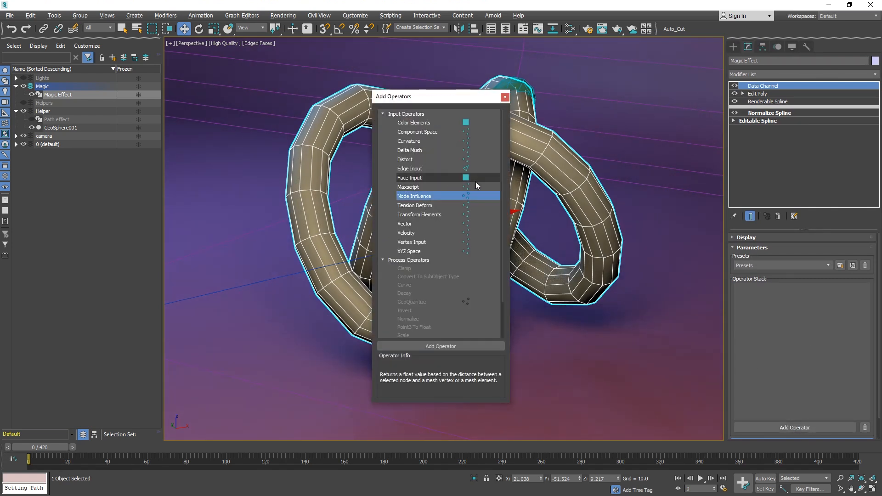
pyautogui.click(420, 347)
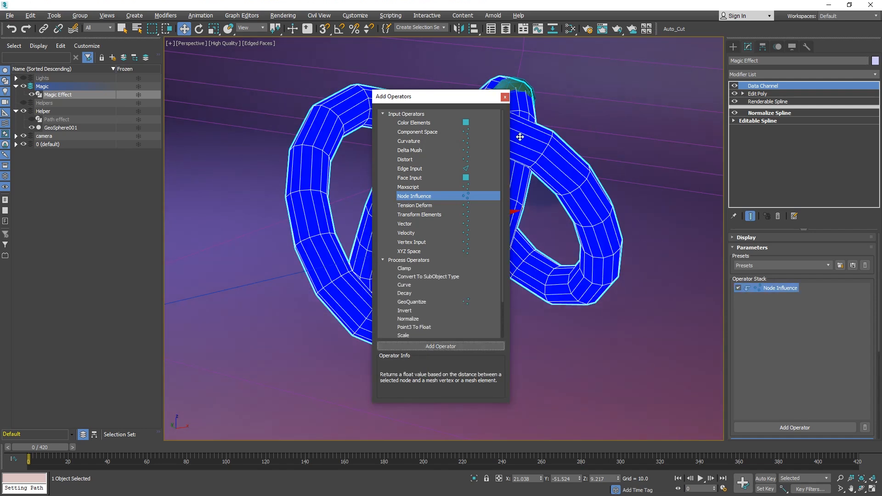
pyautogui.moveTo(502, 230); pyautogui.dragTo(509, 270)
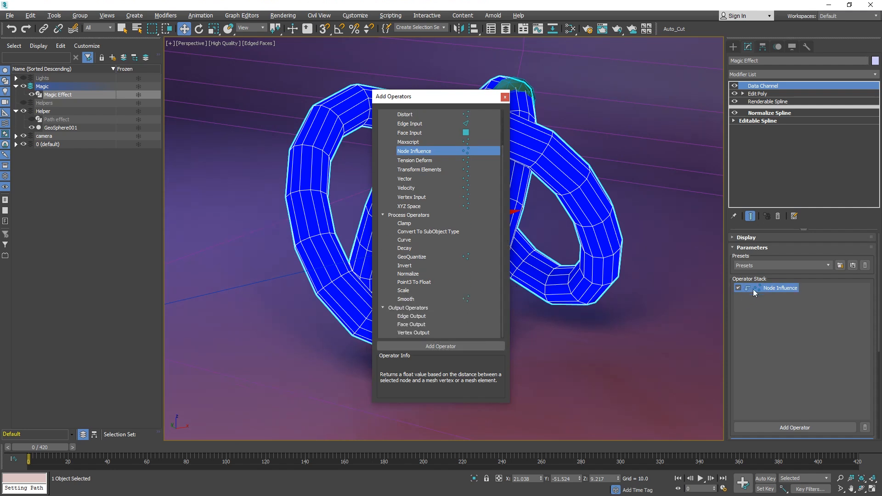
pyautogui.click(455, 332)
pyautogui.click(443, 347)
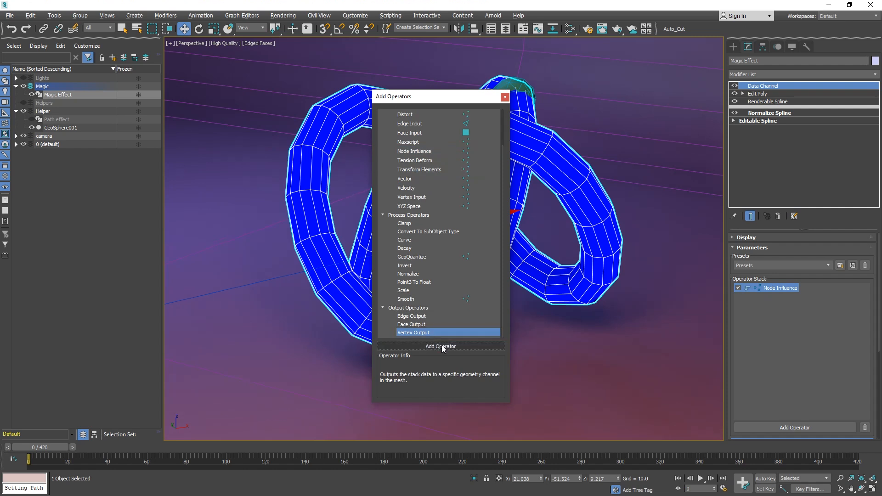
pyautogui.click(504, 98)
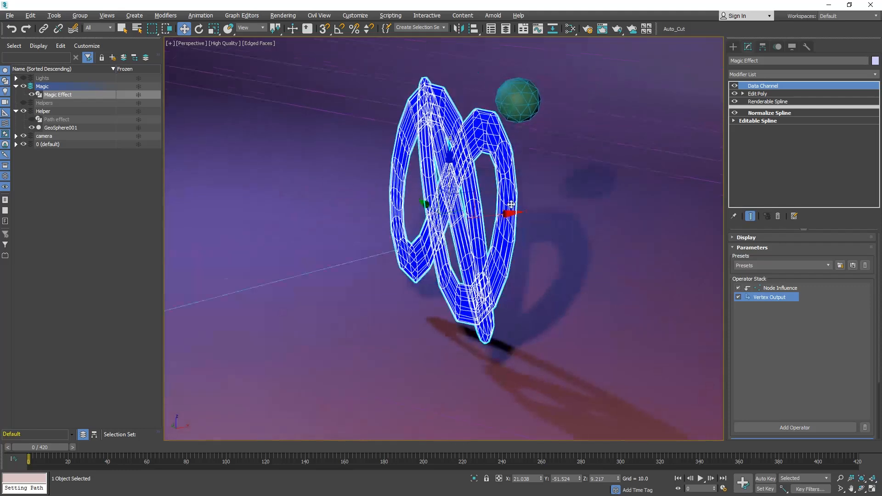
pyautogui.moveTo(811, 253); pyautogui.dragTo(812, 228)
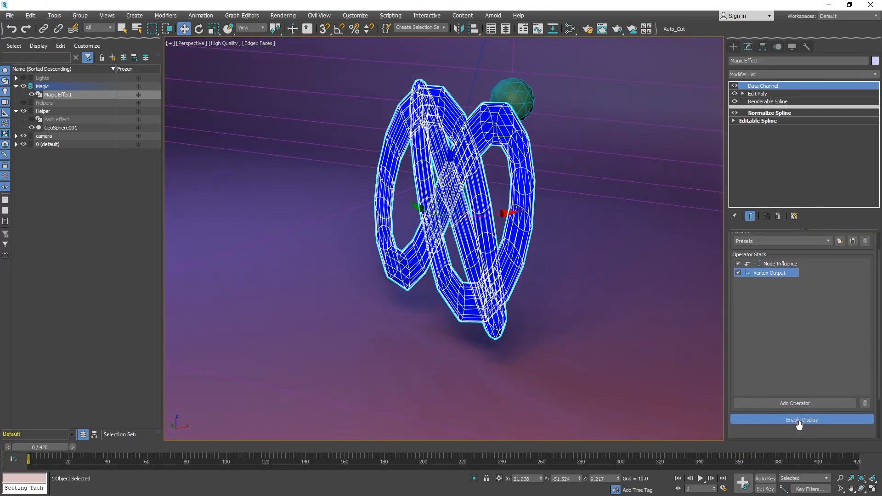
pyautogui.moveTo(798, 424); pyautogui.dragTo(798, 367)
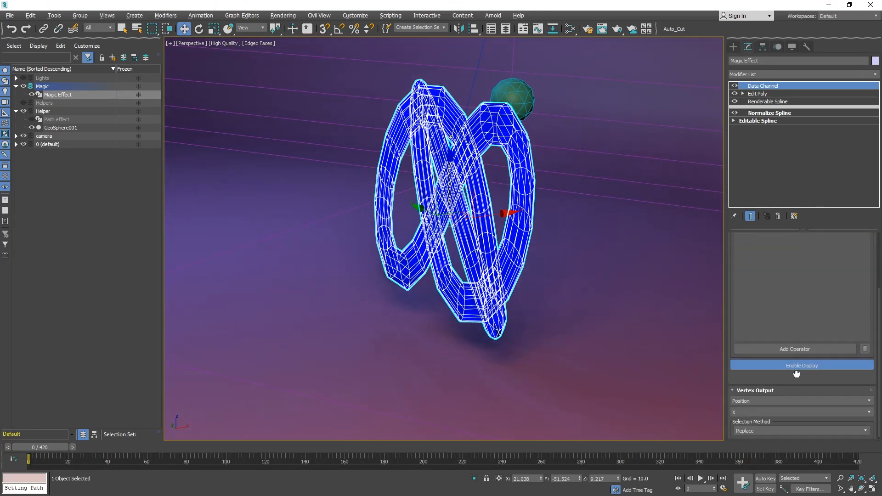
# Set the Vertex Output operator to output Vertex Selection.
pyautogui.click(758, 430)
pyautogui.click(753, 399)
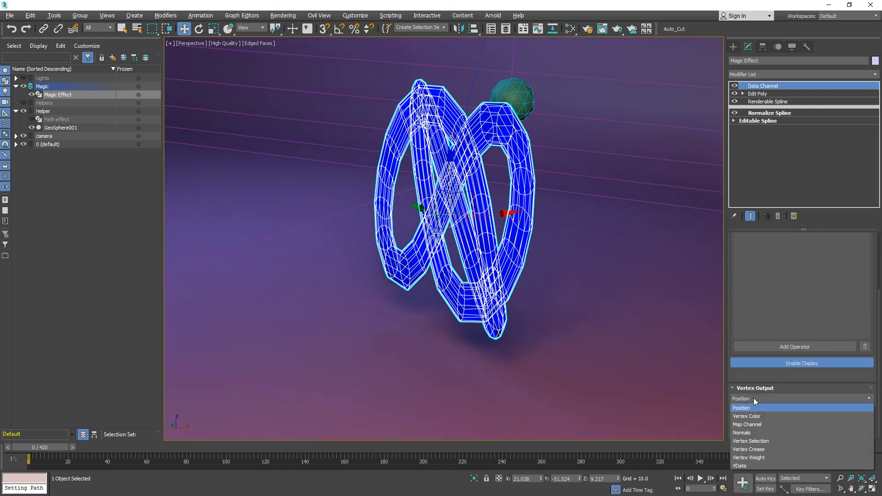
pyautogui.click(752, 441)
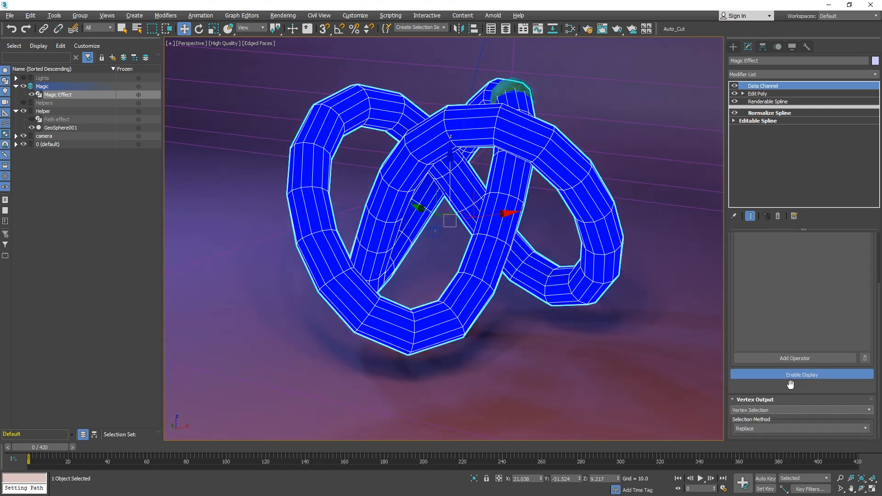
# Assign GeoSphere001 as the Node Influence operator's influencing node.
pyautogui.moveTo(793, 384); pyautogui.dragTo(784, 458)
pyautogui.click(774, 287)
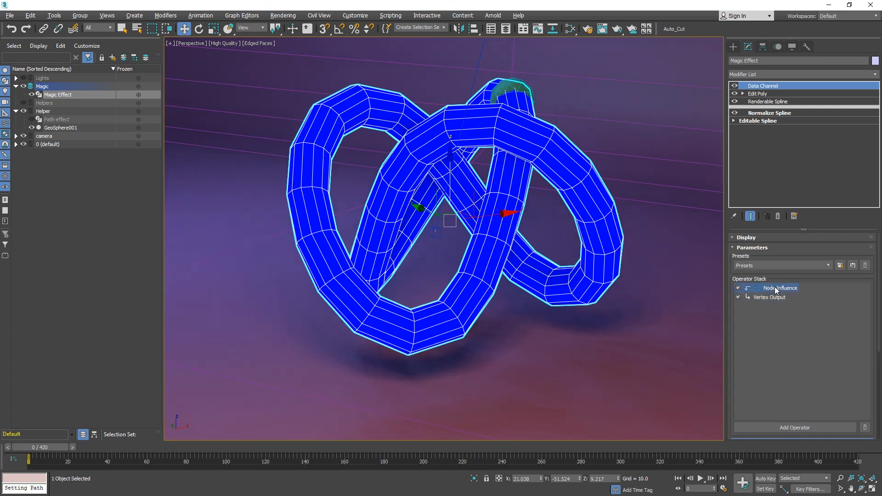
pyautogui.moveTo(772, 434); pyautogui.dragTo(790, 228)
pyautogui.click(798, 323)
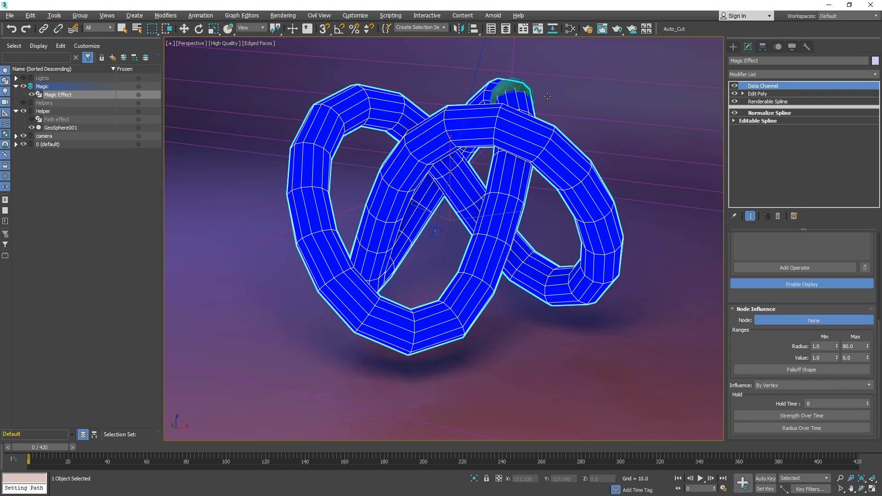
pyautogui.click(514, 85)
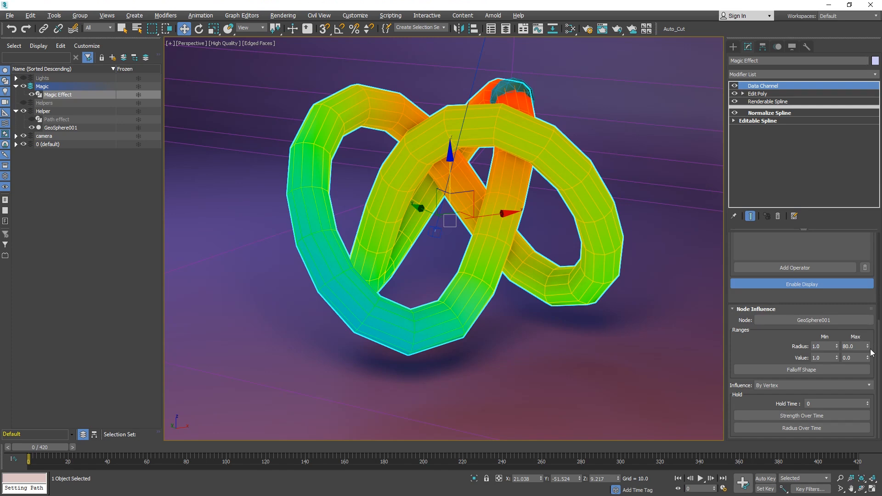
# Adjust the Node Influence radius range to about 7.1 minimum and 13.8 maximum.
pyautogui.moveTo(867, 347); pyautogui.dragTo(874, 491)
pyautogui.keyDown('alt'); pyautogui.moveTo(524, 161); pyautogui.dragTo(528, 231, button='middle'); pyautogui.keyUp('alt')
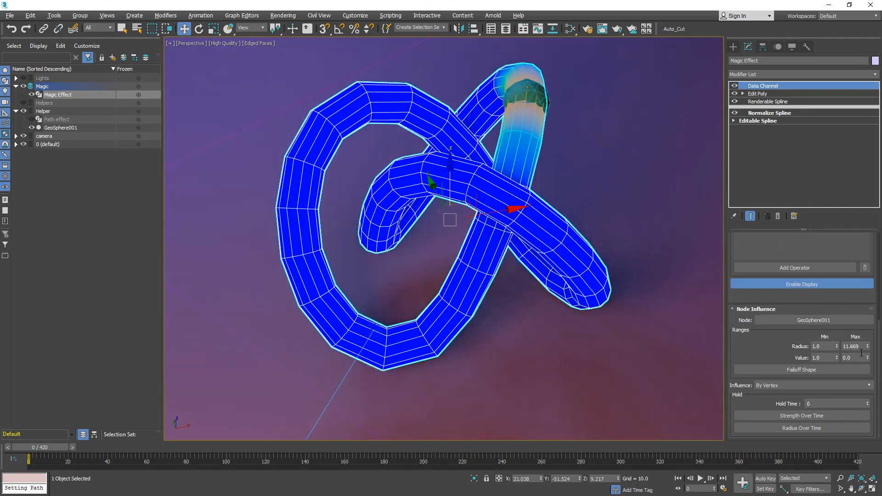
pyautogui.moveTo(867, 347); pyautogui.dragTo(838, 203)
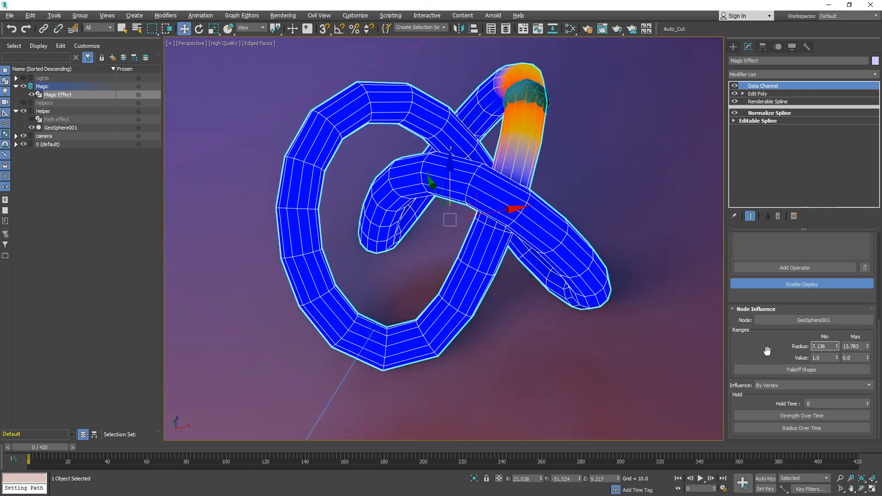
# Set the Node Influence Hold Time to 50.
pyautogui.moveTo(32, 445); pyautogui.dragTo(60, 440)
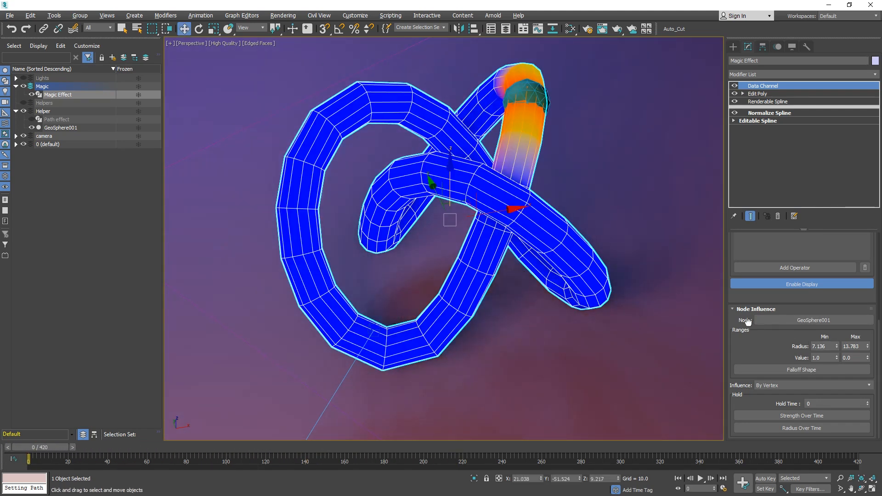
pyautogui.click(822, 403)
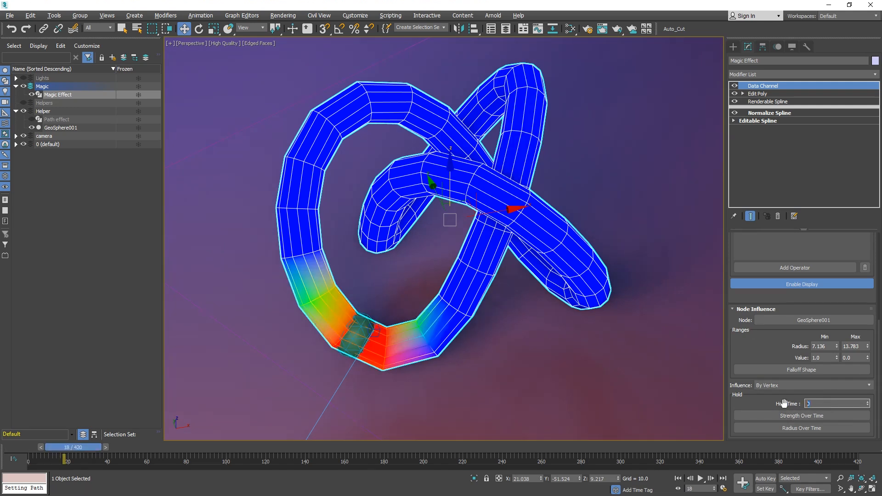
pyautogui.write('50')
pyautogui.press('Return')
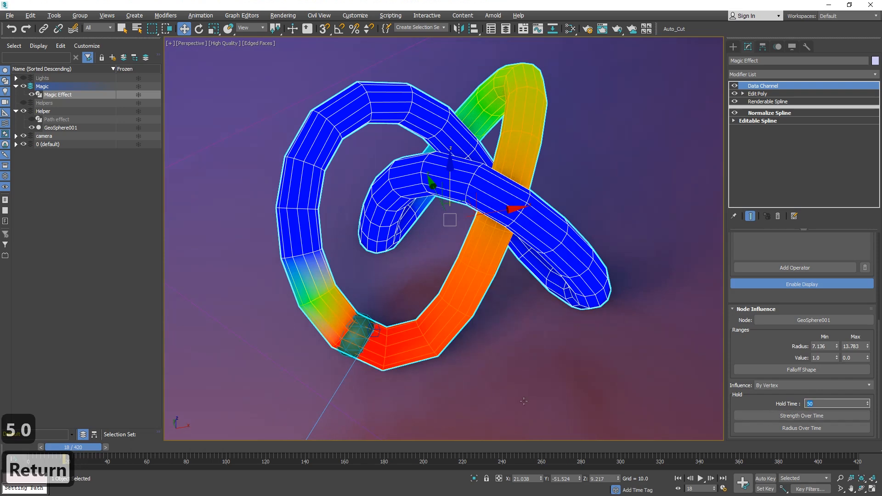
# Set the Node Influence Hold Time to 47.
pyautogui.moveTo(85, 450); pyautogui.dragTo(243, 485)
pyautogui.press('w')
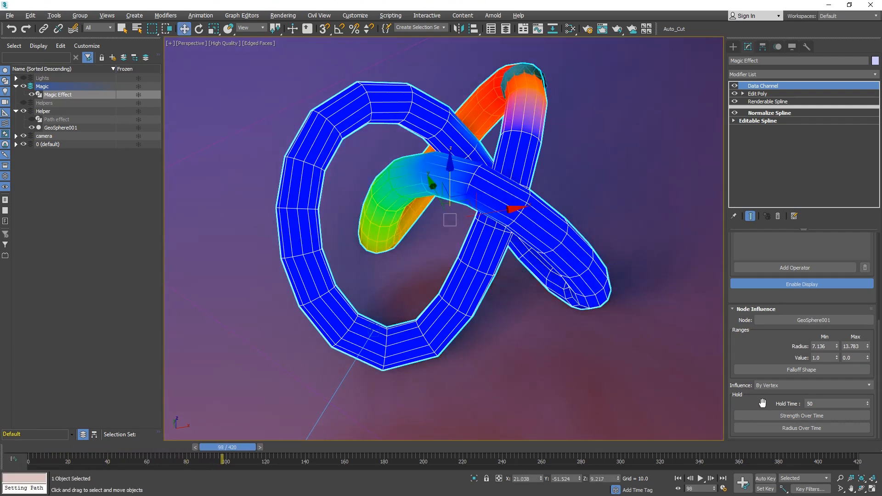
pyautogui.click(843, 402)
pyautogui.write('40')
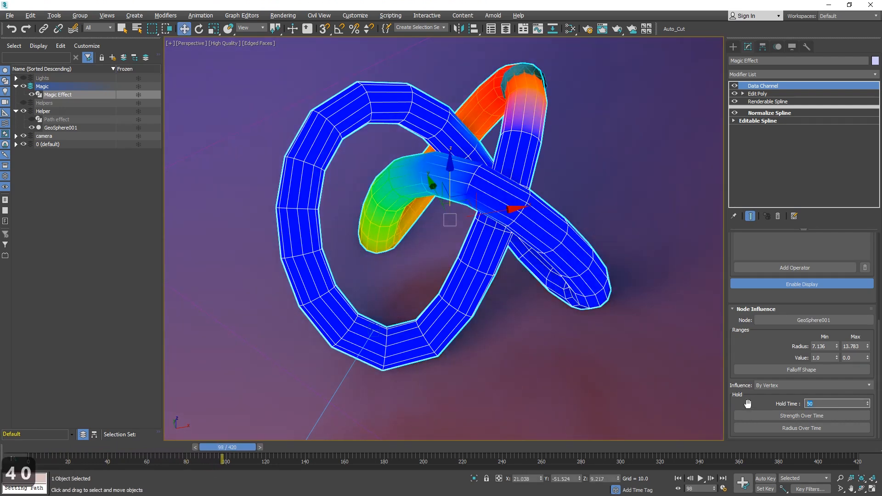
pyautogui.press('Return')
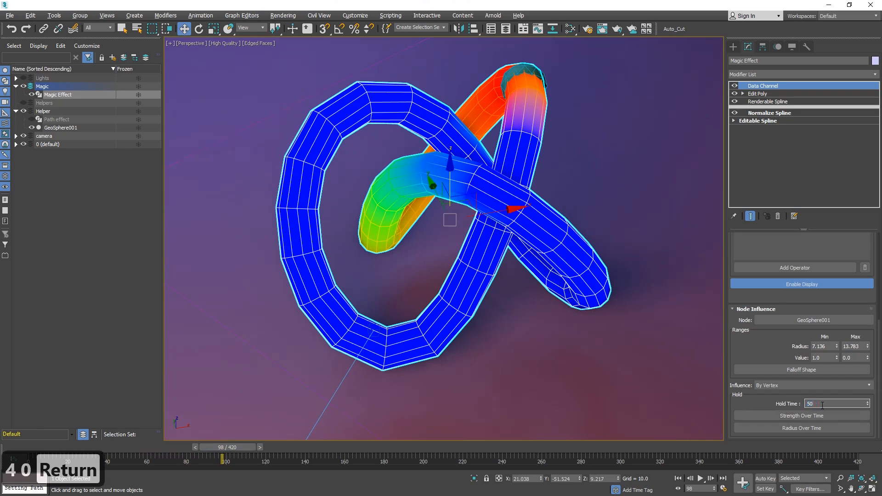
pyautogui.press('4')
pyautogui.moveTo(867, 404)
pyautogui.mouseDown()
pyautogui.moveTo(867, 358)
pyautogui.moveTo(867, 405)
pyautogui.mouseUp()
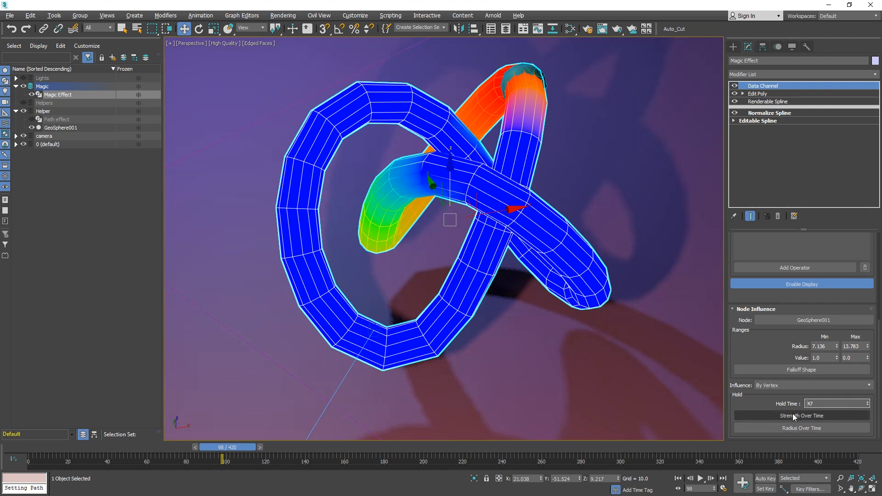
# Reshape the Strength Over Time curve by lowering its middle into an ease-in curve.
pyautogui.click(807, 417)
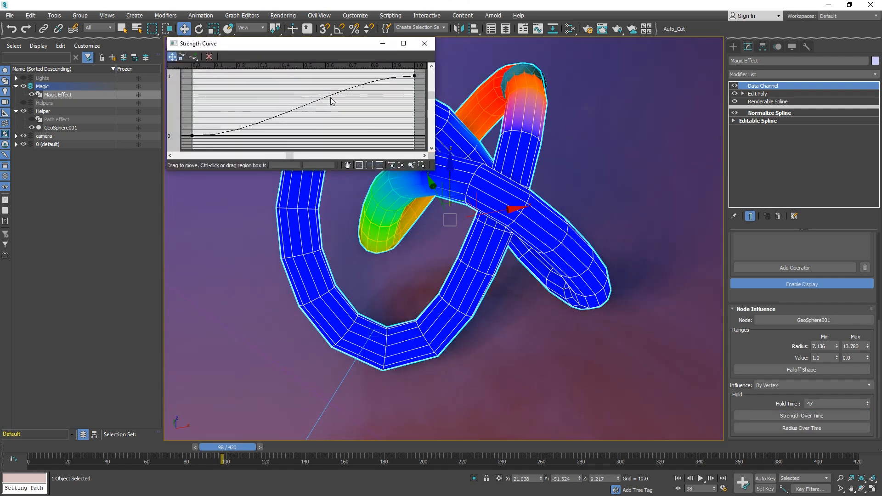
pyautogui.click(414, 76)
pyautogui.moveTo(340, 75); pyautogui.dragTo(346, 103)
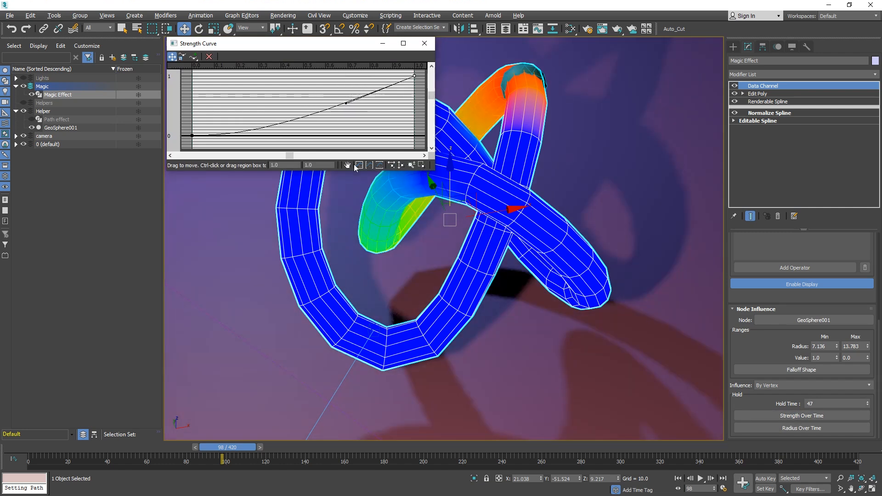
pyautogui.click(423, 43)
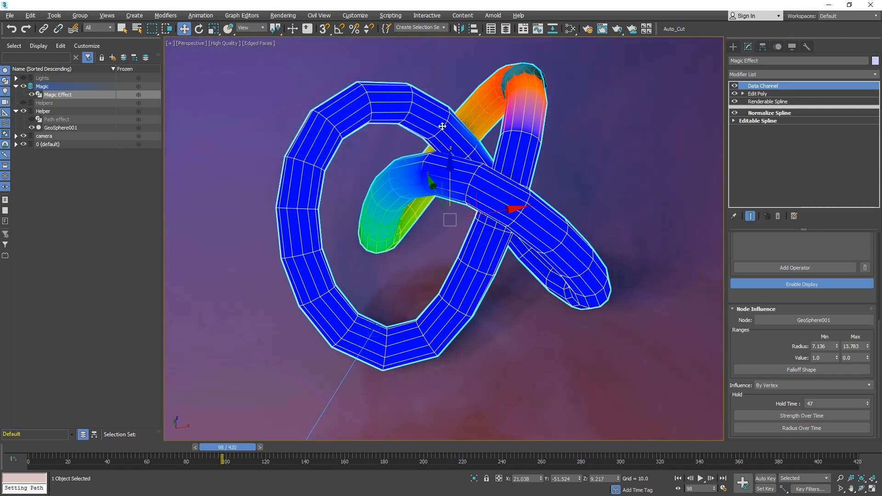
# Add a Push modifier above Data Channel with a Push Value of about 3.035.
pyautogui.click(45, 446)
pyautogui.moveTo(45, 442); pyautogui.dragTo(106, 444)
pyautogui.press('w')
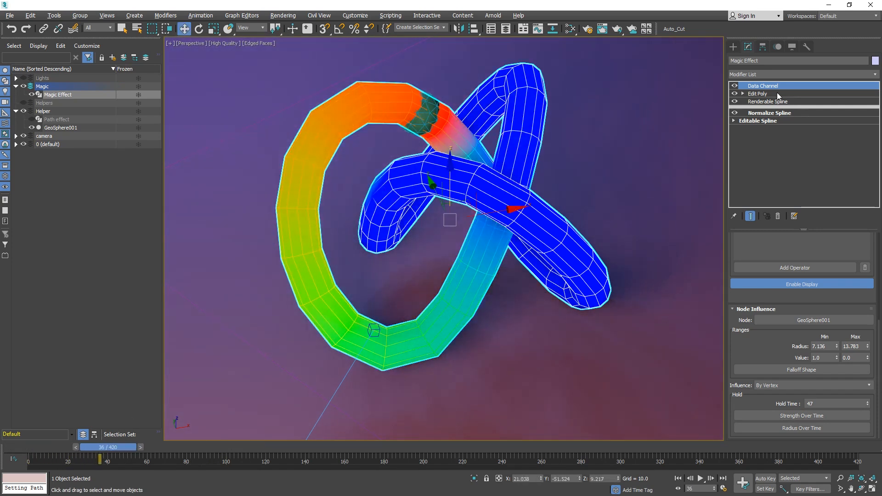
pyautogui.click(876, 74)
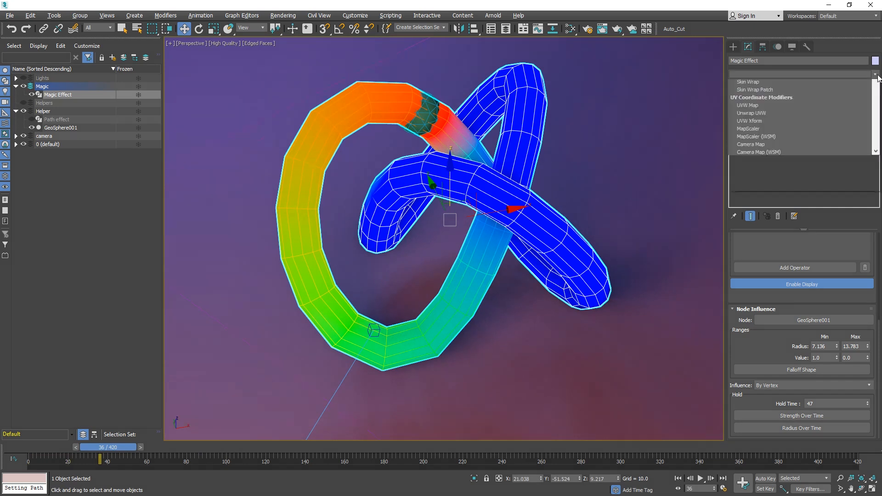
pyautogui.write('pu')
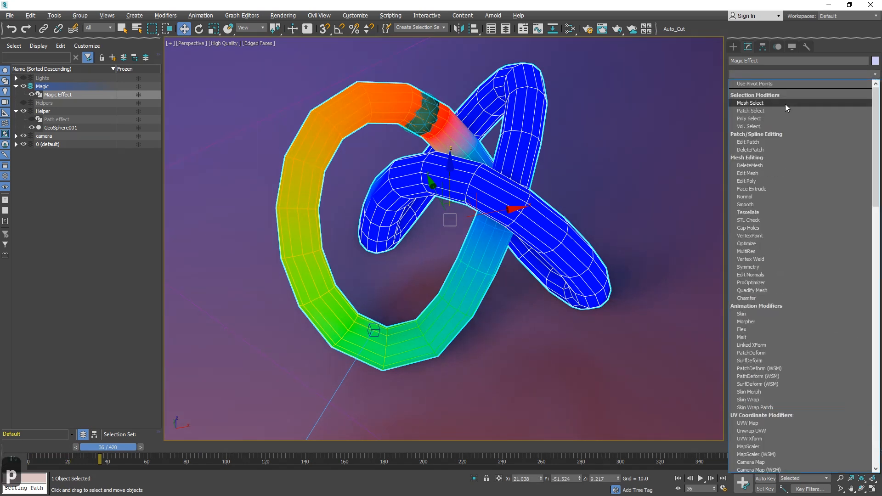
pyautogui.press('Return')
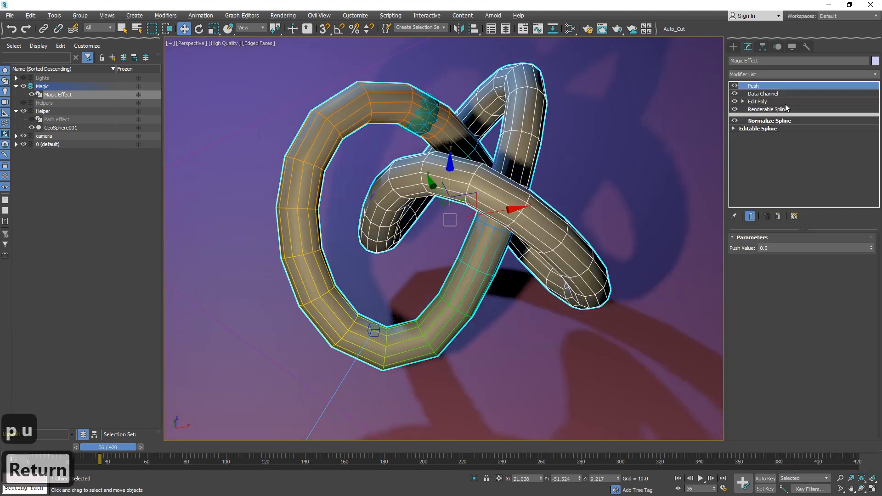
pyautogui.moveTo(874, 247); pyautogui.dragTo(832, 94)
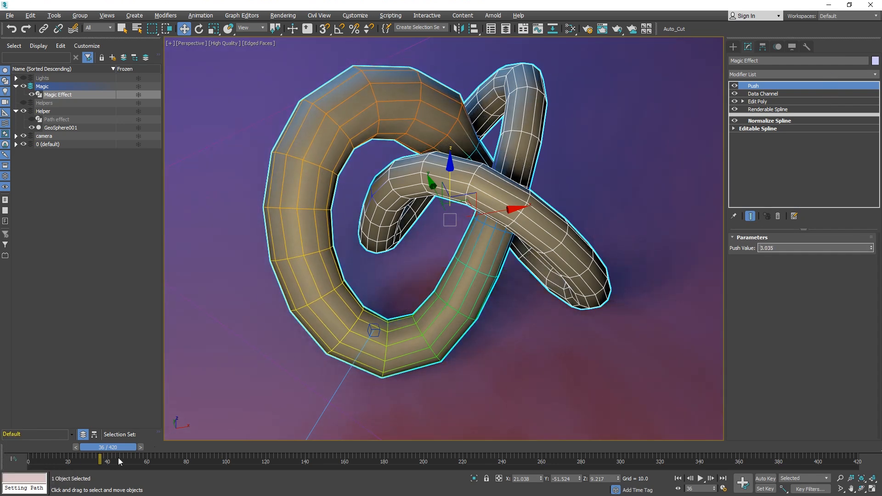
# Play the animation from the first frame to preview the effect.
pyautogui.moveTo(51, 453); pyautogui.dragTo(17, 444)
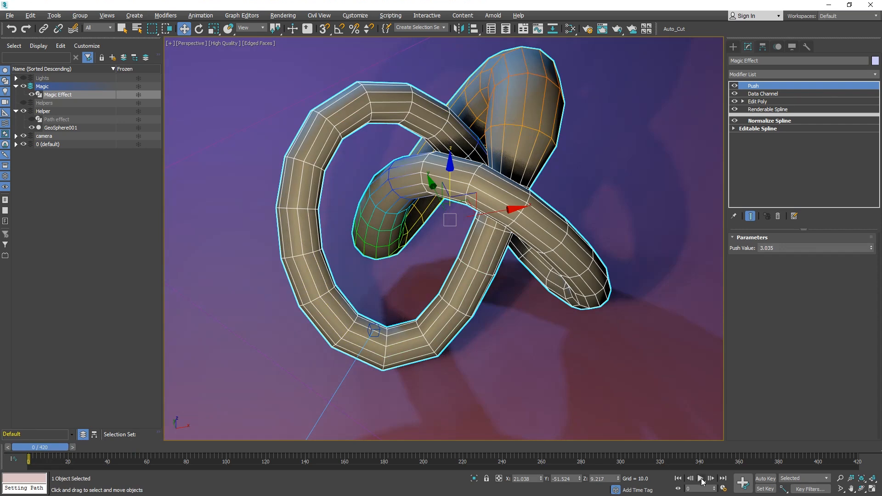
pyautogui.click(700, 479)
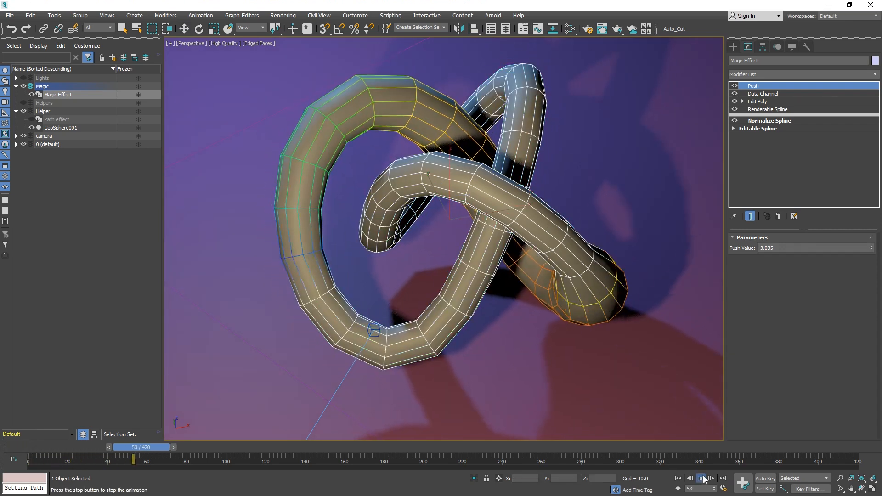
pyautogui.click(677, 478)
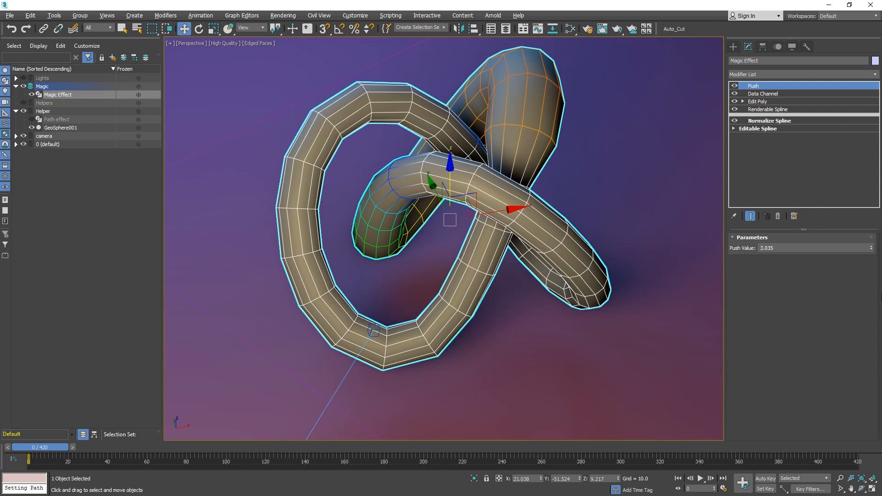
# Add a tyFaceExtrude modifier to the top of the Magic Effect stack.
pyautogui.click(875, 74)
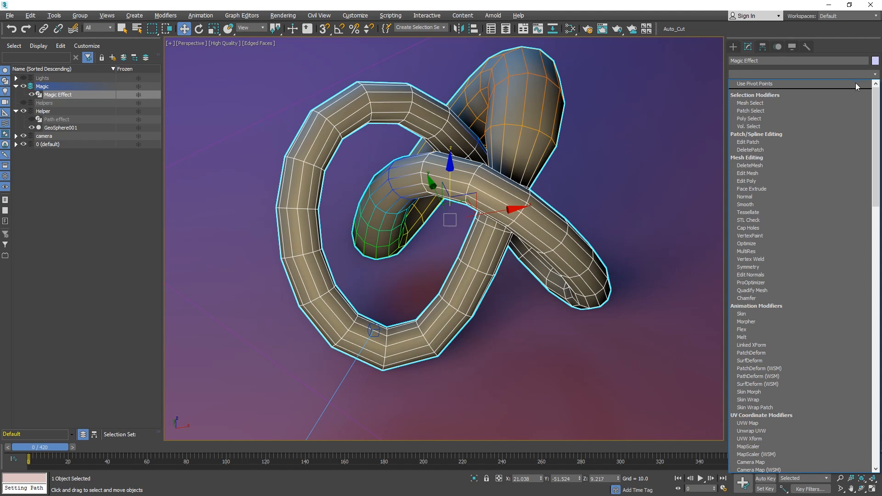
pyautogui.moveTo(876, 175); pyautogui.dragTo(879, 432)
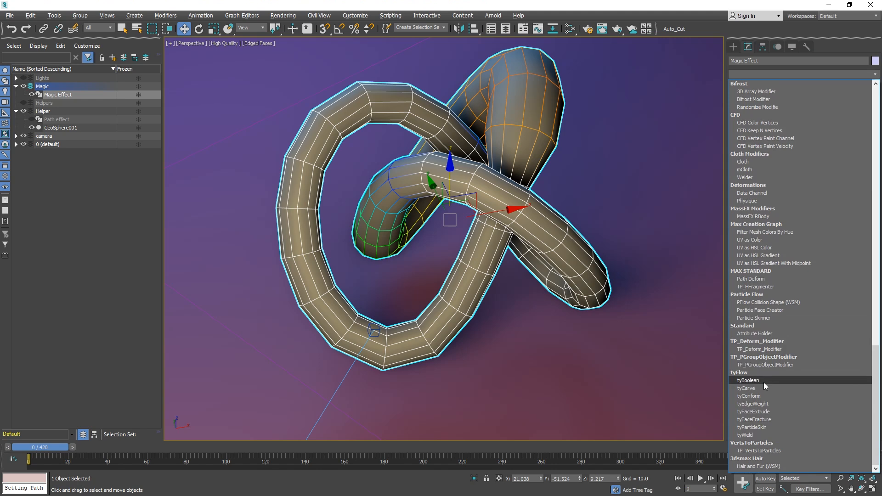
pyautogui.click(775, 412)
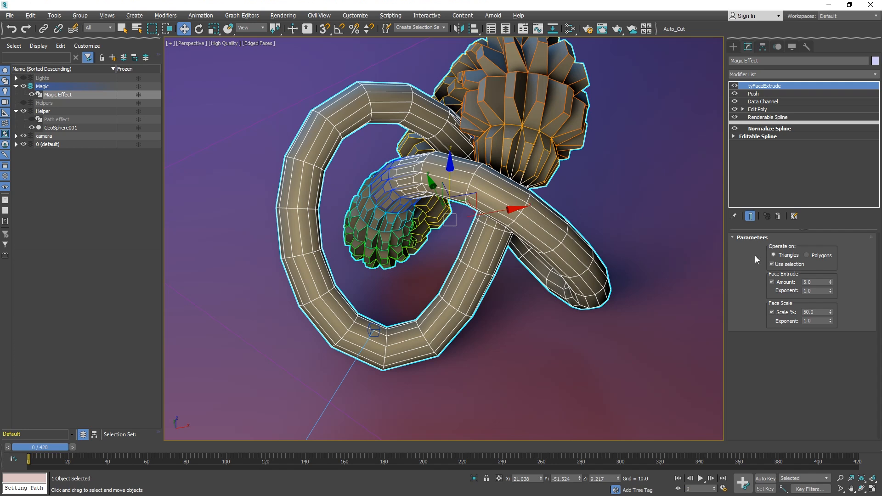
# Set tyFaceExtrude's extrude Amount to about -0.9 and face Scale to about 54.2%.
pyautogui.moveTo(831, 282); pyautogui.dragTo(828, 248)
pyautogui.moveTo(598, 209); pyautogui.dragTo(597, 247, button='middle')
pyautogui.keyDown('alt'); pyautogui.moveTo(541, 200); pyautogui.dragTo(517, 182, button='middle'); pyautogui.keyUp('alt')
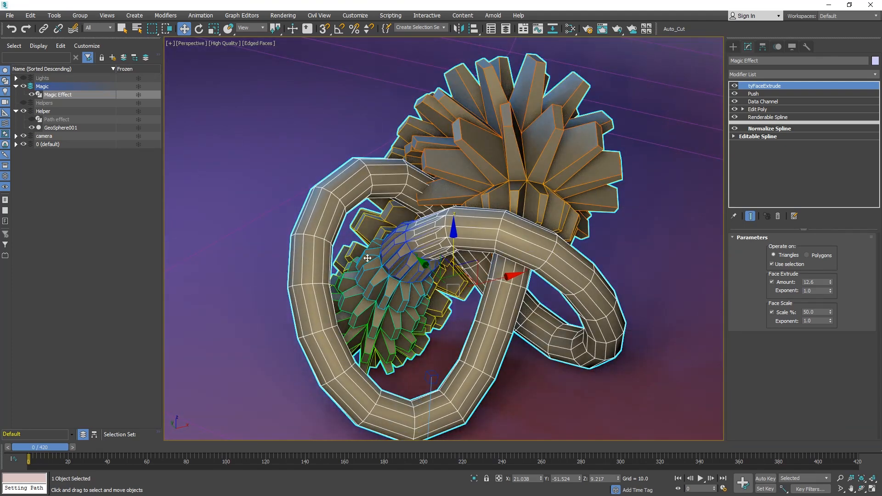
pyautogui.keyDown('alt'); pyautogui.moveTo(432, 257); pyautogui.dragTo(332, 215, button='middle'); pyautogui.keyUp('alt')
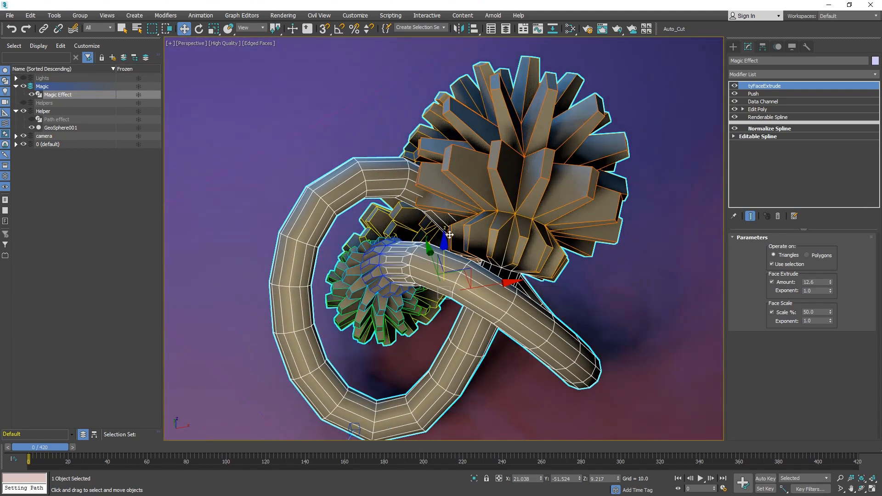
pyautogui.moveTo(831, 285)
pyautogui.mouseDown()
pyautogui.moveTo(835, 343)
pyautogui.moveTo(841, 286)
pyautogui.moveTo(841, 294)
pyautogui.mouseUp()
pyautogui.keyDown('alt'); pyautogui.moveTo(504, 200); pyautogui.dragTo(342, 199, button='middle'); pyautogui.keyUp('alt')
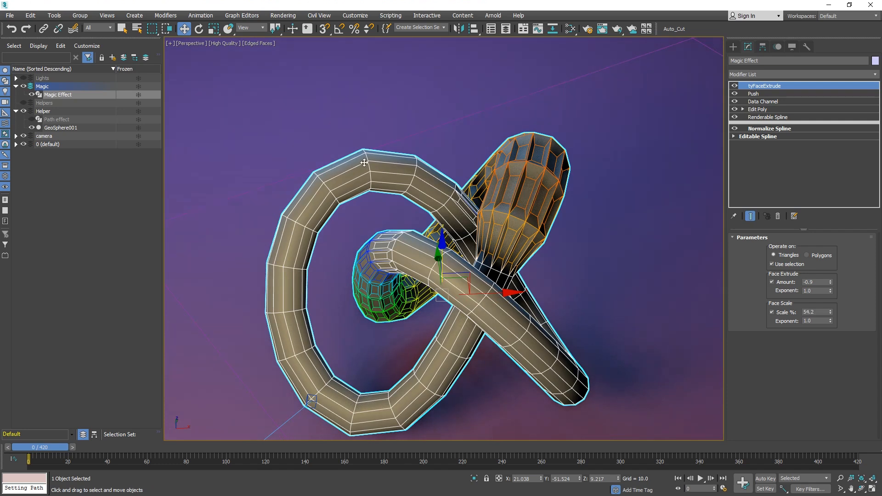
# Reduce the Renderable Spline's radial sides to 8.
pyautogui.click(753, 129)
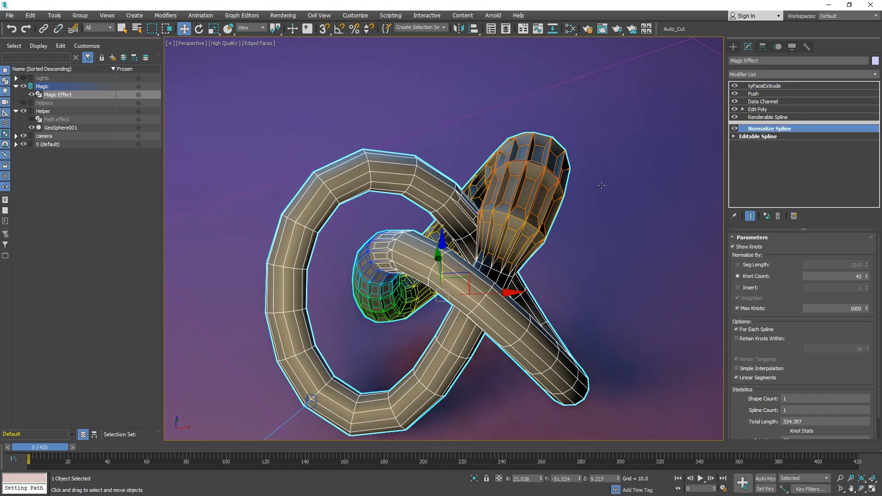
pyautogui.click(772, 118)
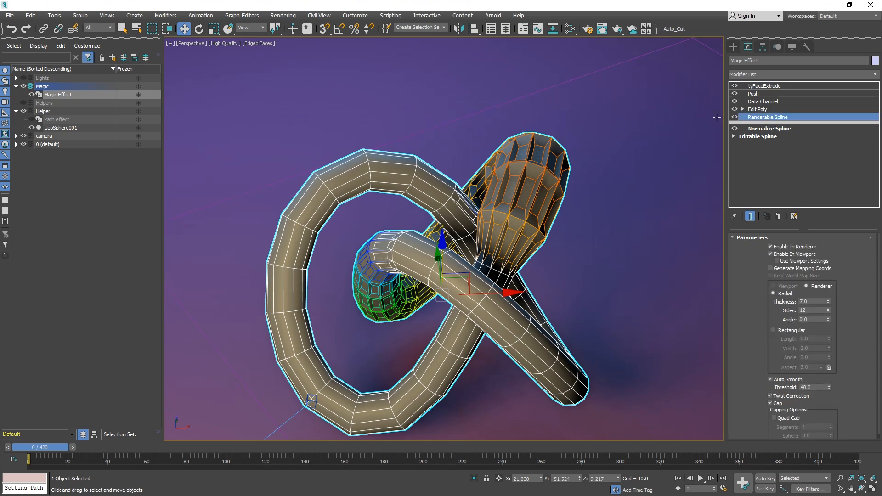
pyautogui.click(828, 312)
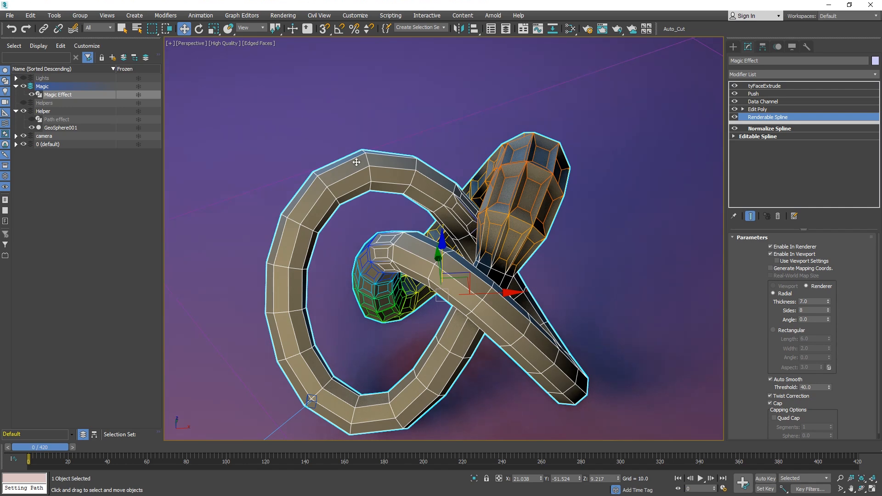
# Raise the Normalize Spline's knot count to 59.
pyautogui.click(769, 128)
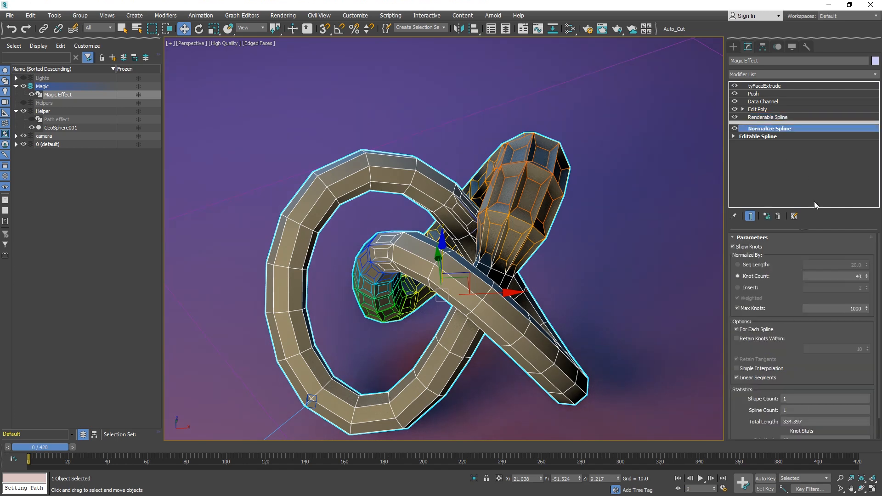
pyautogui.moveTo(867, 277); pyautogui.dragTo(866, 262)
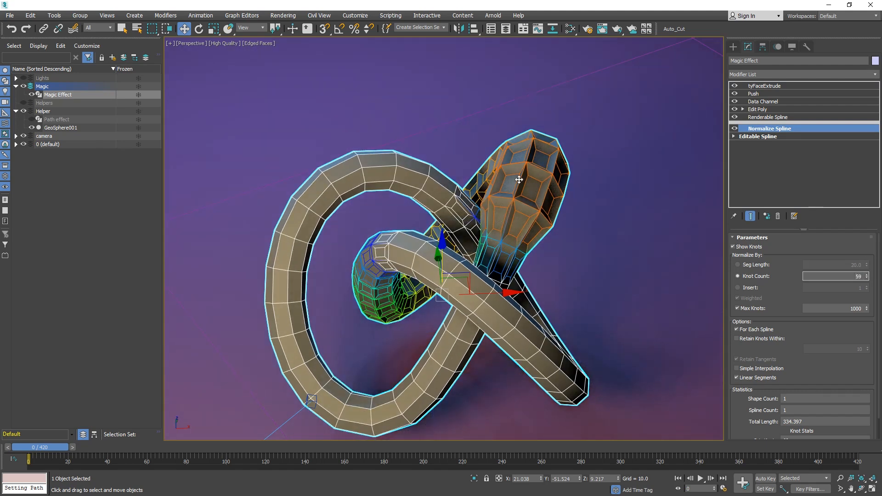
pyautogui.moveTo(38, 448); pyautogui.dragTo(188, 436)
pyautogui.press('w')
# Add a TurboSmooth modifier above tyFaceExtrude and set its iterations to 2.
pyautogui.click(767, 85)
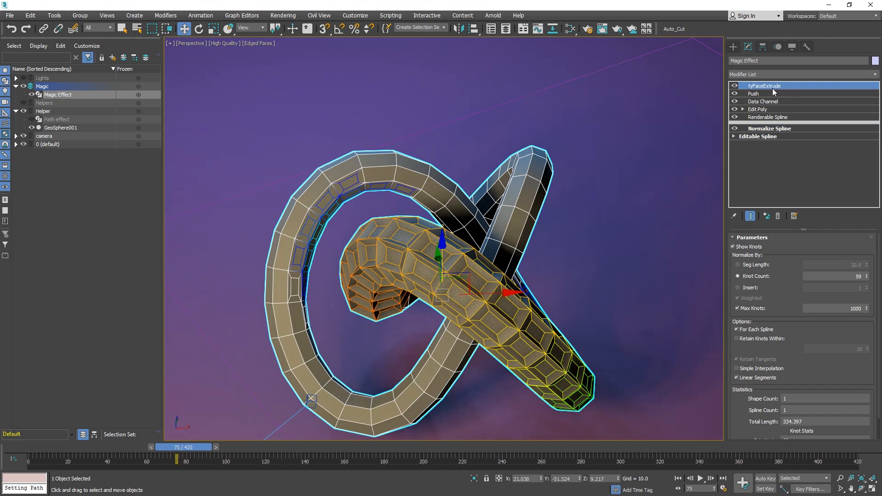
pyautogui.click(874, 74)
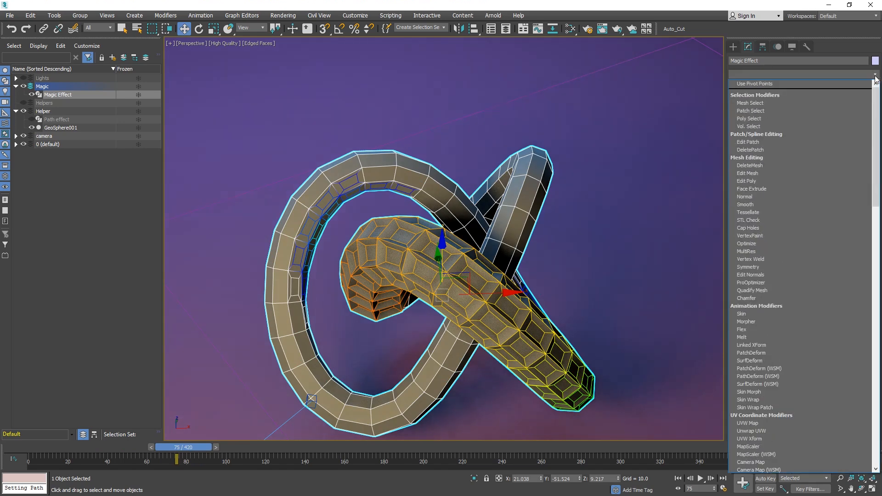
pyautogui.write('turbo')
pyautogui.press('Return')
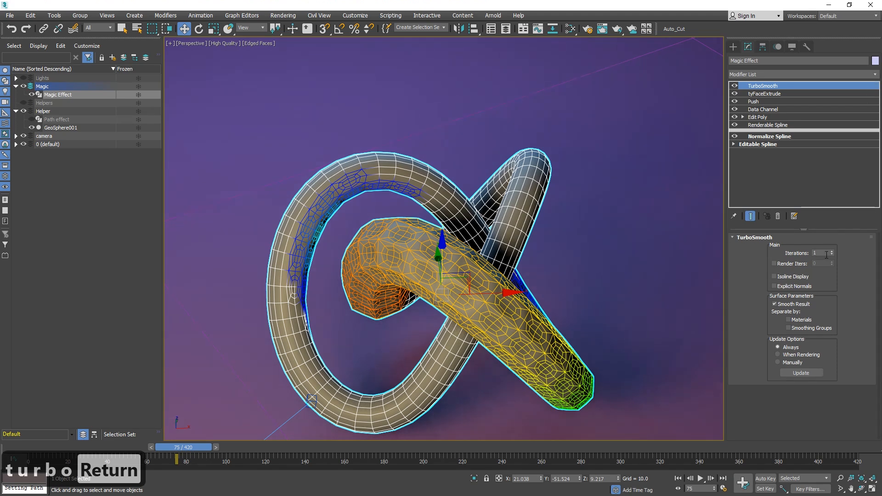
pyautogui.click(832, 252)
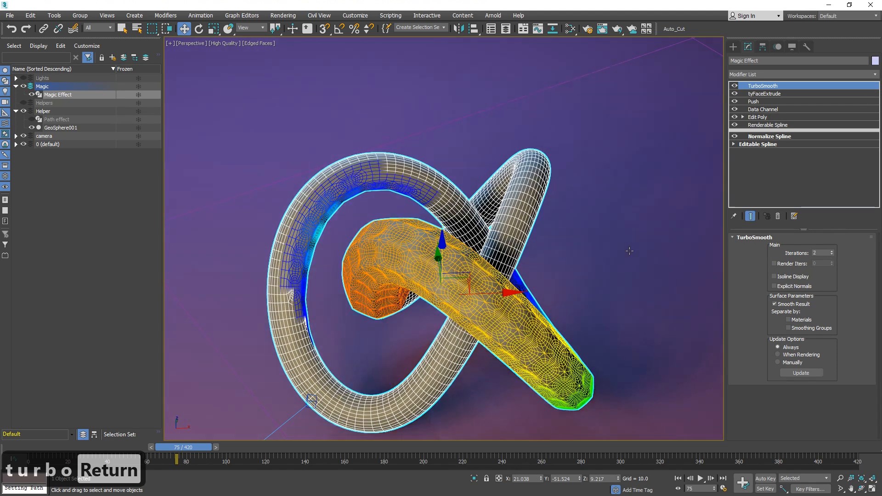
# Turn off edged-faces display and play the animation to preview the smoothed tube.
pyautogui.click(678, 252)
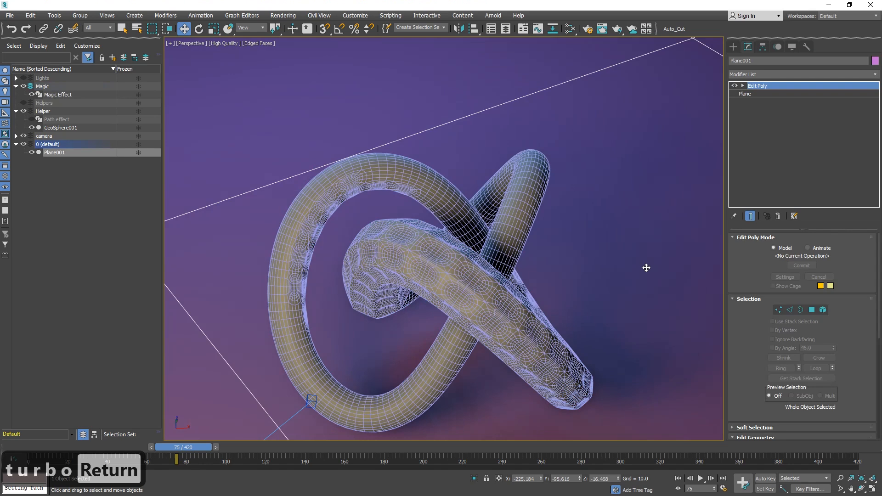
pyautogui.press('F4')
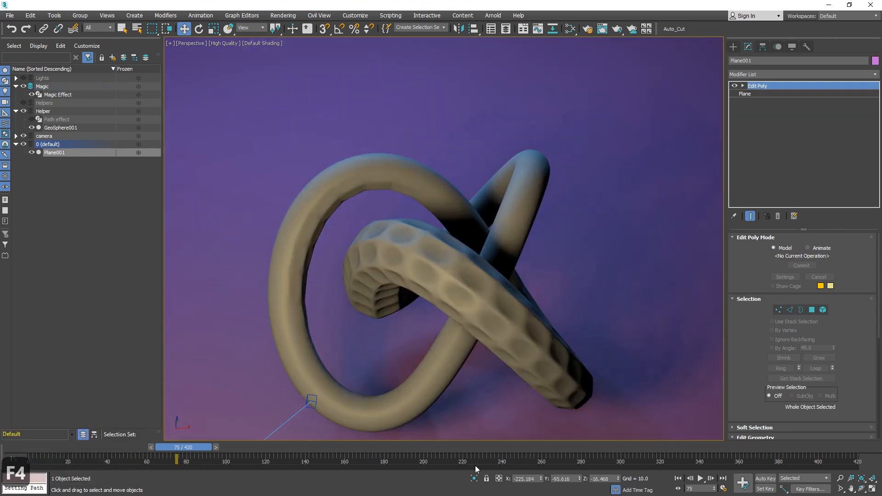
pyautogui.click(700, 478)
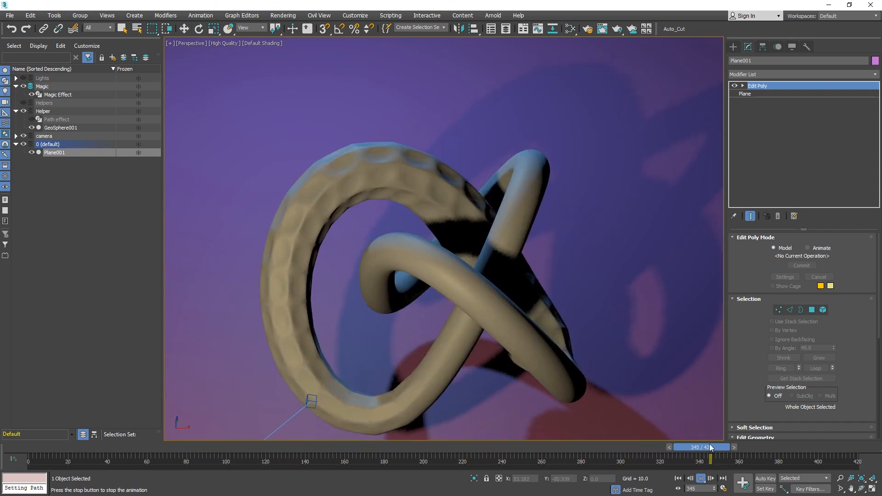
pyautogui.click(701, 480)
# Set tyFaceExtrude's extrude Amount on the Magic Effect to about -2.3.
pyautogui.click(451, 343)
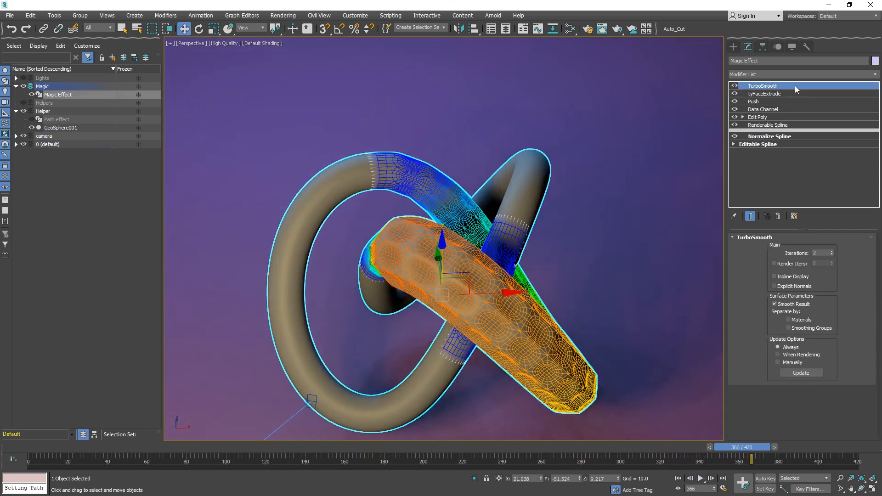
pyautogui.click(764, 93)
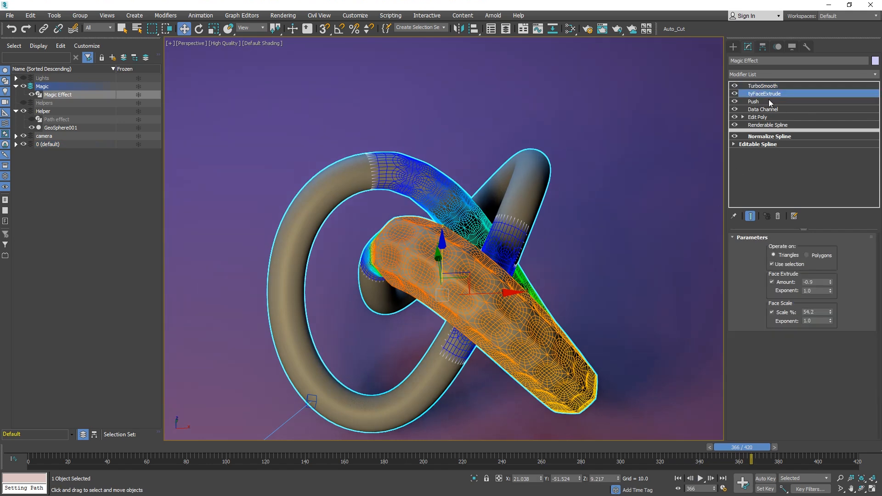
pyautogui.moveTo(830, 283); pyautogui.dragTo(836, 288)
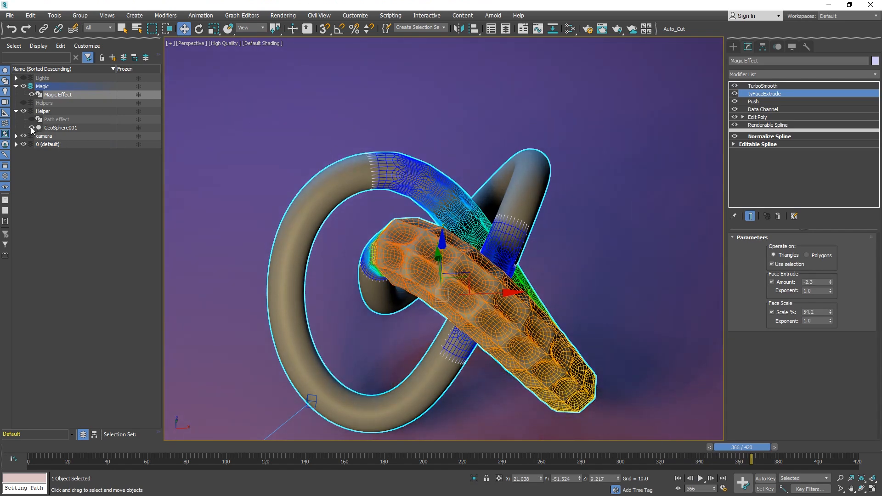
# Play the animation and scrub to around frame 44 to preview the deeper extrusion.
pyautogui.click(23, 111)
pyautogui.click(594, 232)
pyautogui.click(700, 478)
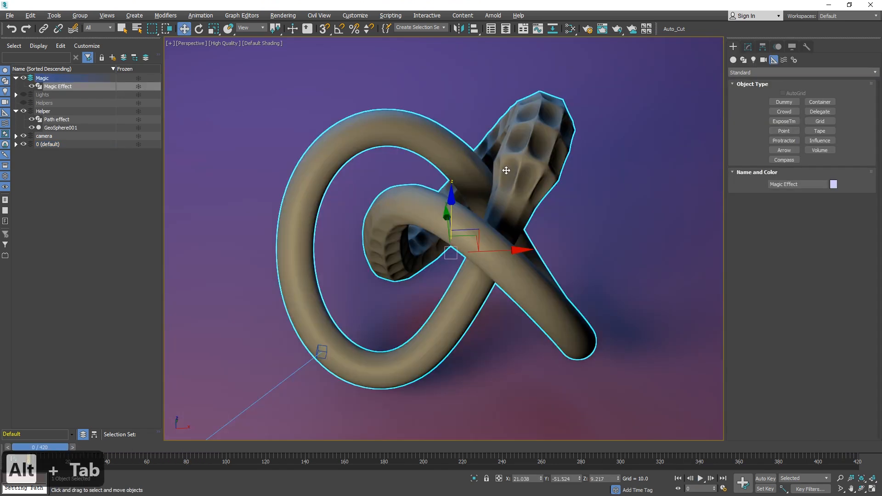
pyautogui.moveTo(60, 447); pyautogui.dragTo(122, 445)
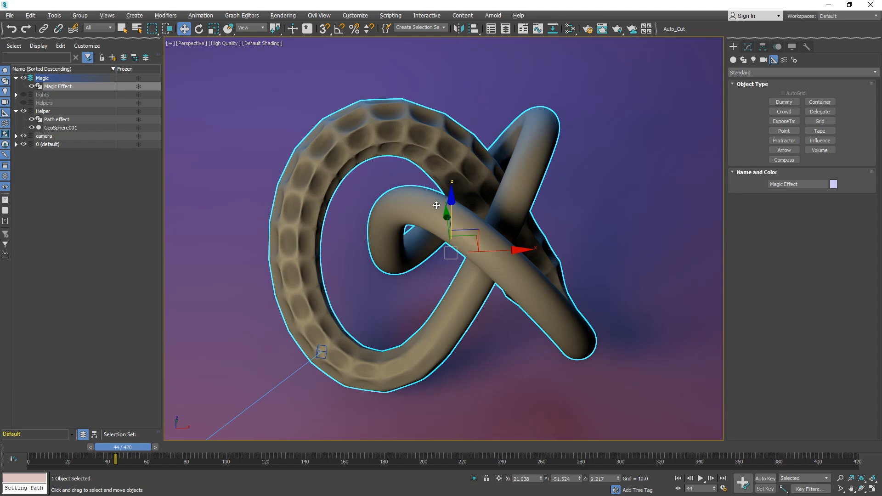
# Create an Influence helper in the viewport with near about 10.6 and far about 23.3.
pyautogui.click(820, 141)
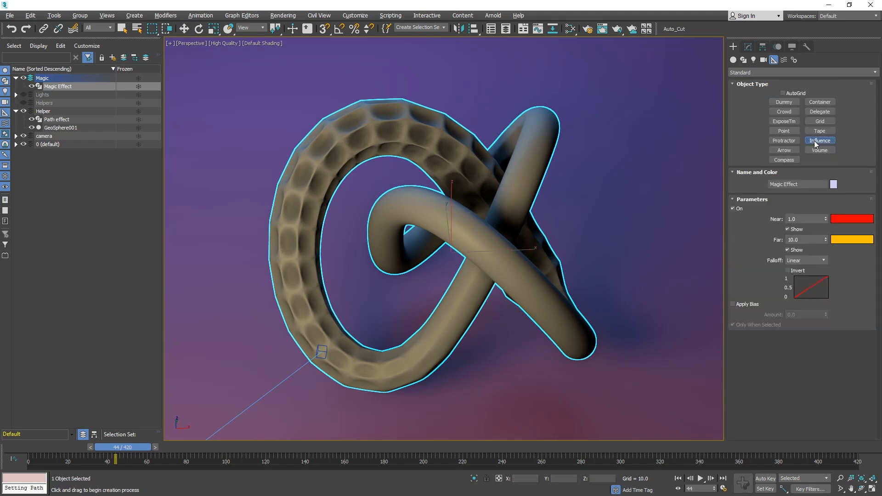
pyautogui.moveTo(615, 367); pyautogui.dragTo(634, 315)
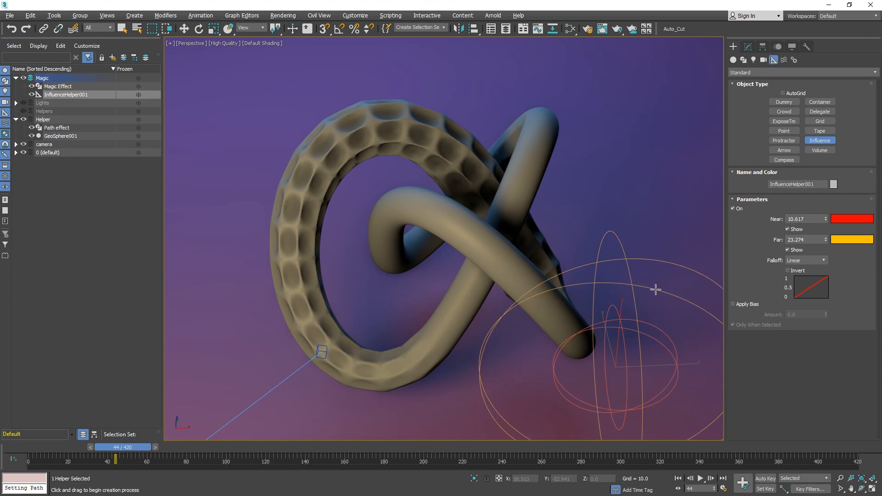
# Isolate the GeoSphere and Influence helper, then align the helper's pivot to the GeoSphere on X, Y and Z.
pyautogui.click(61, 136)
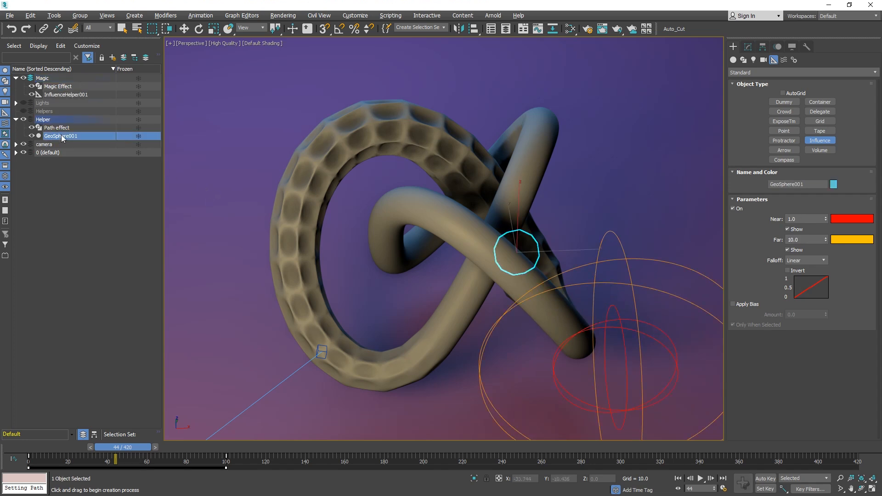
pyautogui.keyDown('ctrl'); pyautogui.click(66, 95); pyautogui.keyUp('ctrl')
pyautogui.hotkey('alt', 'q')
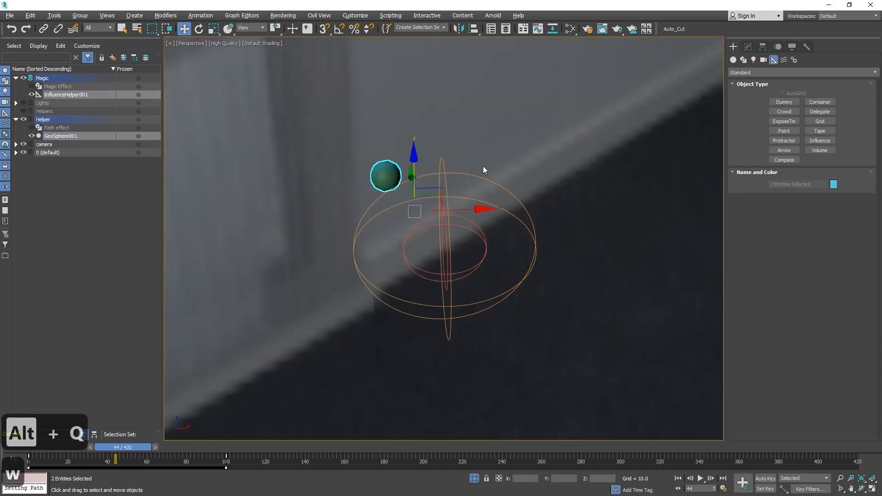
pyautogui.press('w')
pyautogui.press('w')
pyautogui.click(437, 197)
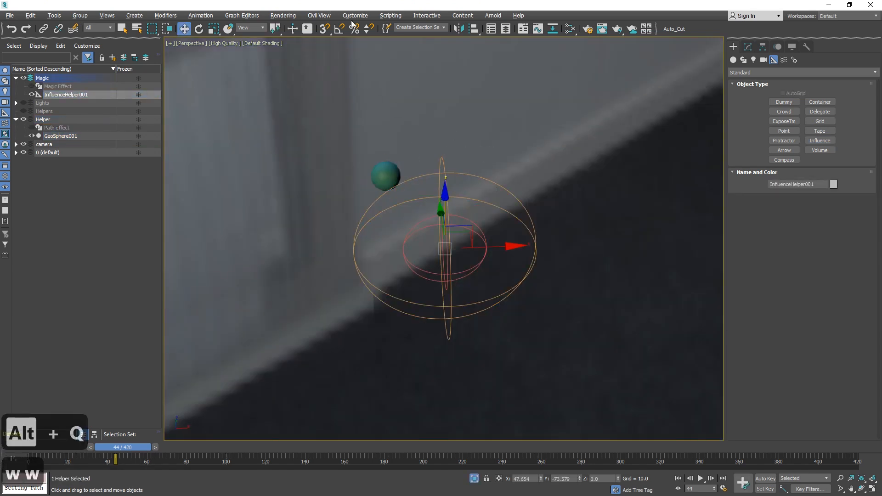
pyautogui.click(473, 29)
pyautogui.click(384, 175)
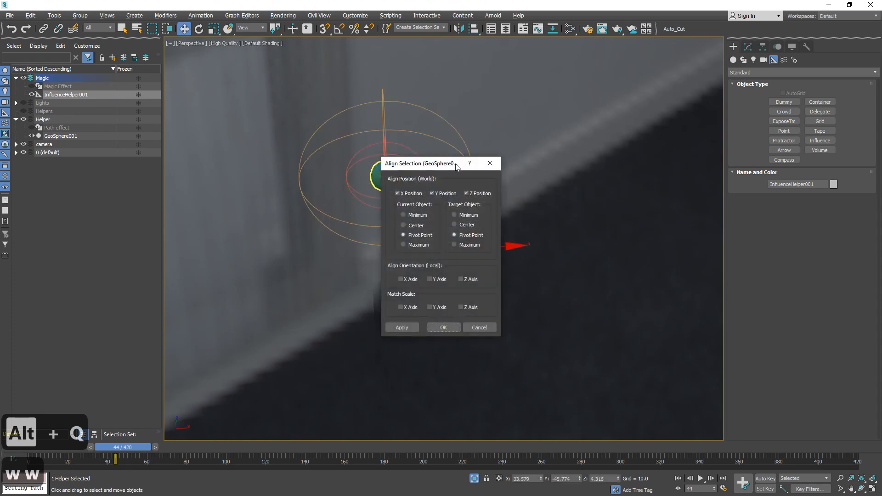
pyautogui.click(443, 328)
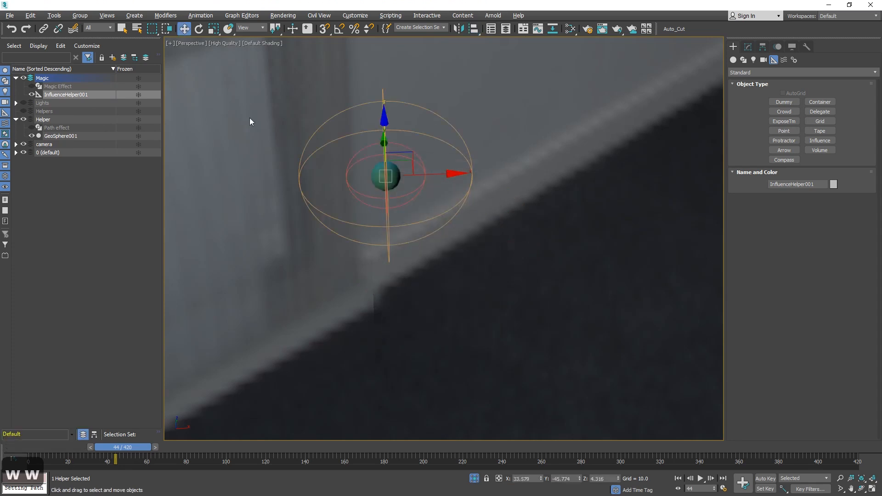
# Link the Influence helper to the GeoSphere as its parent and exit isolation.
pyautogui.click(44, 29)
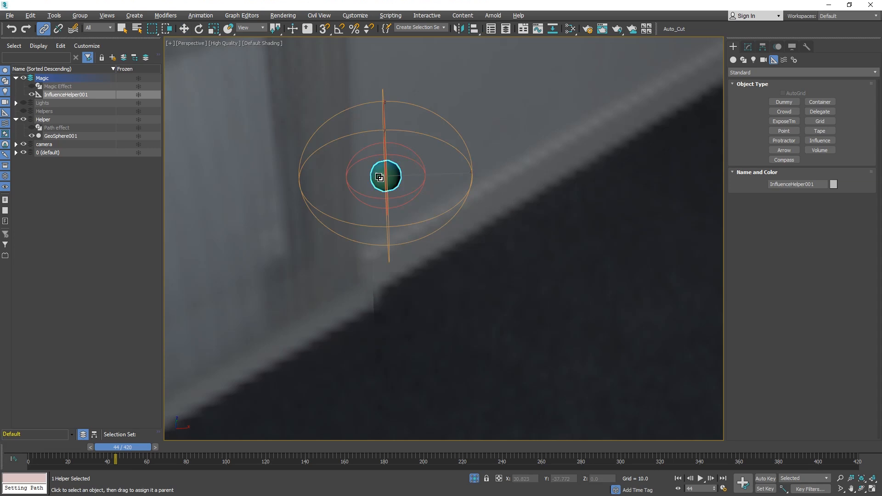
pyautogui.moveTo(305, 160); pyautogui.dragTo(388, 173)
pyautogui.moveTo(137, 446); pyautogui.dragTo(46, 445)
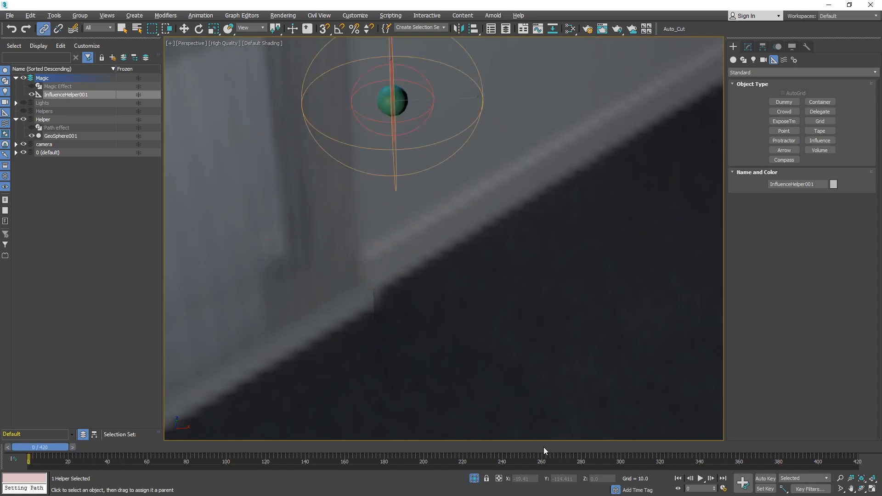
pyautogui.click(473, 479)
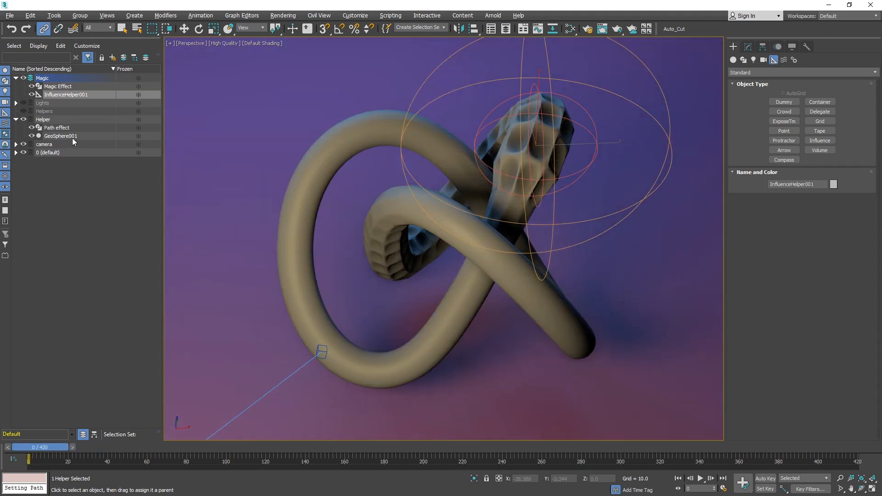
# Add a Spline Influence modifier to the Magic Effect stack, placed just below Renderable Spline.
pyautogui.click(57, 87)
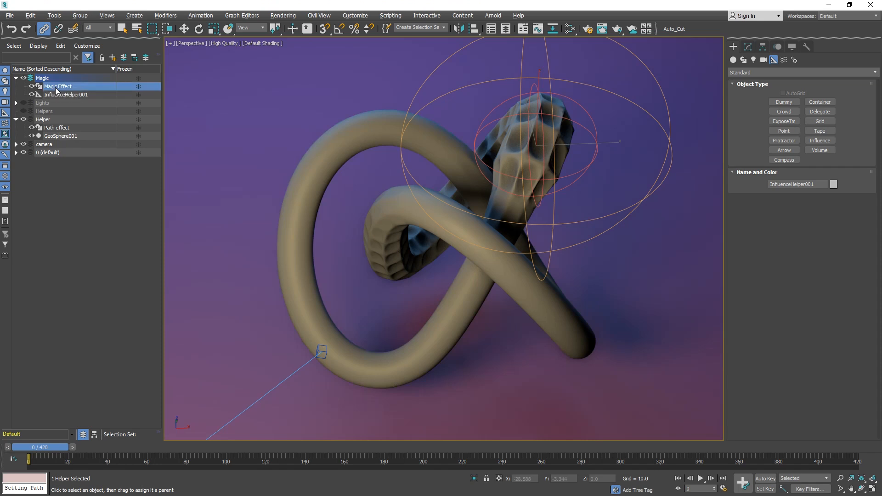
pyautogui.click(748, 46)
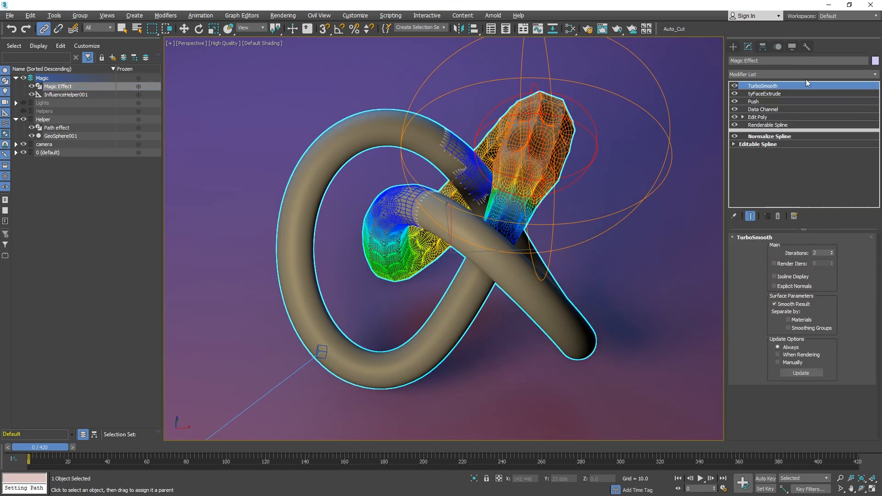
pyautogui.click(763, 126)
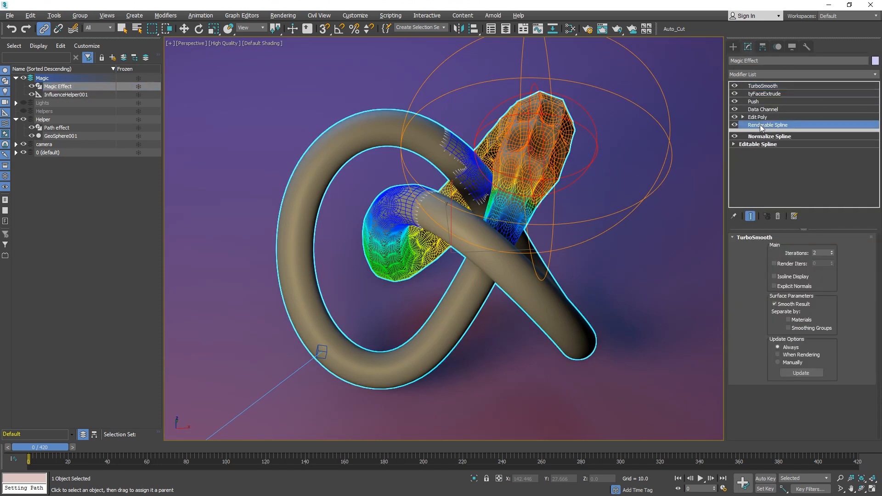
pyautogui.click(875, 74)
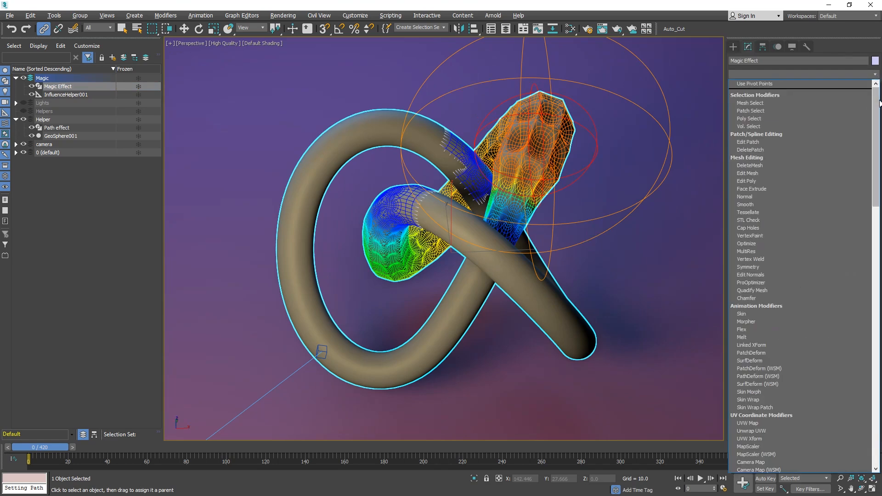
pyautogui.moveTo(877, 95); pyautogui.dragTo(876, 339)
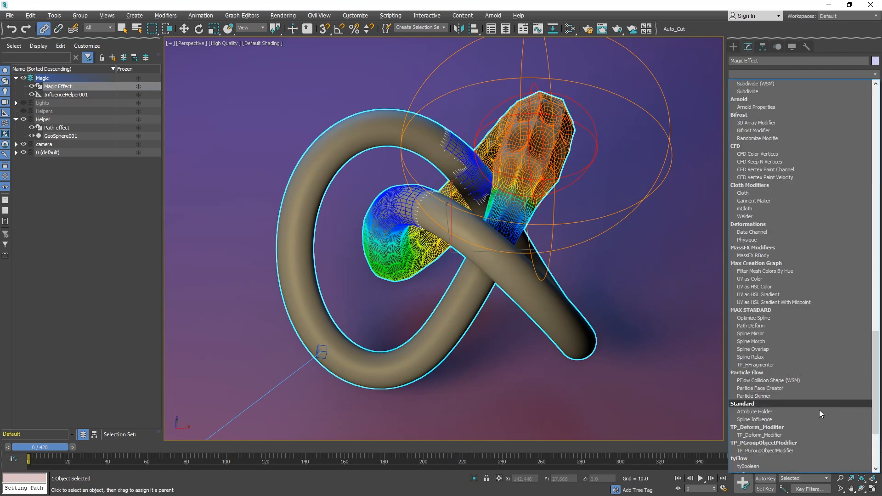
pyautogui.click(806, 419)
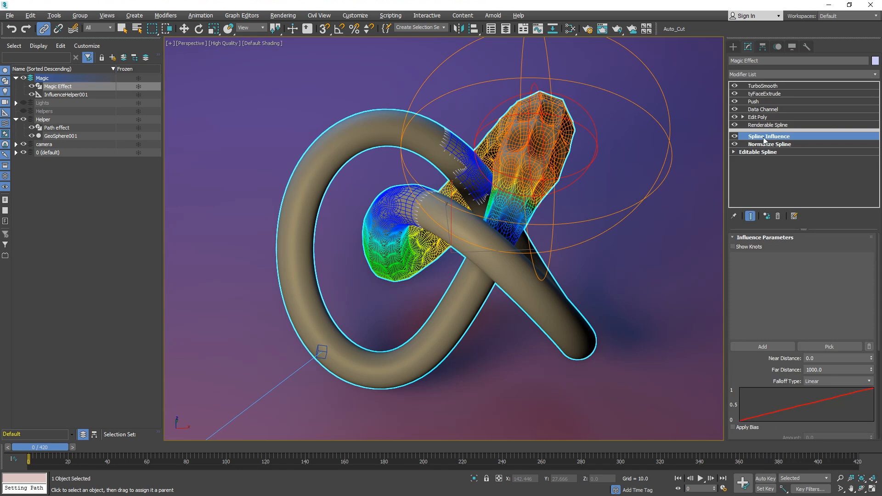
pyautogui.moveTo(764, 138); pyautogui.dragTo(761, 133)
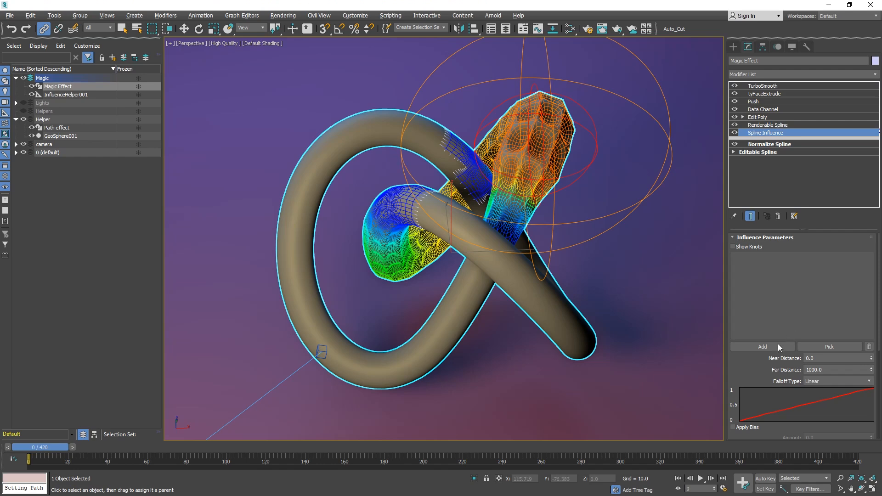
# Enable Show Knots and add InfluenceHelper001 to the Spline Influence list.
pyautogui.click(732, 247)
pyautogui.click(750, 215)
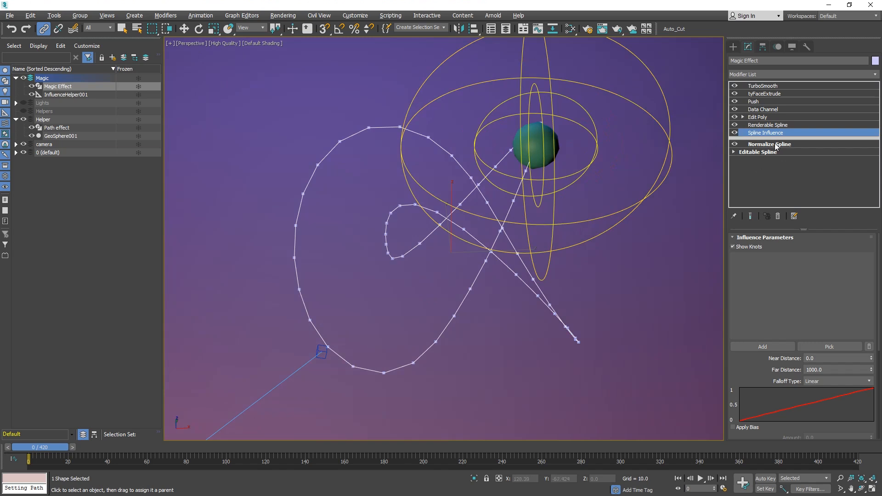
pyautogui.click(765, 350)
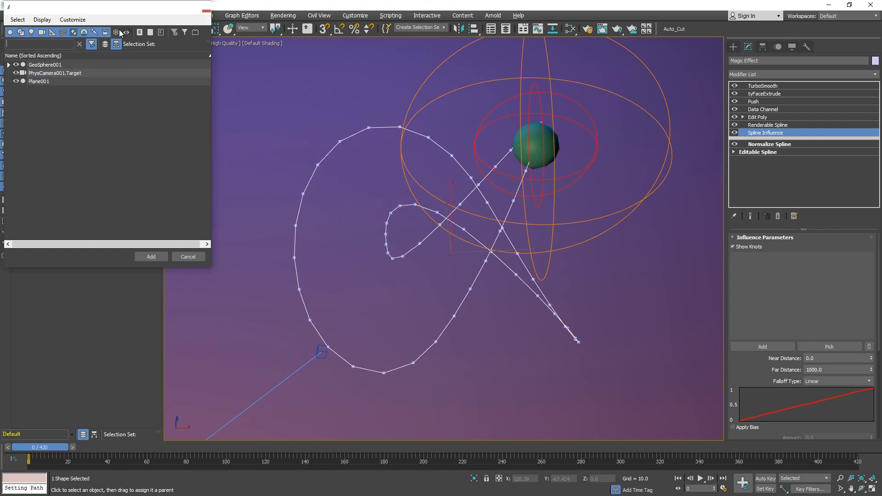
pyautogui.click(177, 210)
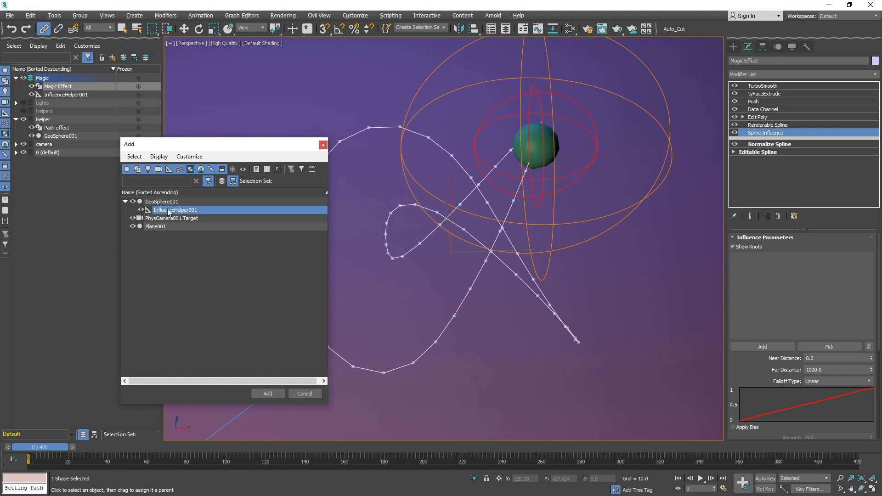
pyautogui.click(269, 393)
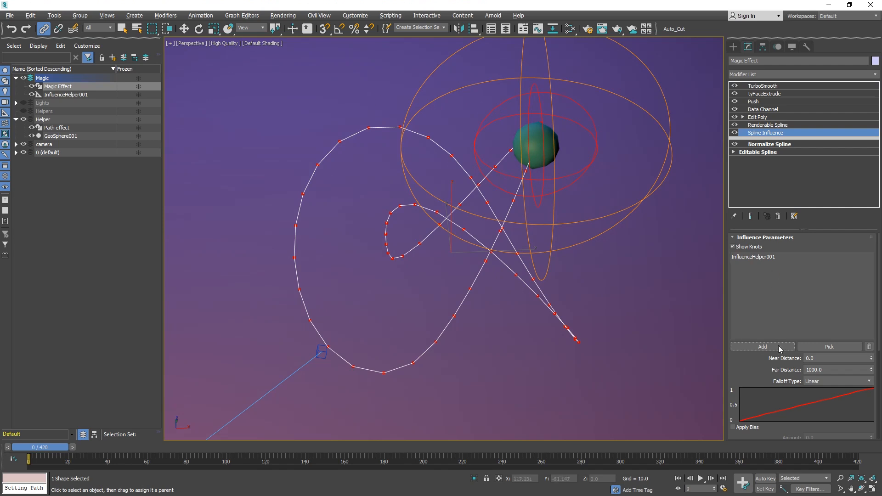
# Set the Spline Influence Far Distance to 1.0.
pyautogui.scroll(-3, 741, 373)
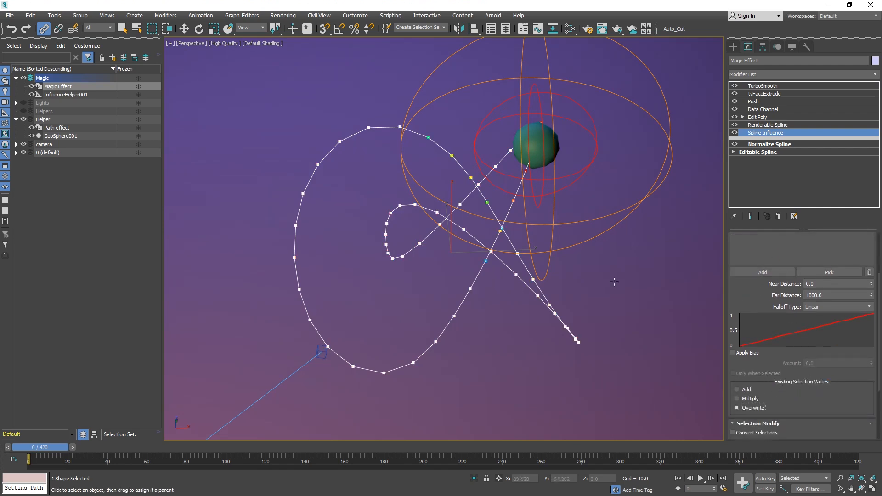
pyautogui.moveTo(747, 295); pyautogui.dragTo(732, 357)
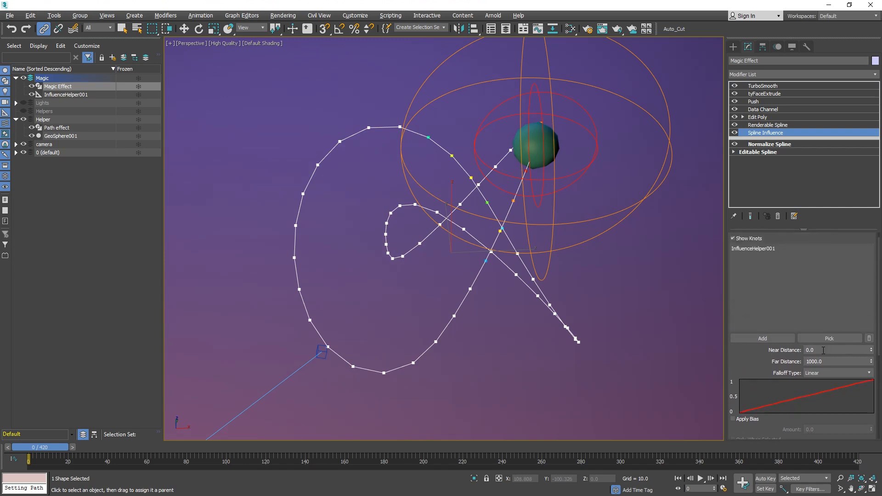
pyautogui.click(835, 362)
pyautogui.write('1')
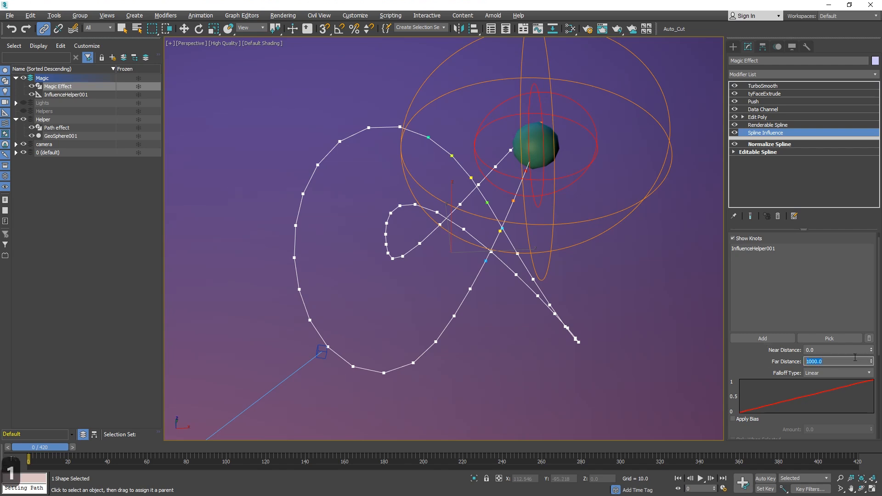
pyautogui.press('Return')
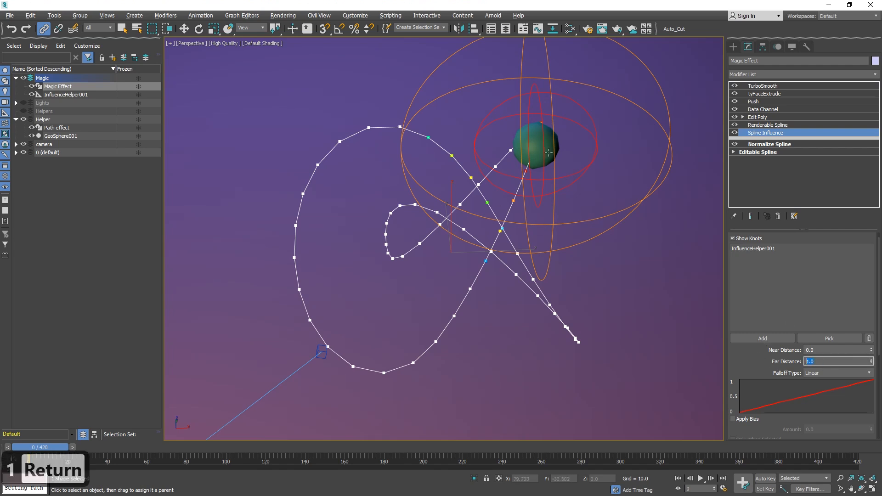
# Add an XForm modifier above Spline Influence in the Magic Effect stack and scale its gizmo up.
pyautogui.click(560, 180)
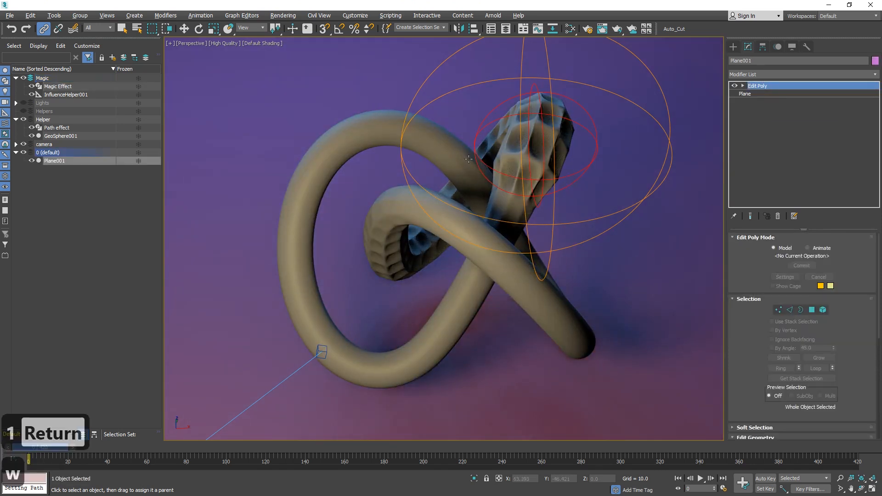
pyautogui.press('w')
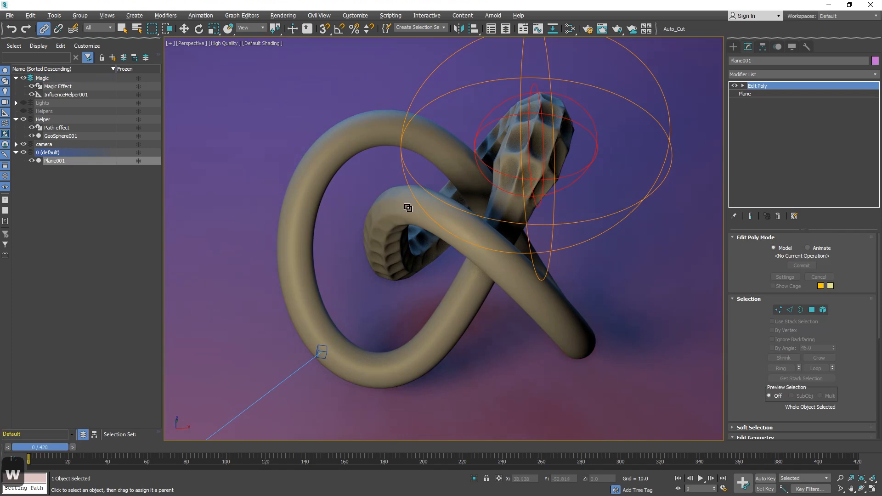
pyautogui.click(409, 207)
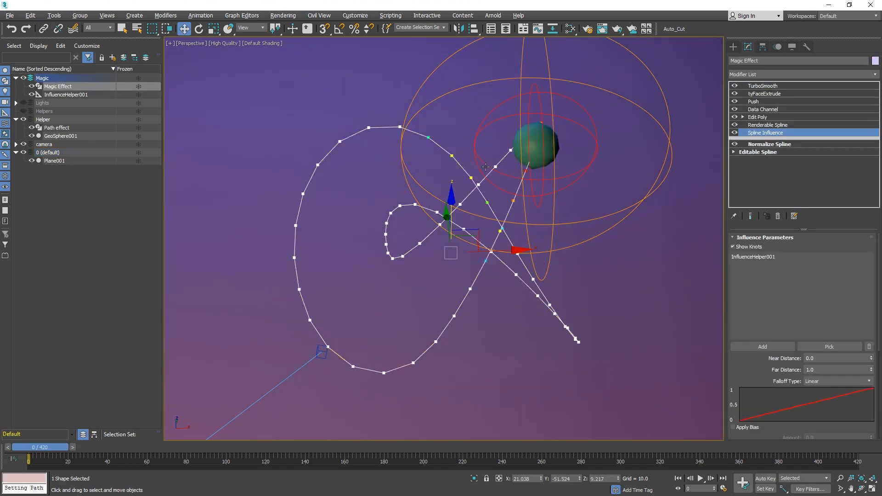
pyautogui.click(875, 74)
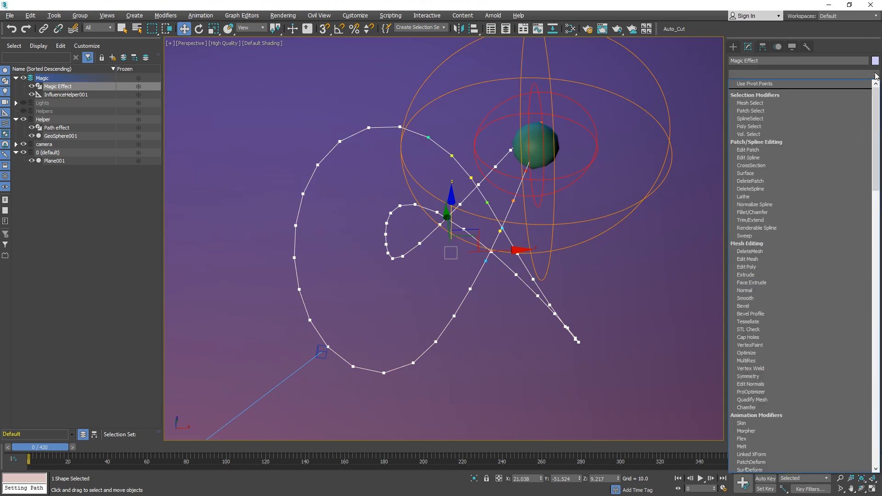
pyautogui.write('xf')
pyautogui.click(795, 86)
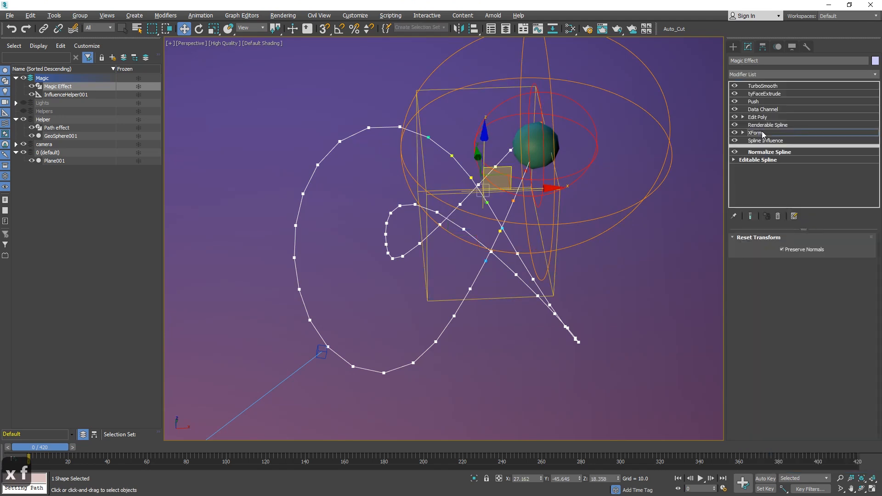
pyautogui.press('r')
pyautogui.moveTo(472, 187); pyautogui.dragTo(519, 166)
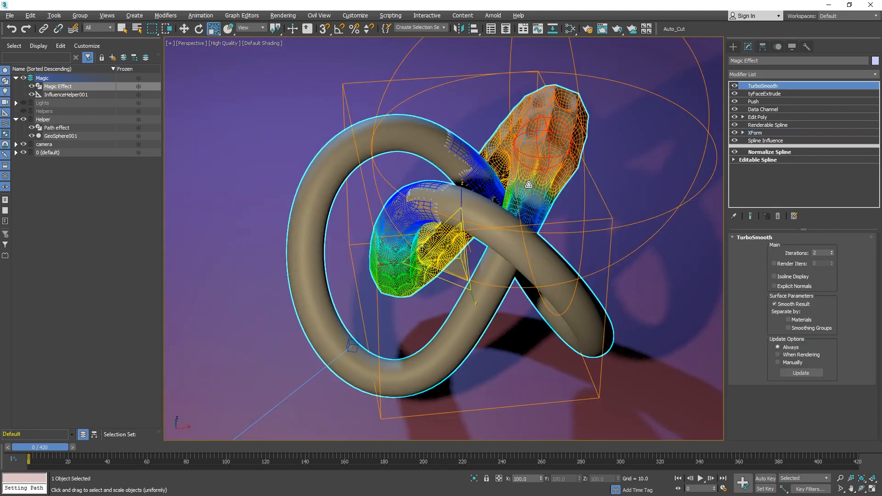
# Add a Flex modifier above Edit Poly in the Magic Effect stack.
pyautogui.click(700, 478)
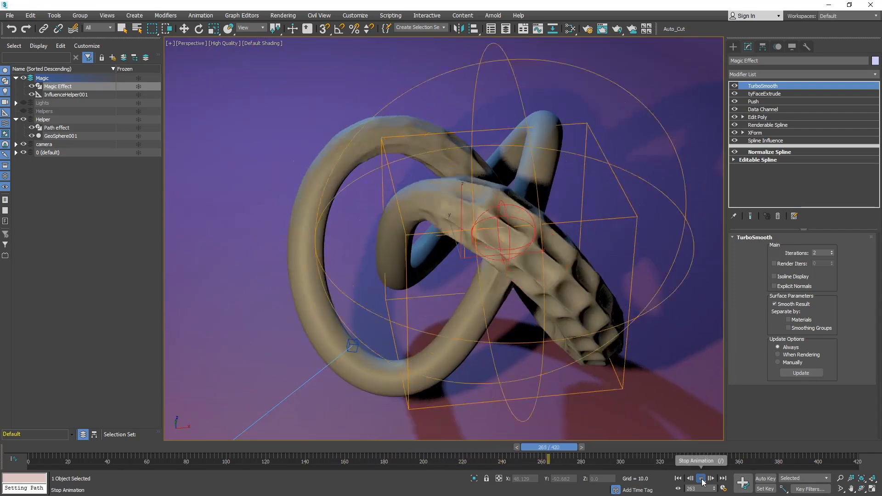
pyautogui.click(701, 479)
pyautogui.press('r')
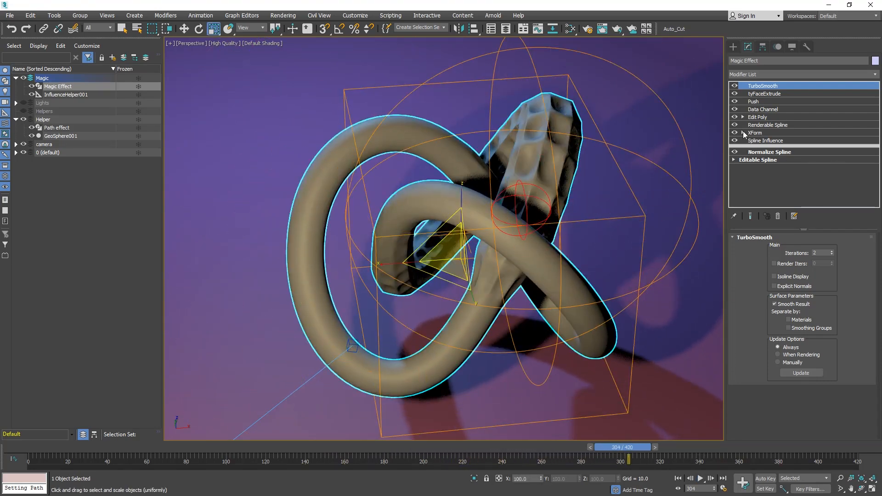
pyautogui.click(760, 133)
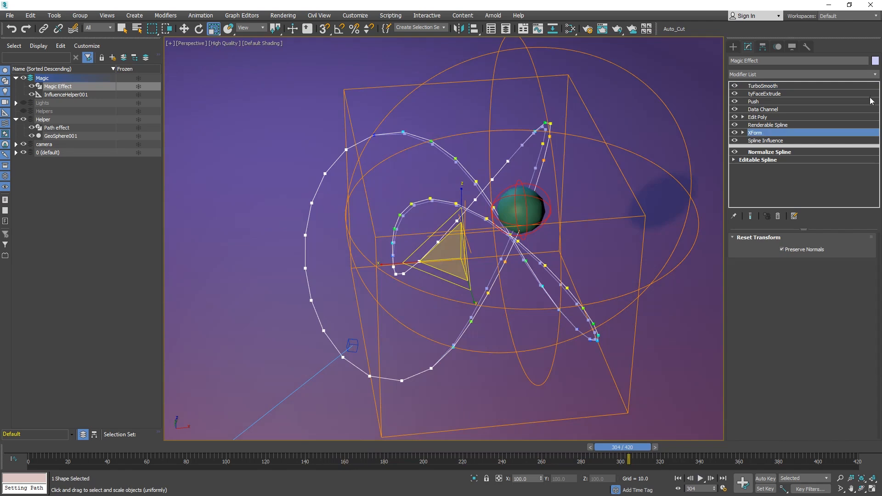
pyautogui.click(776, 126)
pyautogui.click(758, 120)
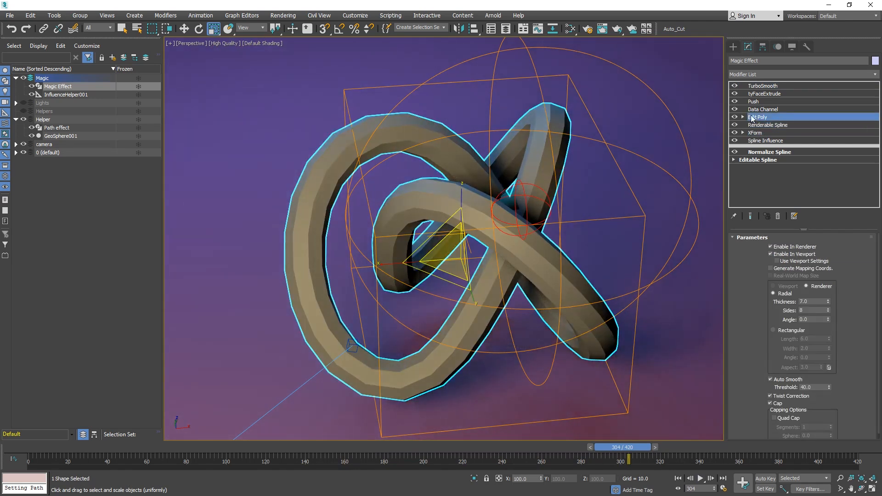
pyautogui.click(878, 74)
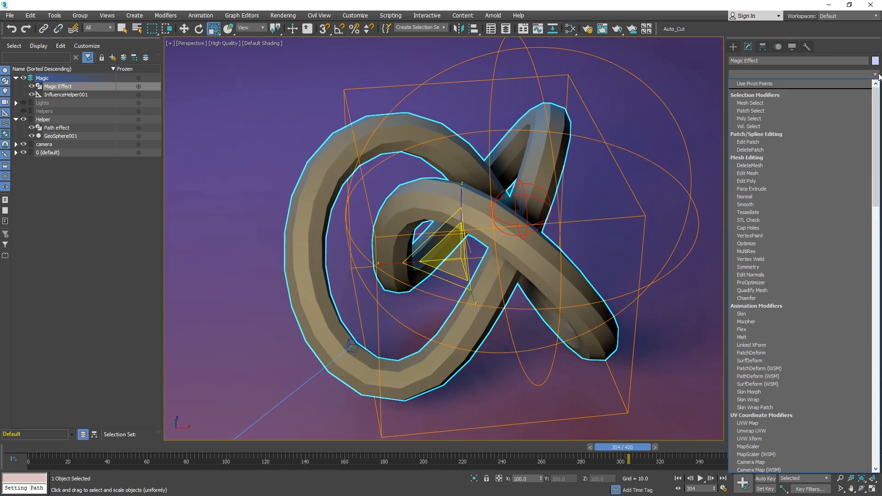
pyautogui.write('flex')
pyautogui.press('Return')
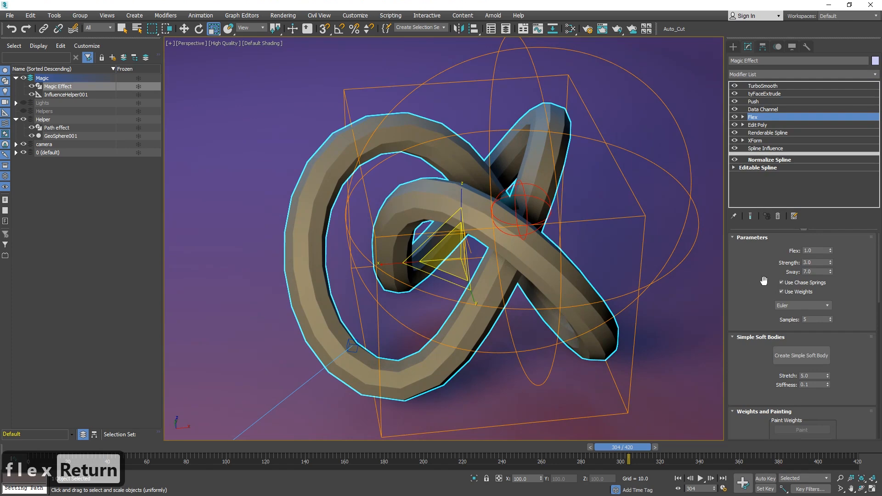
# Raise the Flex modifier's Flex value to 4.8.
pyautogui.moveTo(823, 251); pyautogui.dragTo(765, 253)
pyautogui.moveTo(68, 449); pyautogui.dragTo(99, 447)
pyautogui.press('r')
pyautogui.moveTo(830, 250); pyautogui.dragTo(831, 231)
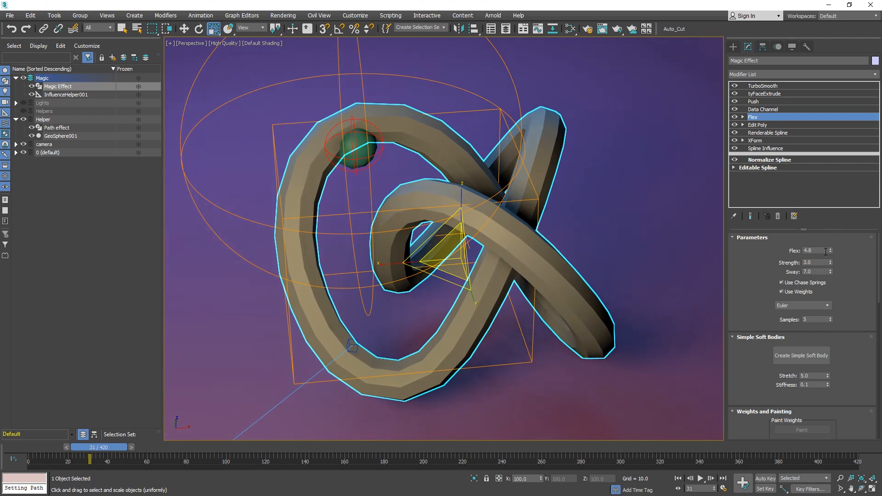
# Set the Flex modifier's Strength to 1.0 and Sway to 1.0.
pyautogui.moveTo(821, 261); pyautogui.dragTo(790, 265)
pyautogui.write('1')
pyautogui.press('Return')
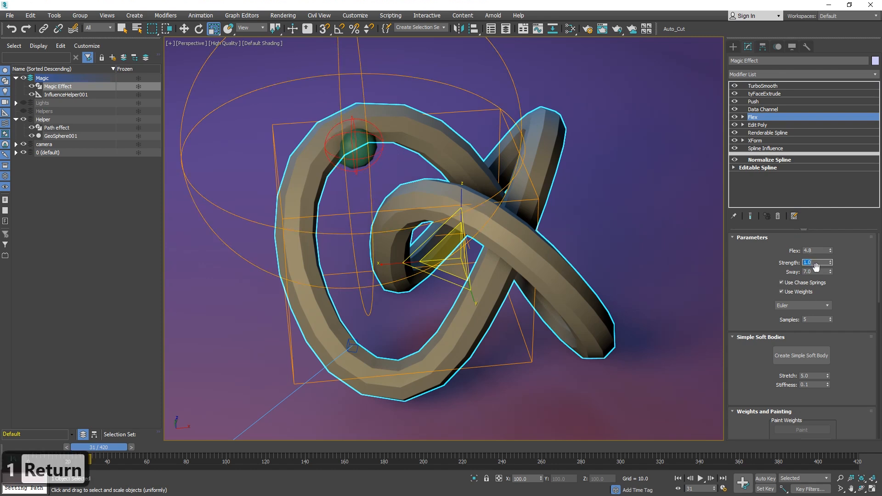
pyautogui.press('Tab')
pyautogui.write('1')
pyautogui.press('Return')
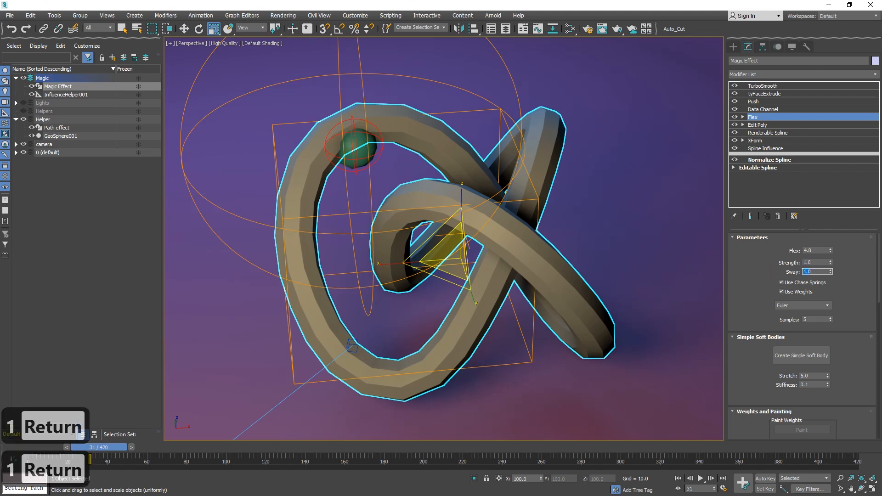
# Play back the animation from the start to check the flex motion.
pyautogui.moveTo(109, 453); pyautogui.dragTo(65, 452)
pyautogui.click(700, 479)
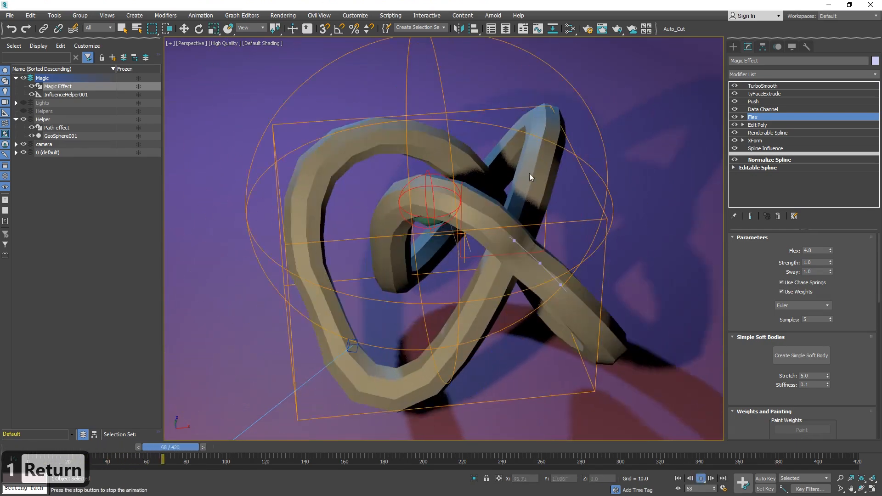
pyautogui.click(700, 479)
pyautogui.click(677, 478)
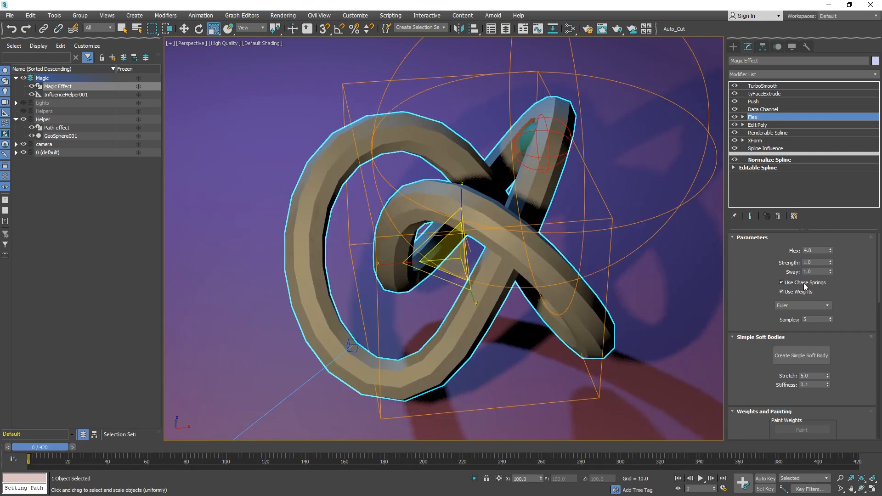
# Set the Flex value to 2.0 and Sway to 2.0.
pyautogui.doubleClick(817, 250)
pyautogui.write('2')
pyautogui.press('Return')
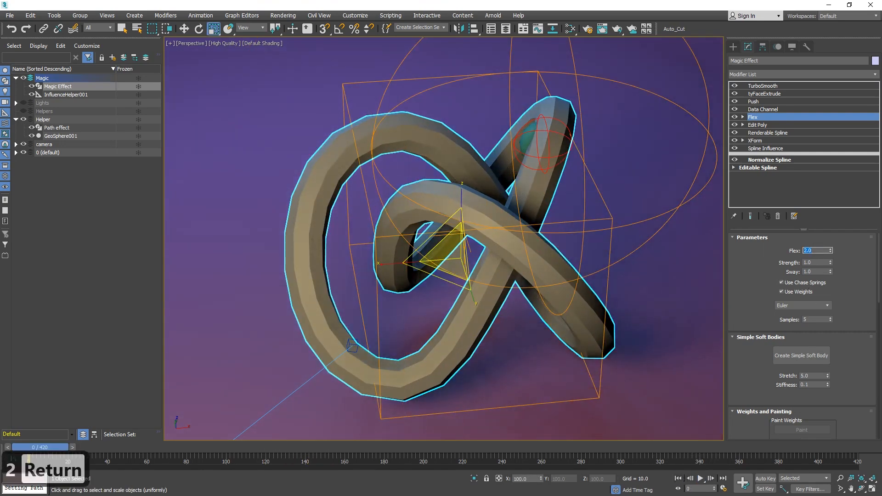
pyautogui.doubleClick(816, 271)
pyautogui.write('2')
pyautogui.press('Return')
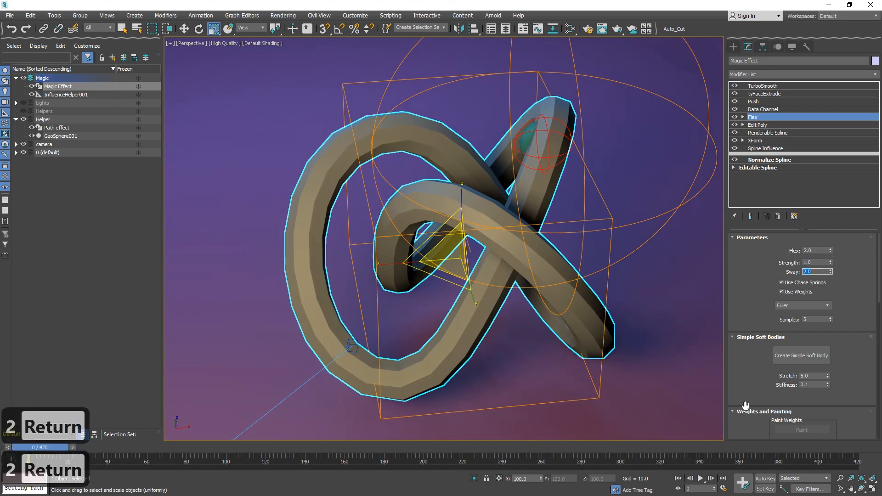
# Set the Flex value to 1.0 and Sway to 3.0, previewing the animation playback.
pyautogui.click(705, 478)
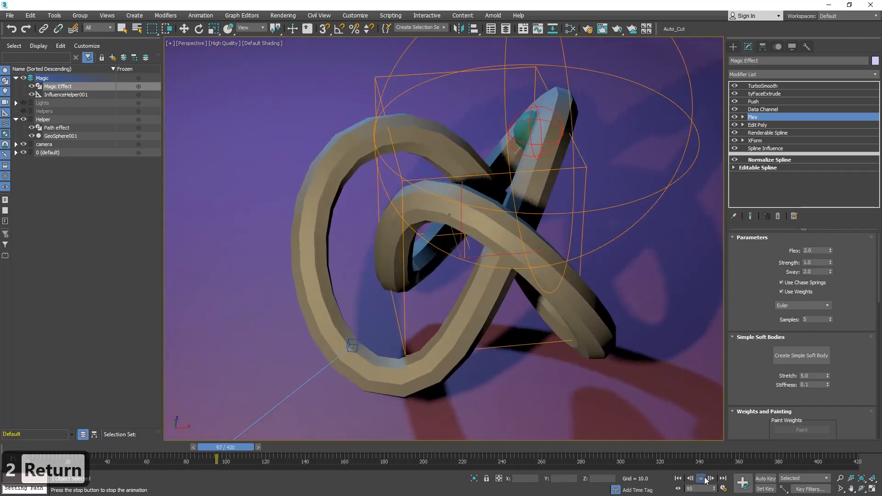
pyautogui.click(705, 479)
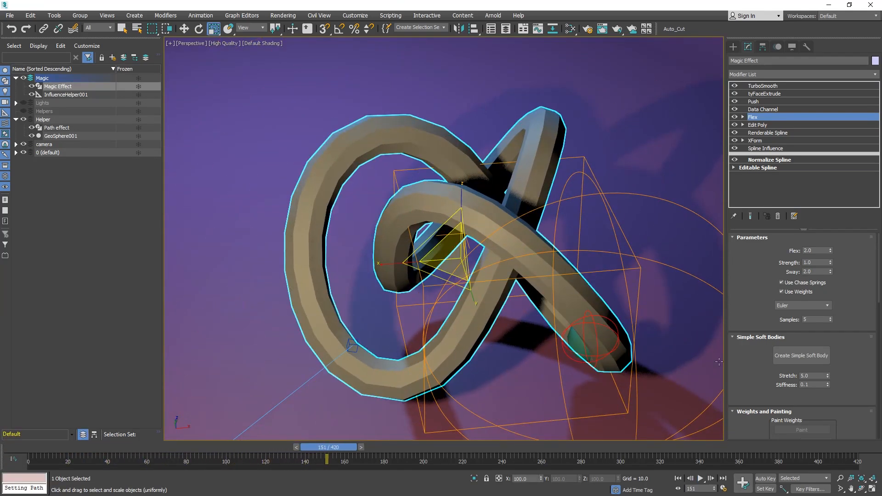
pyautogui.doubleClick(807, 250)
pyautogui.write('1')
pyautogui.press('Return')
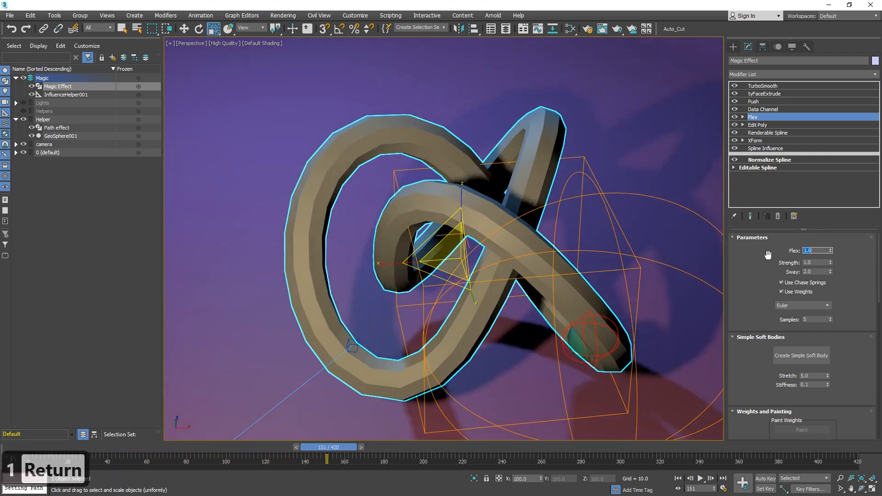
pyautogui.click(820, 263)
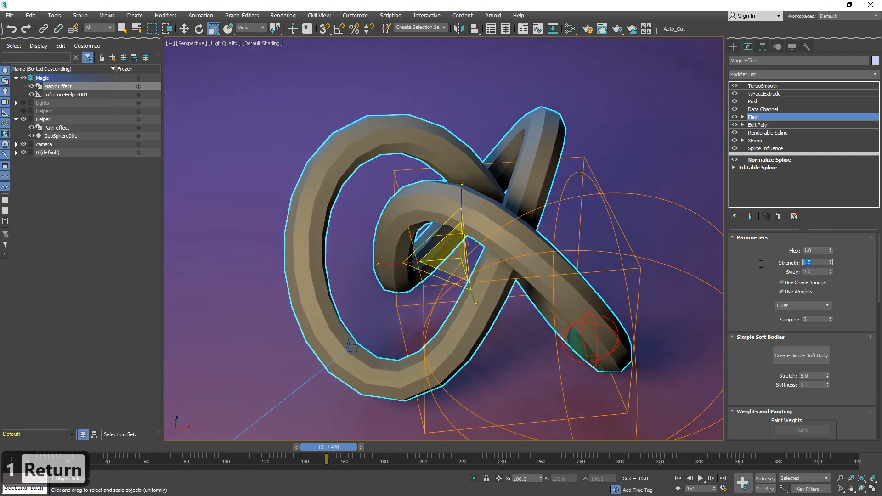
pyautogui.click(818, 272)
pyautogui.write('3')
pyautogui.press('Return')
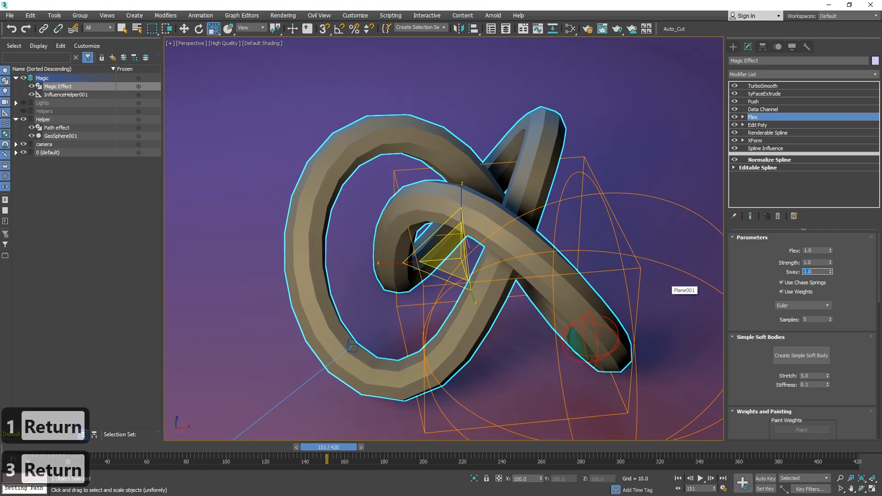
pyautogui.click(701, 478)
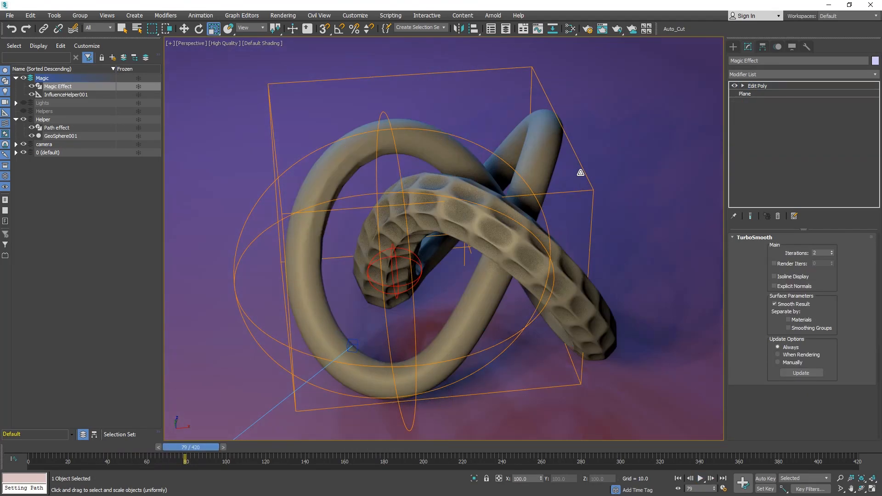
# Move InfluenceHelper001 into the Helper layer and hide that layer.
pyautogui.click(580, 173)
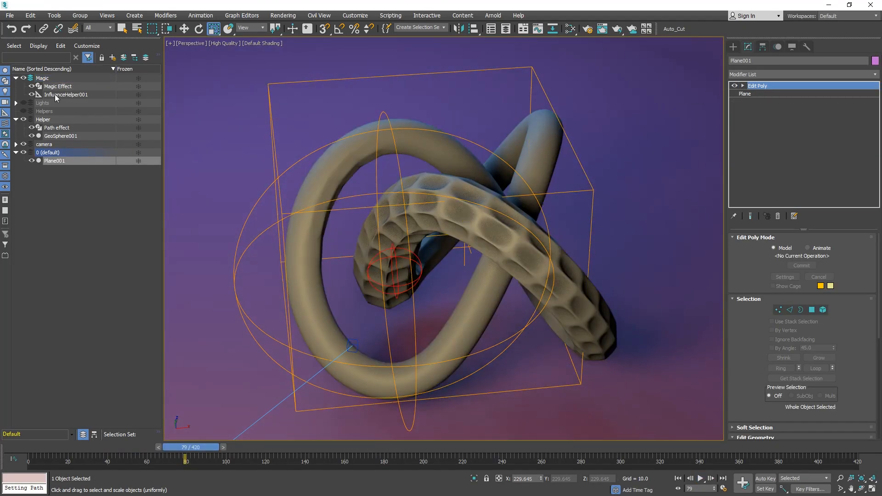
pyautogui.moveTo(54, 94); pyautogui.dragTo(43, 121)
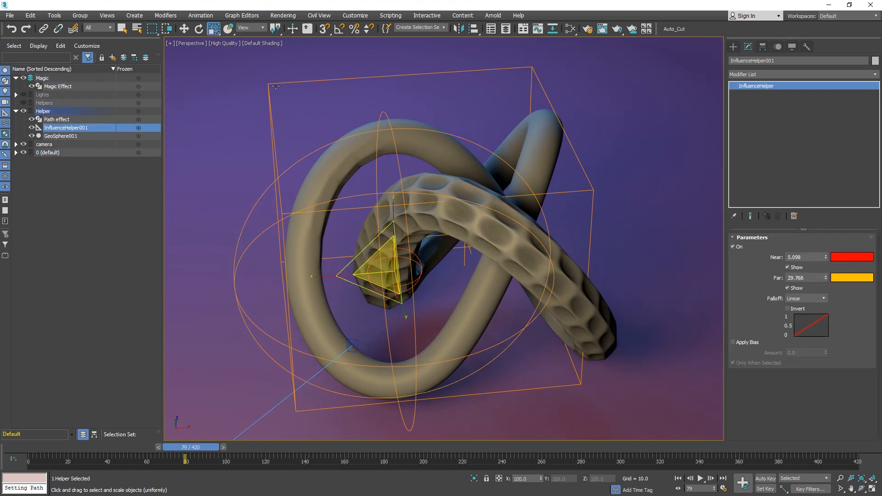
pyautogui.click(23, 110)
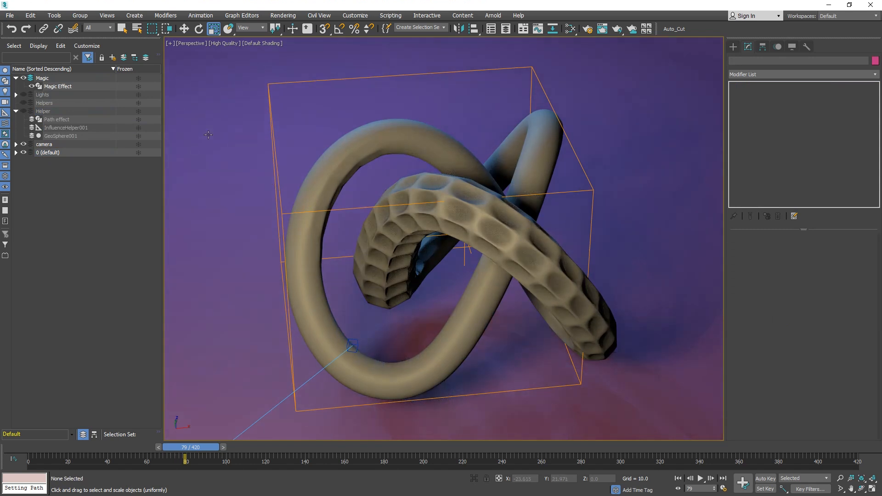
pyautogui.click(208, 134)
# Play the animation to review the effect and reselect the Magic Effect object.
pyautogui.click(700, 478)
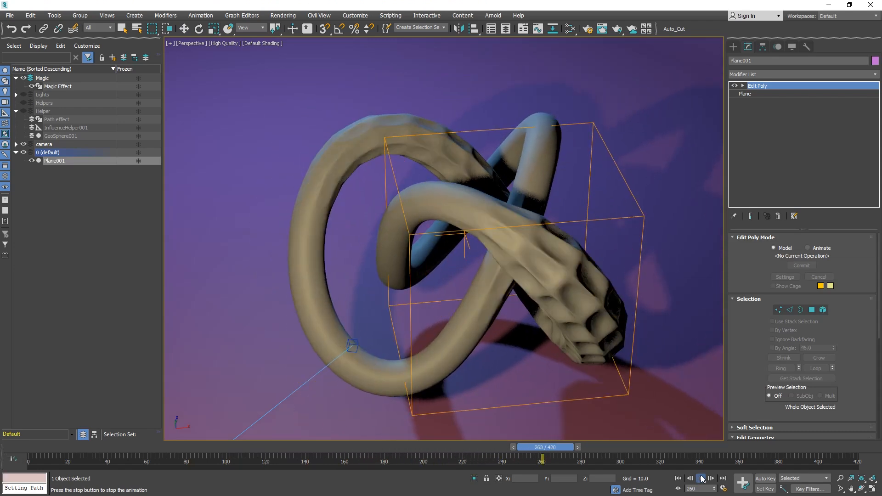
pyautogui.click(701, 478)
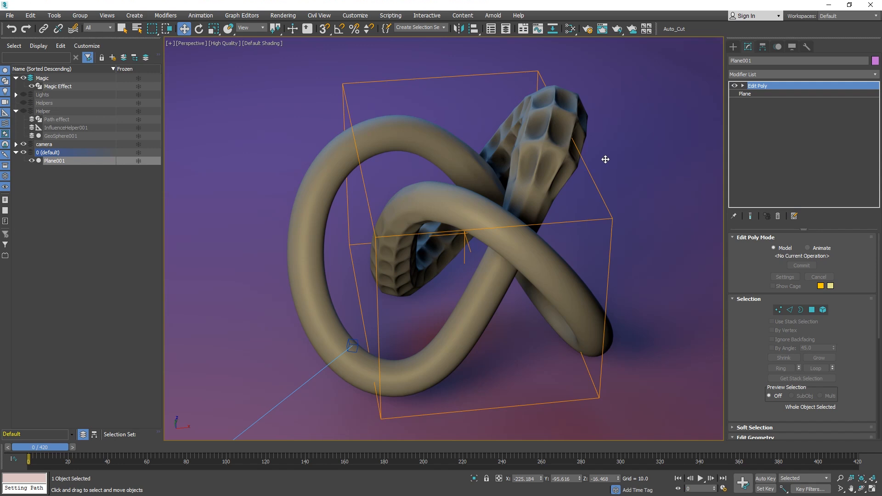
pyautogui.press('w')
pyautogui.click(539, 161)
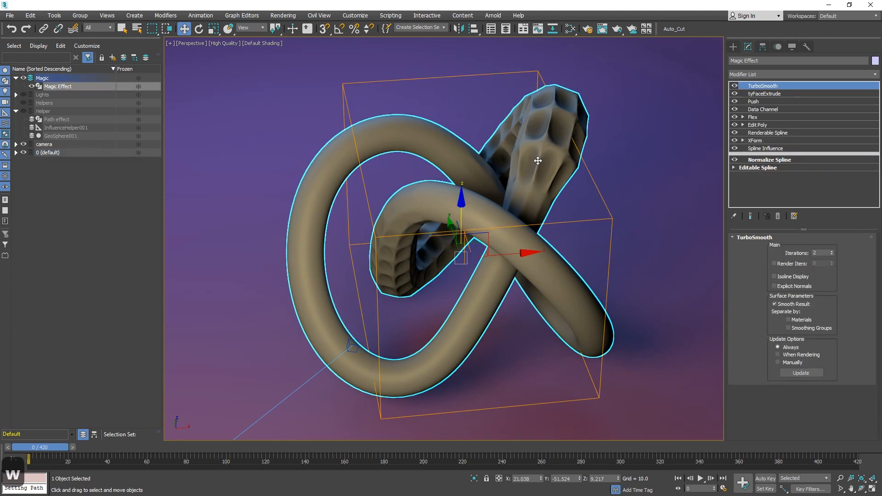
# Inspect the Magic Effect modifier stack and add a Data Channel modifier above tyFaceExtrude.
pyautogui.click(787, 108)
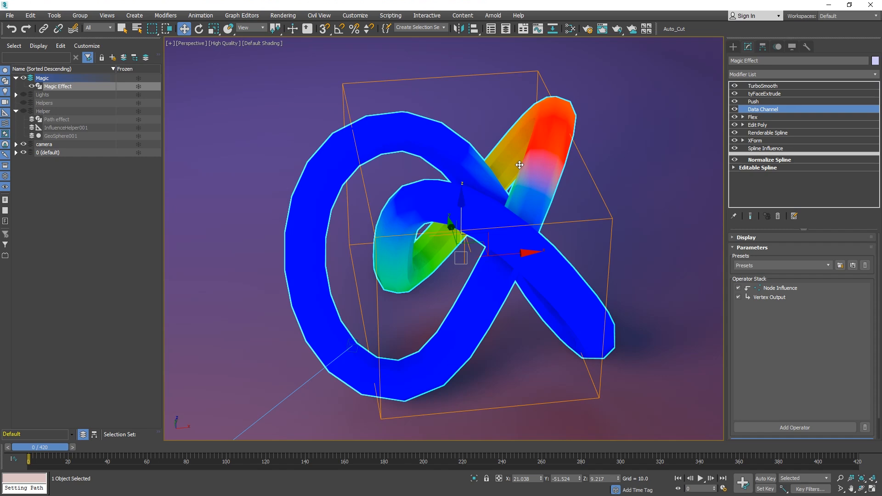
pyautogui.click(758, 101)
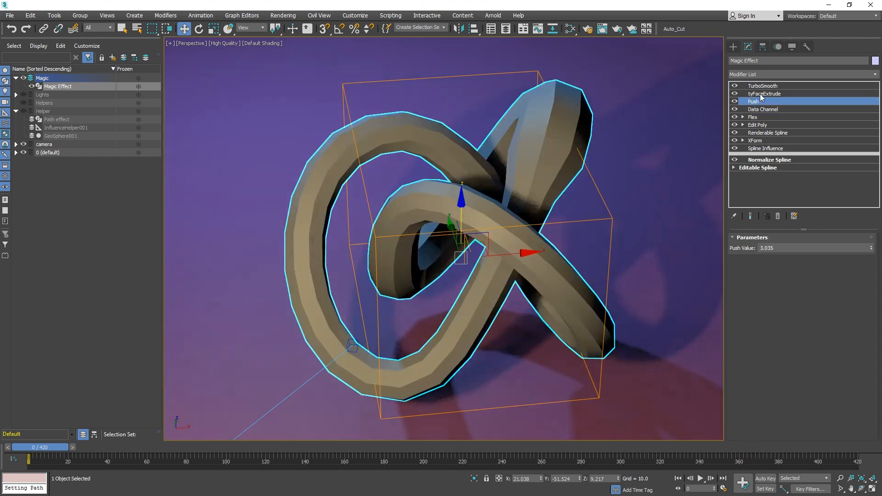
pyautogui.click(762, 93)
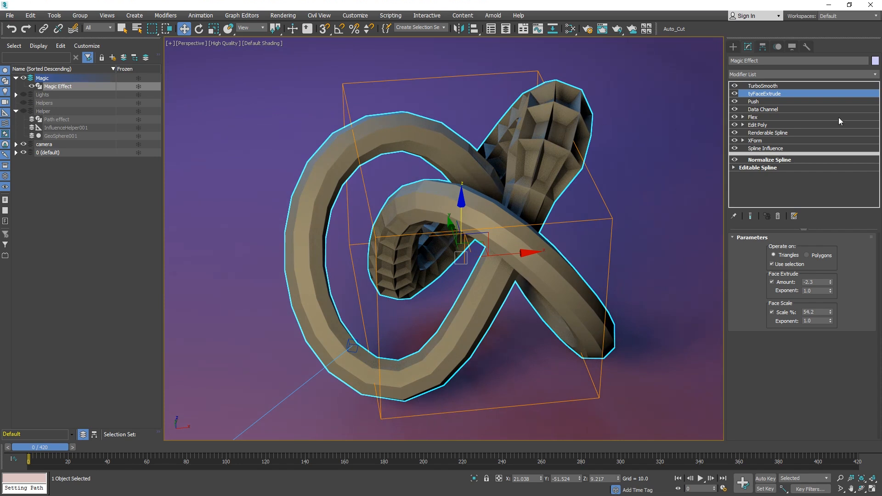
pyautogui.click(876, 75)
pyautogui.write('dat')
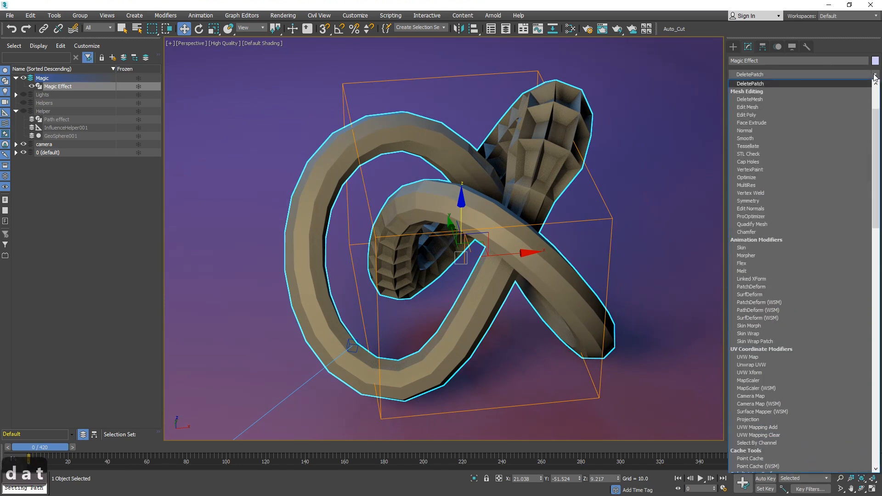
pyautogui.write('d')
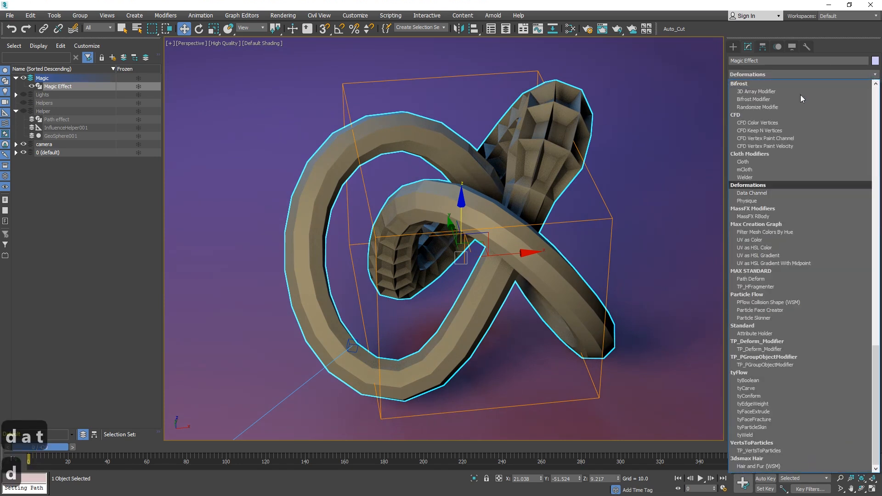
pyautogui.click(762, 192)
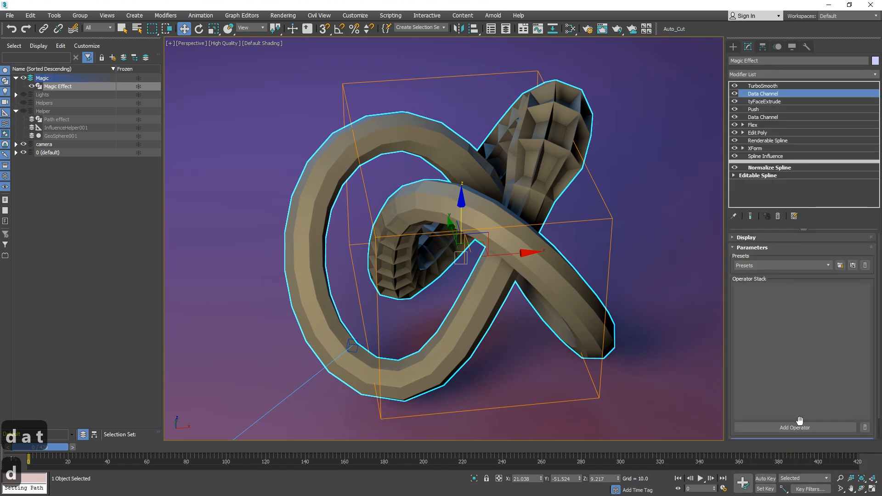
# Load the Edge Wear Mask preset into the new Data Channel modifier.
pyautogui.click(799, 425)
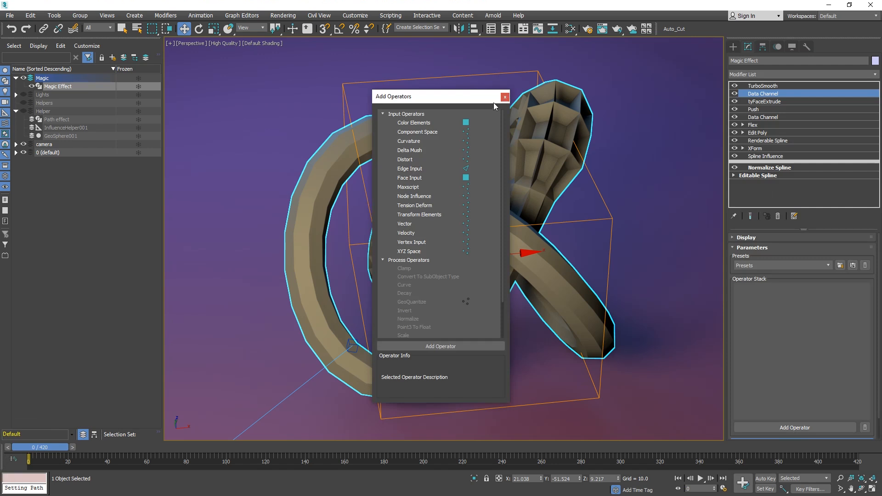
pyautogui.click(505, 97)
pyautogui.click(756, 265)
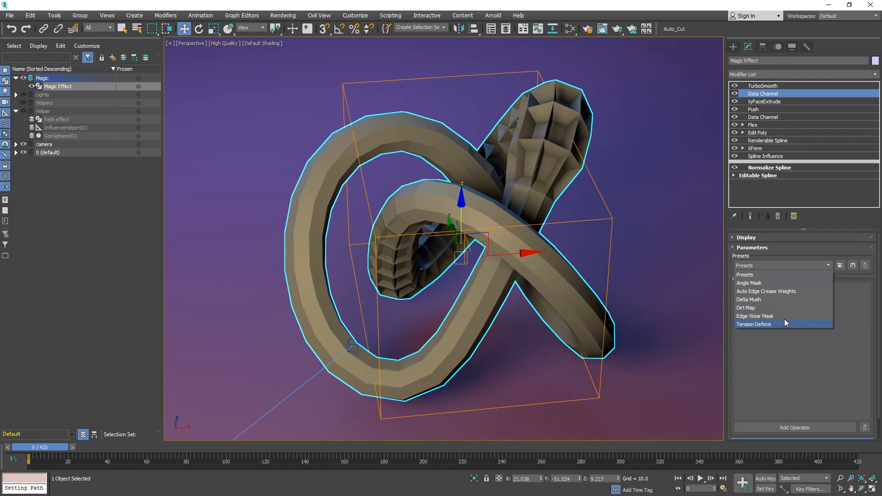
pyautogui.click(756, 292)
pyautogui.click(828, 265)
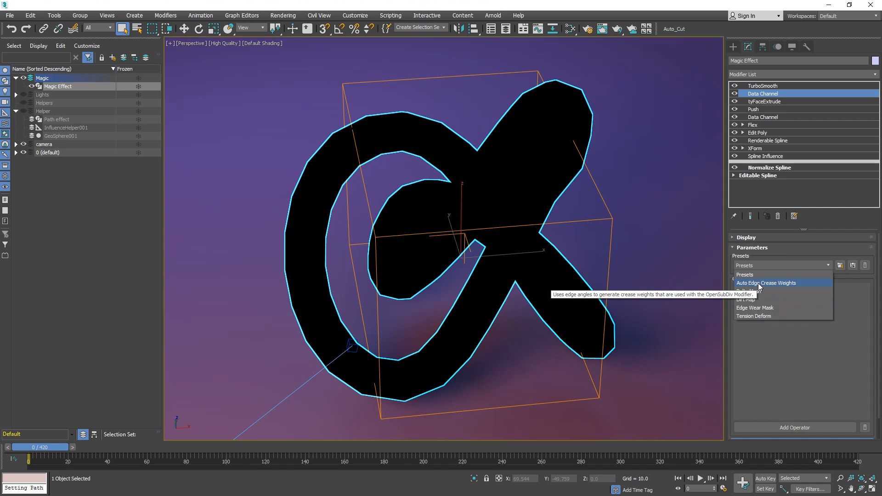
pyautogui.click(776, 307)
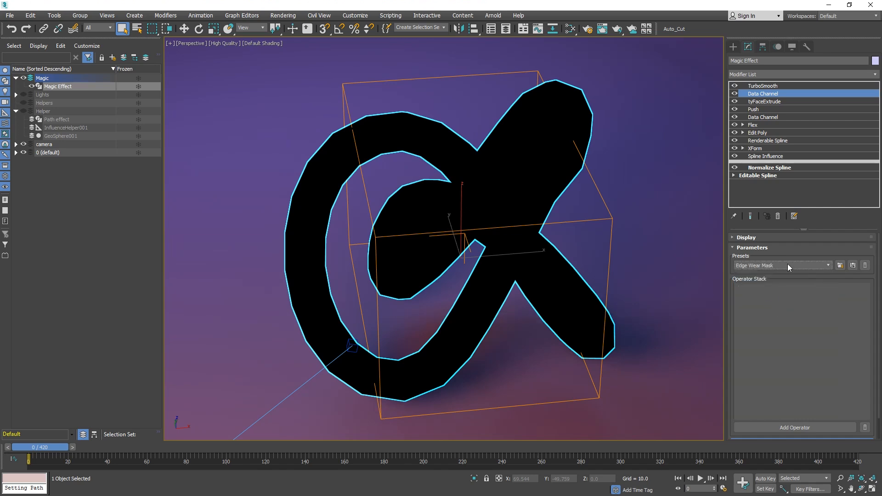
pyautogui.click(838, 266)
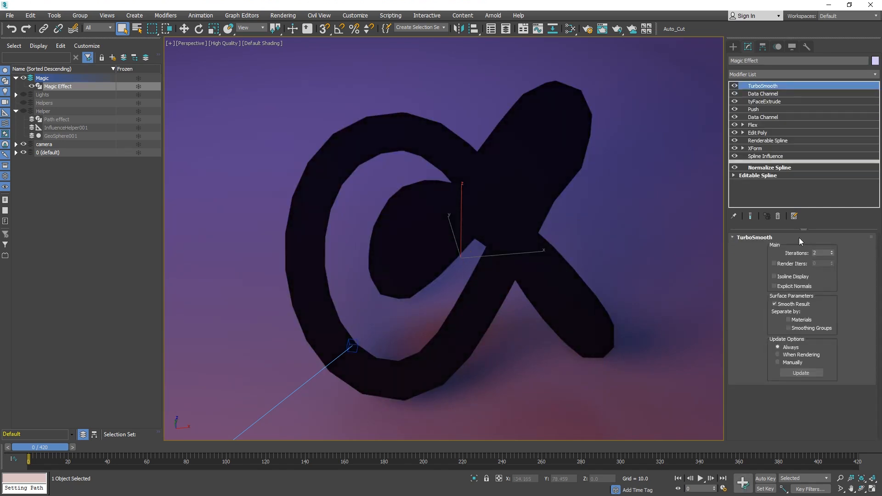
pyautogui.click(764, 94)
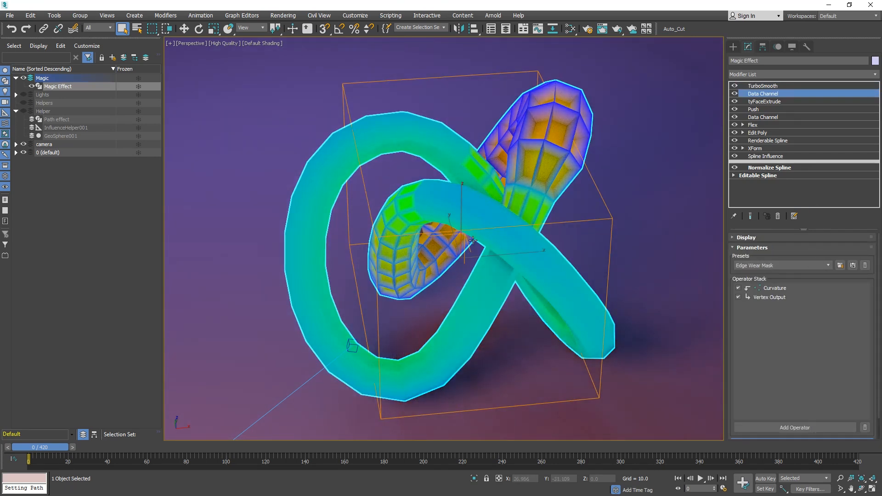
# Set the Curvature operator's Scale Value to 3.0.
pyautogui.click(774, 288)
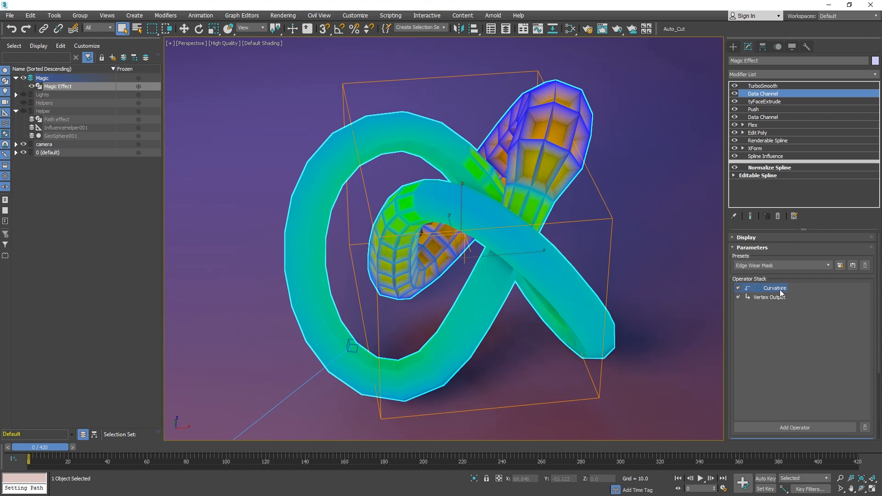
pyautogui.click(774, 298)
pyautogui.click(775, 288)
pyautogui.moveTo(782, 428); pyautogui.dragTo(796, 299)
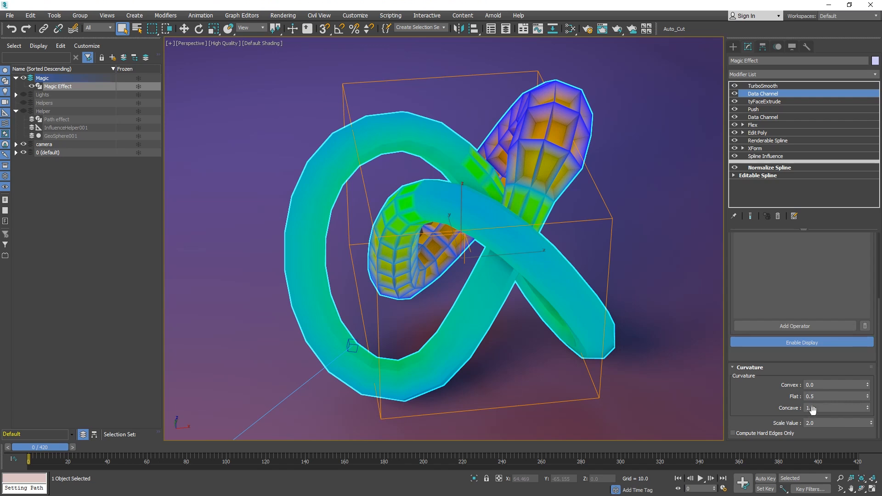
pyautogui.click(825, 425)
pyautogui.write('3')
pyautogui.press('Return')
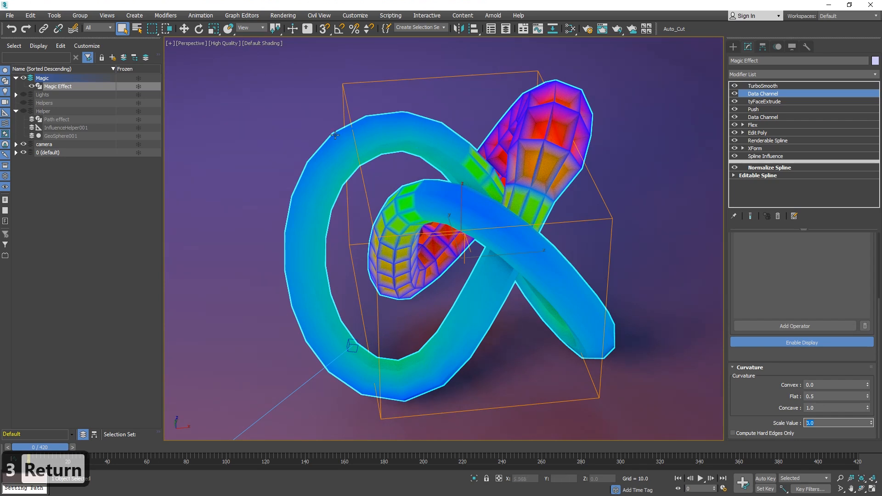
# Name the Vertex Output channel Curvature, then return to the TurboSmooth modifier.
pyautogui.moveTo(750, 399); pyautogui.dragTo(750, 428)
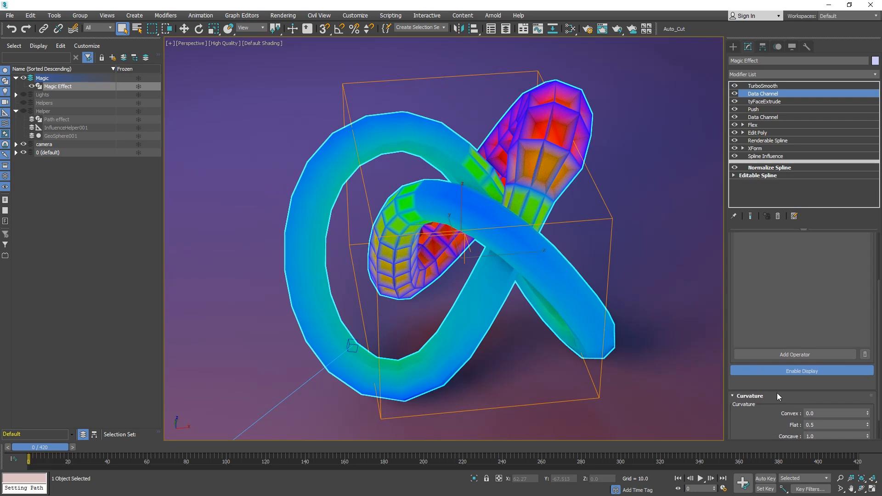
pyautogui.moveTo(775, 394); pyautogui.dragTo(766, 433)
pyautogui.click(769, 269)
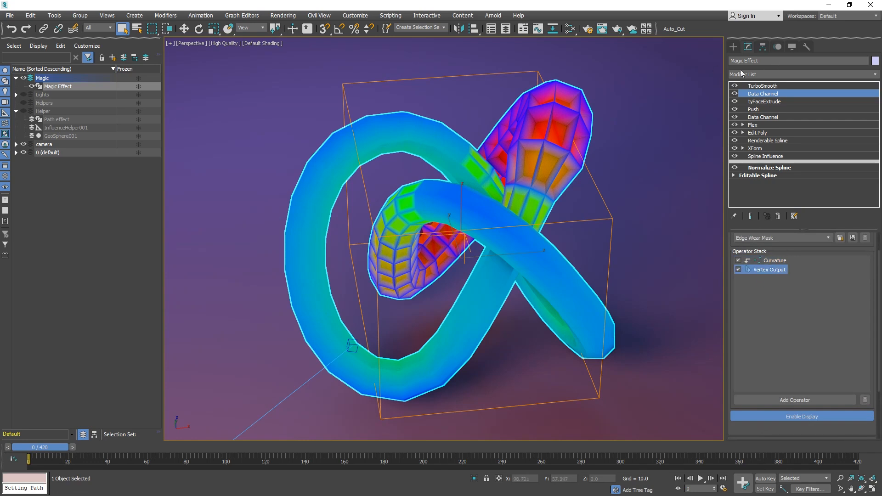
pyautogui.scroll(-3, 780, 425)
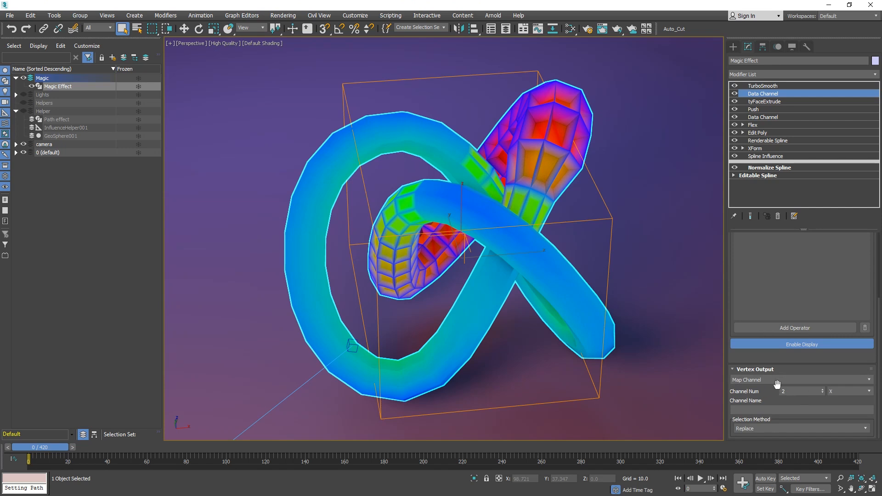
pyautogui.click(759, 412)
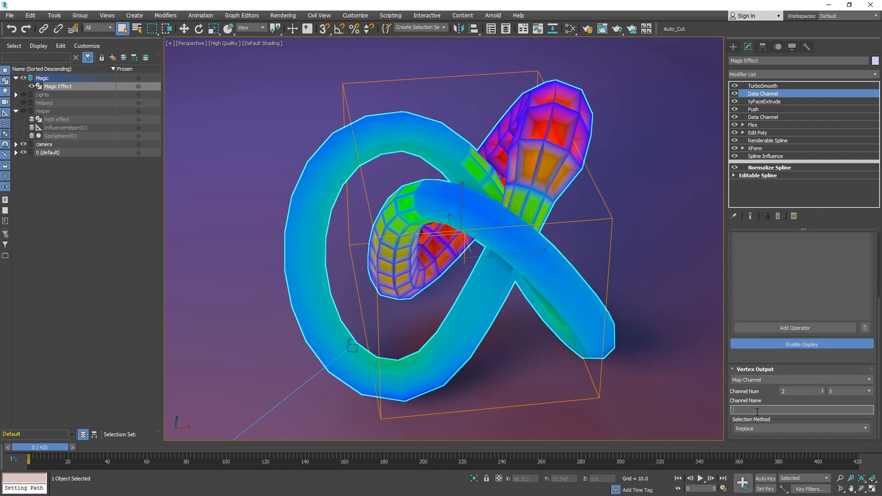
pyautogui.write('Curvature')
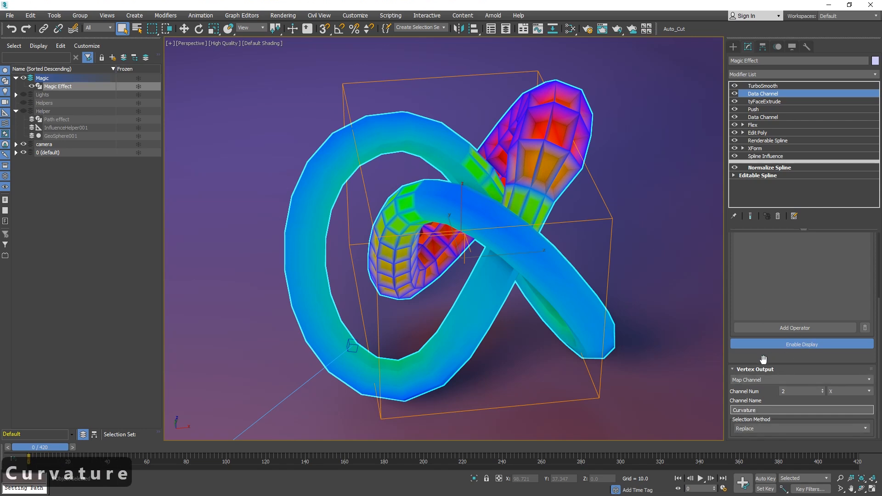
pyautogui.click(853, 393)
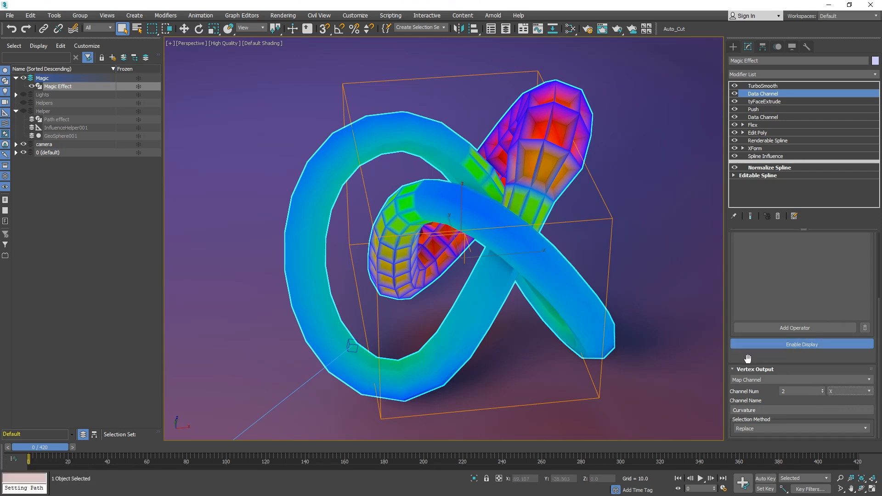
pyautogui.scroll(4, 748, 359)
pyautogui.click(762, 87)
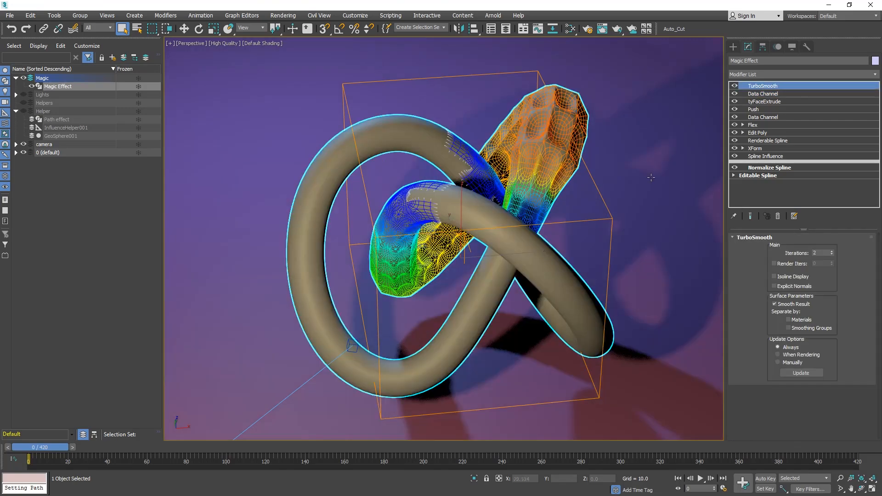
# Open the Slate Material Editor and create a new view named View2.
pyautogui.click(615, 190)
pyautogui.press('m')
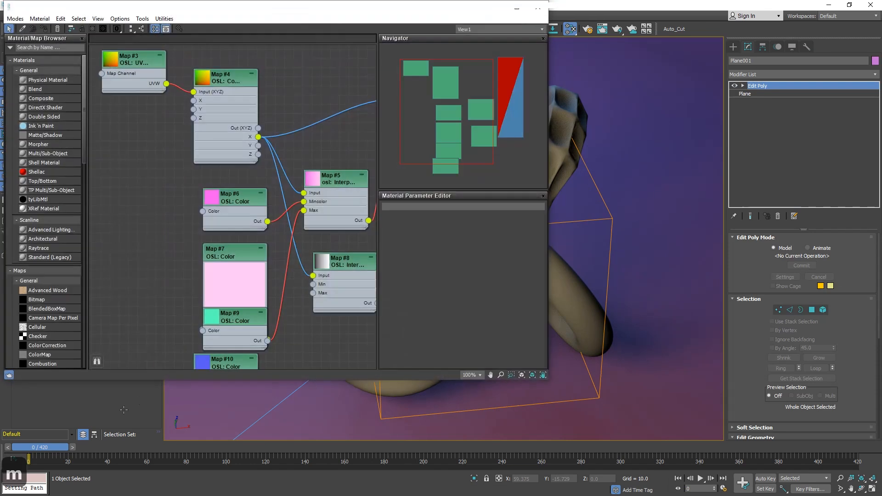
pyautogui.moveTo(324, 81); pyautogui.dragTo(210, 204, button='middle')
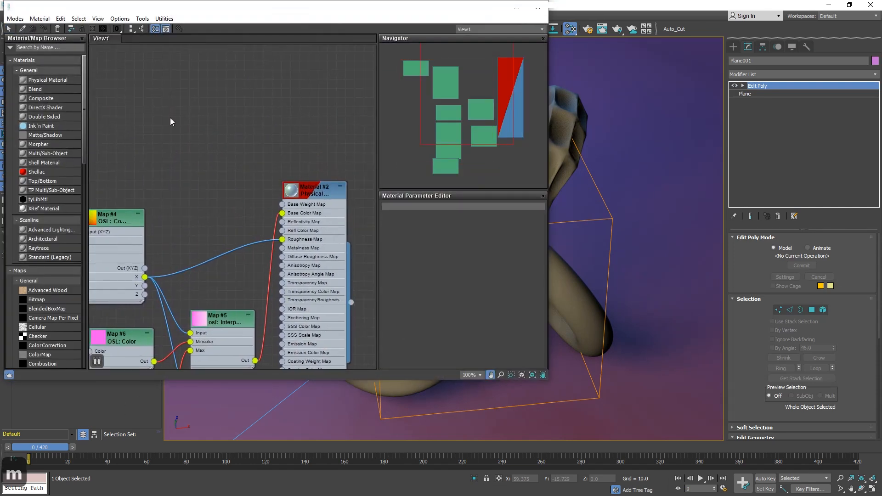
pyautogui.rightClick(136, 34)
pyautogui.click(170, 42)
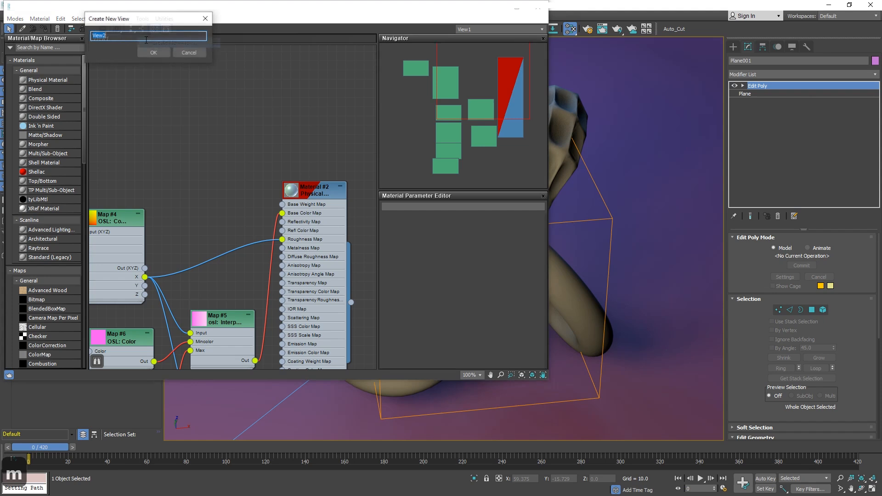
pyautogui.click(150, 52)
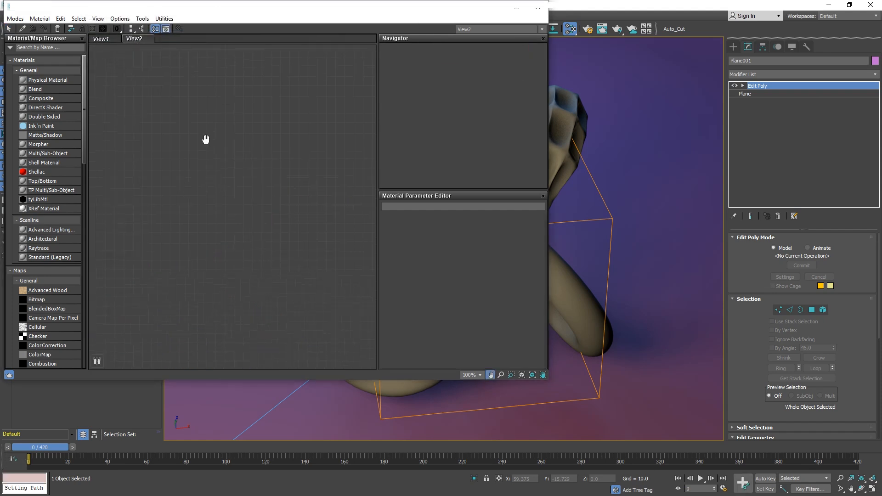
# Create a Physical Material node in View2 and position it.
pyautogui.rightClick(316, 131)
pyautogui.moveTo(357, 146)
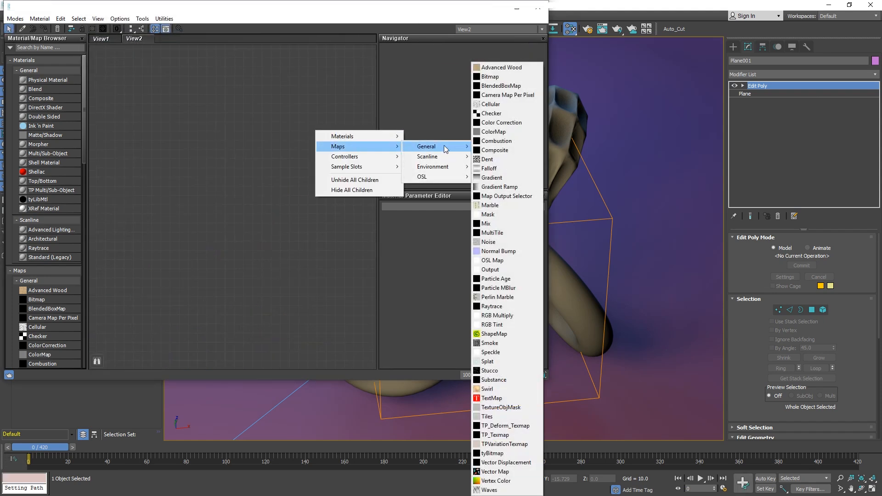
pyautogui.moveTo(371, 134)
pyautogui.moveTo(458, 135)
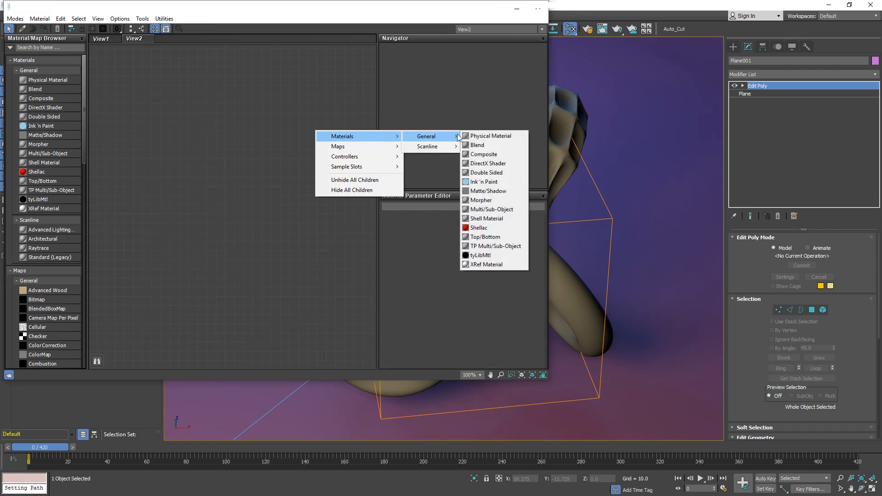
pyautogui.click(488, 136)
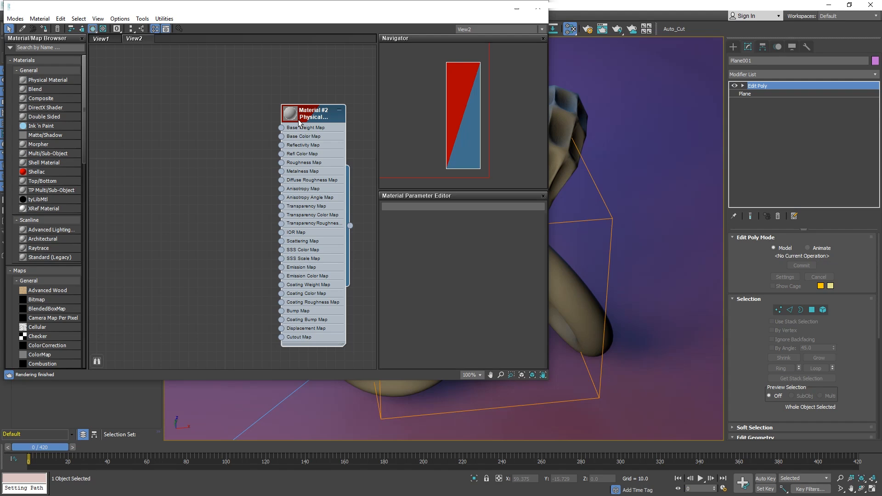
pyautogui.moveTo(299, 122); pyautogui.dragTo(317, 112)
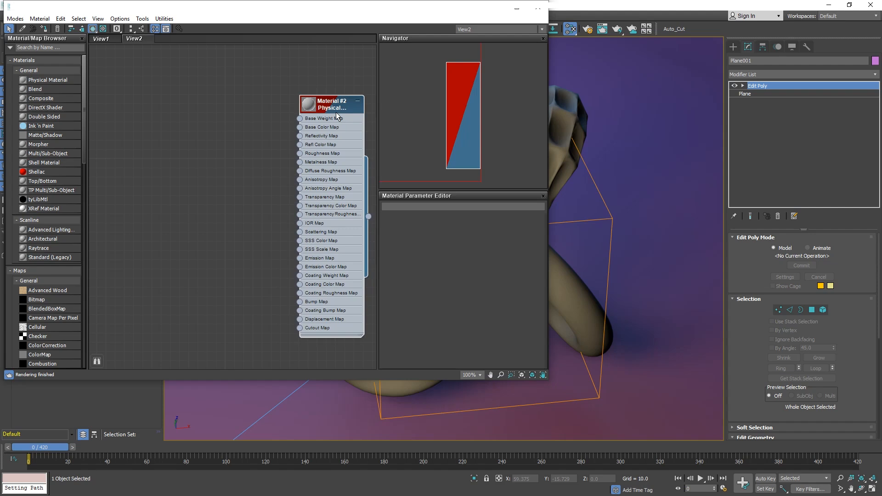
pyautogui.moveTo(335, 100); pyautogui.dragTo(290, 99)
# Assign the Physical Material to the Magic Effect tube.
pyautogui.moveTo(323, 217); pyautogui.dragTo(563, 283)
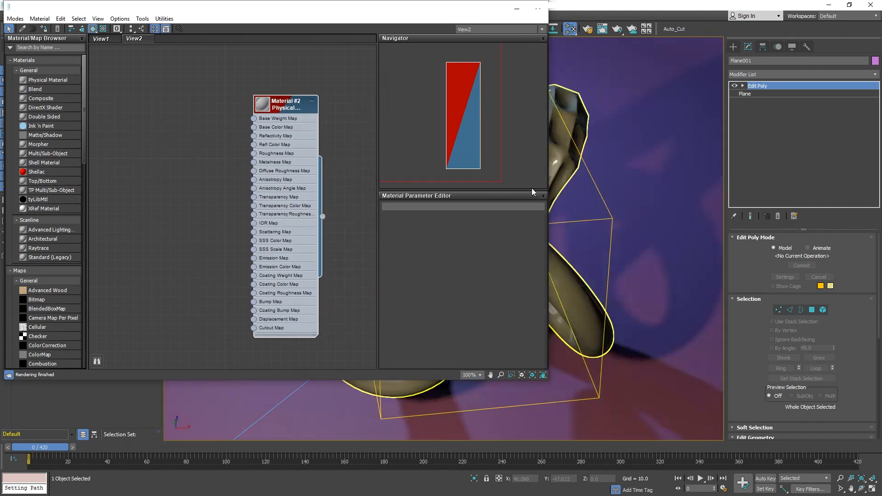
pyautogui.moveTo(459, 20); pyautogui.dragTo(204, 165)
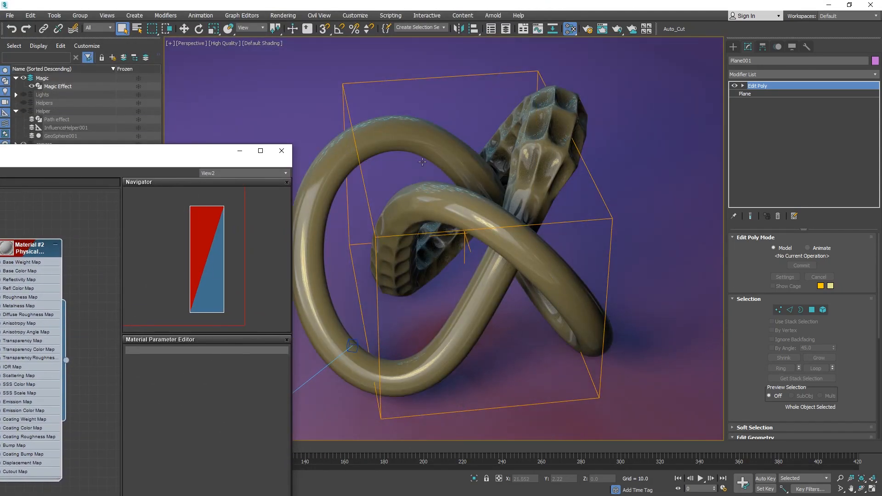
# Review the environment map settings in Environment and Effects.
pyautogui.press('8')
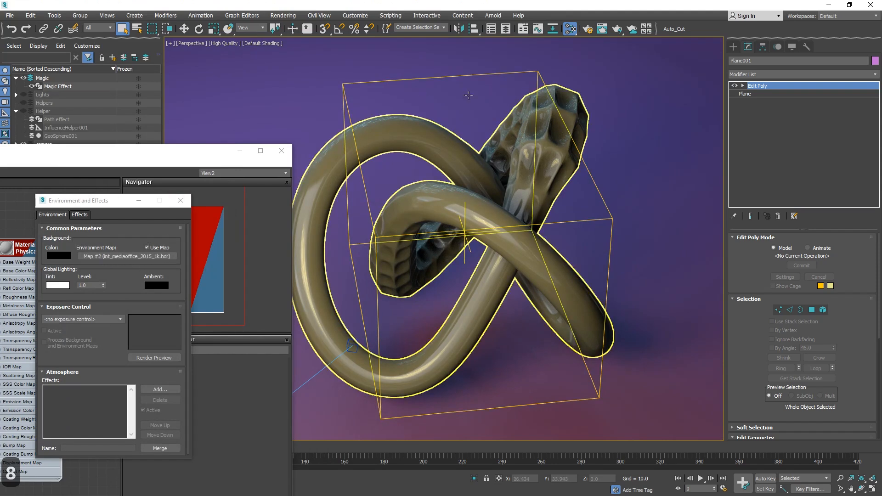
pyautogui.click(180, 200)
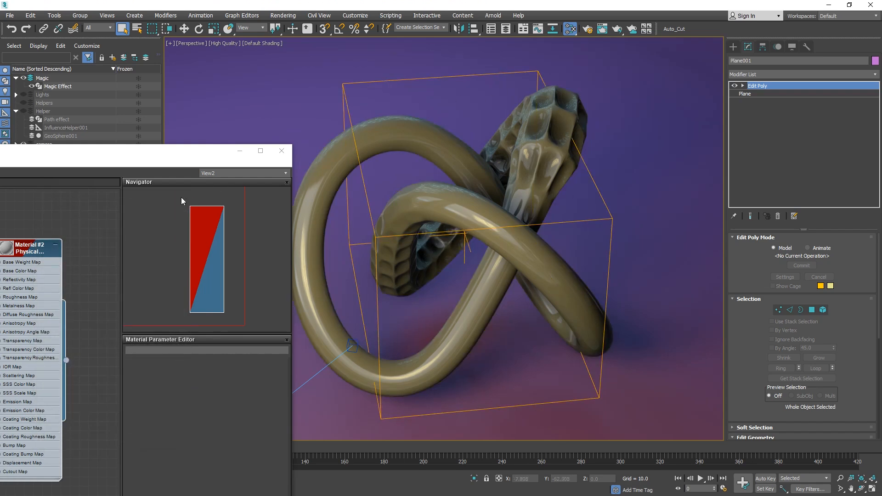
pyautogui.moveTo(128, 158); pyautogui.dragTo(367, 77)
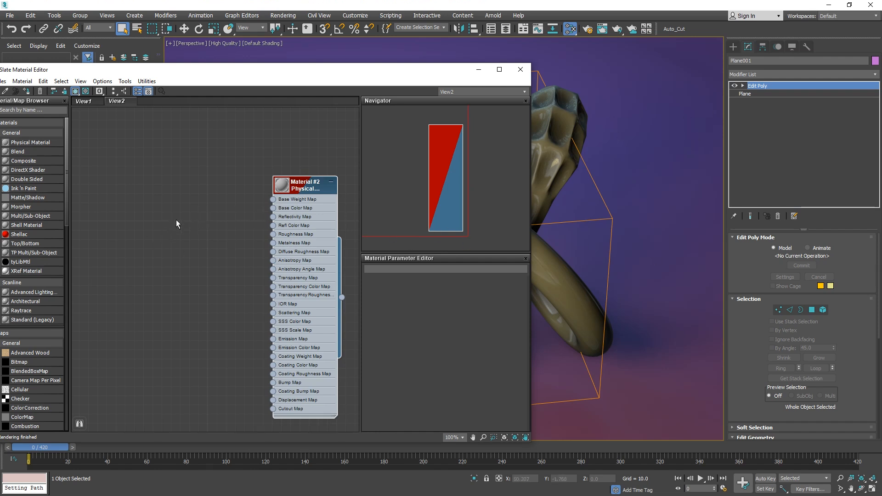
# Add an OSL UVW Channel map node to View2.
pyautogui.rightClick(138, 212)
pyautogui.moveTo(166, 232)
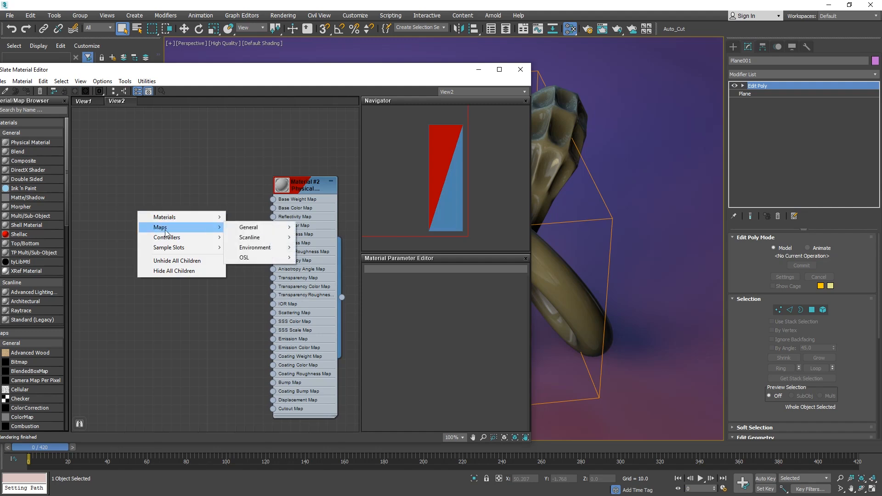
pyautogui.moveTo(260, 258)
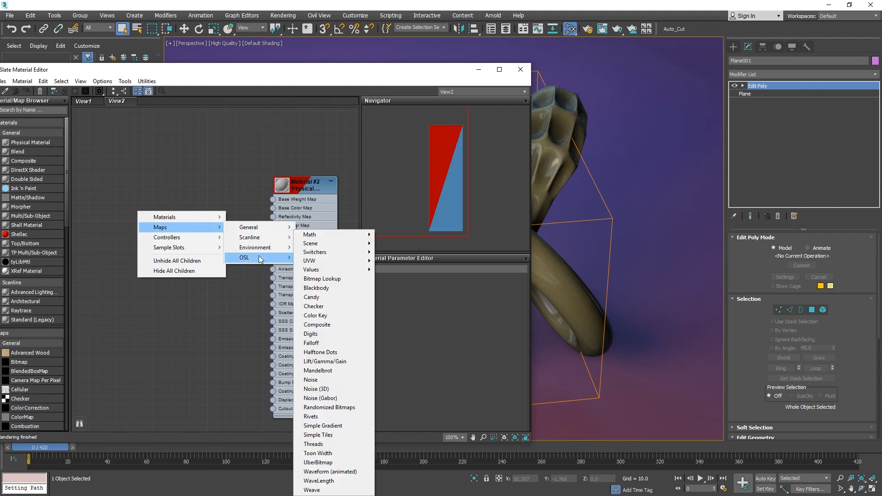
pyautogui.moveTo(330, 265)
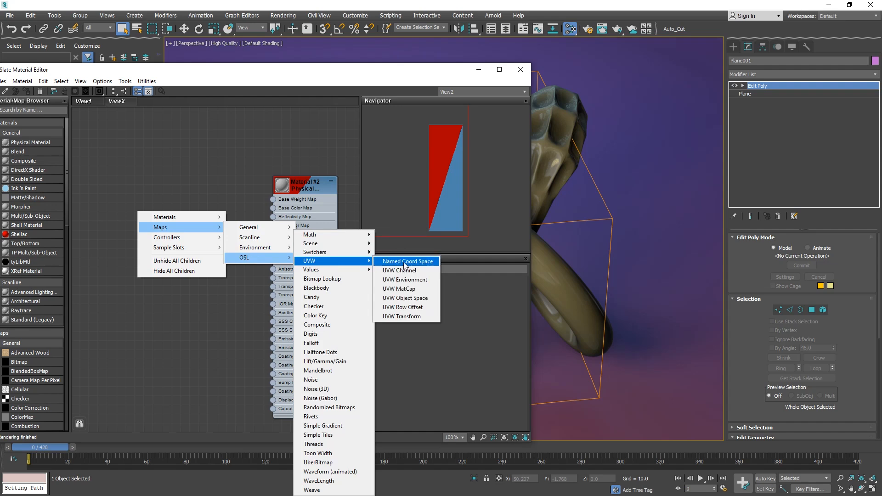
pyautogui.click(430, 270)
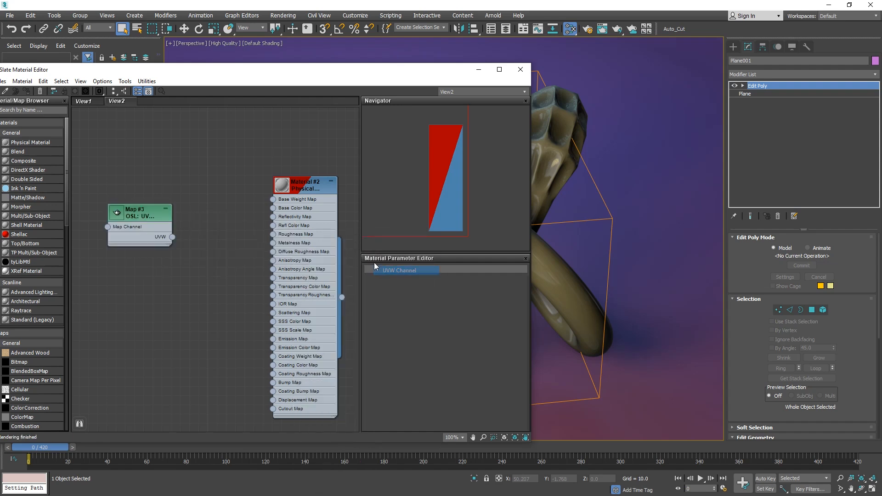
# Open the UVW Channel node's parameters and set its Map Channel to 2.
pyautogui.doubleClick(136, 201)
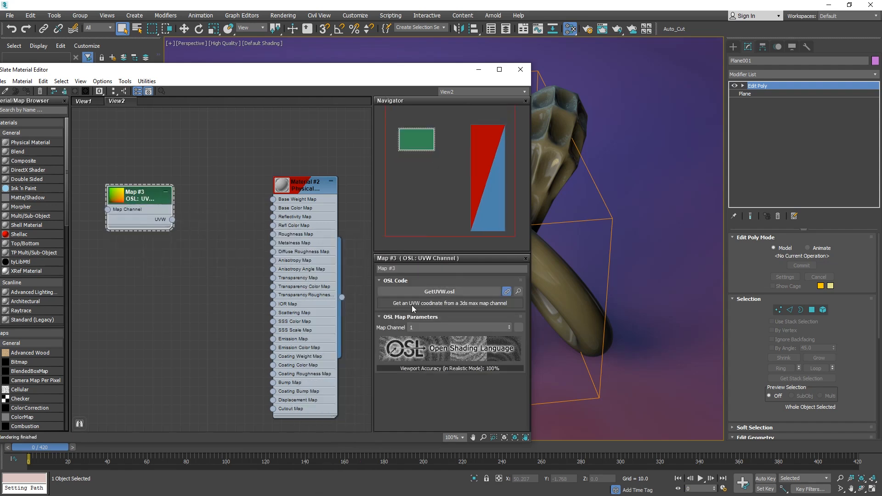
pyautogui.click(508, 325)
# Wire the UVW output into a new OSL Components (vector) node through its Input (XYZ).
pyautogui.moveTo(173, 219); pyautogui.dragTo(222, 260)
pyautogui.moveTo(256, 279)
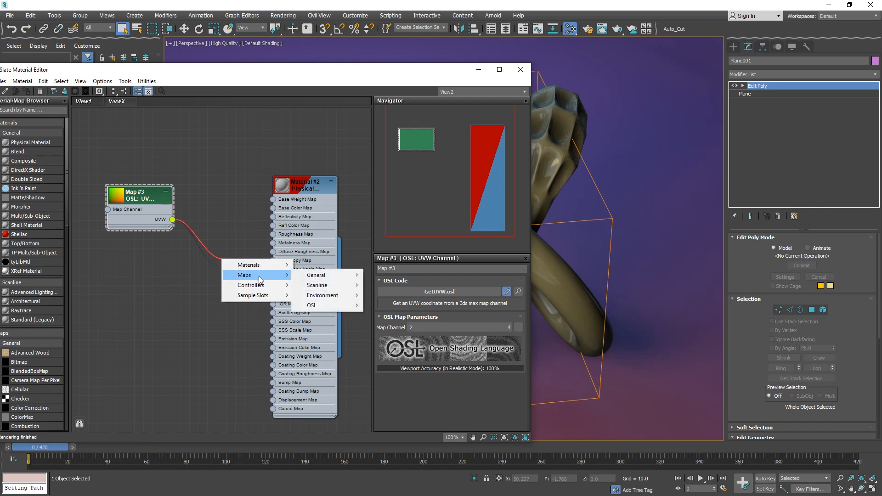
pyautogui.moveTo(330, 305)
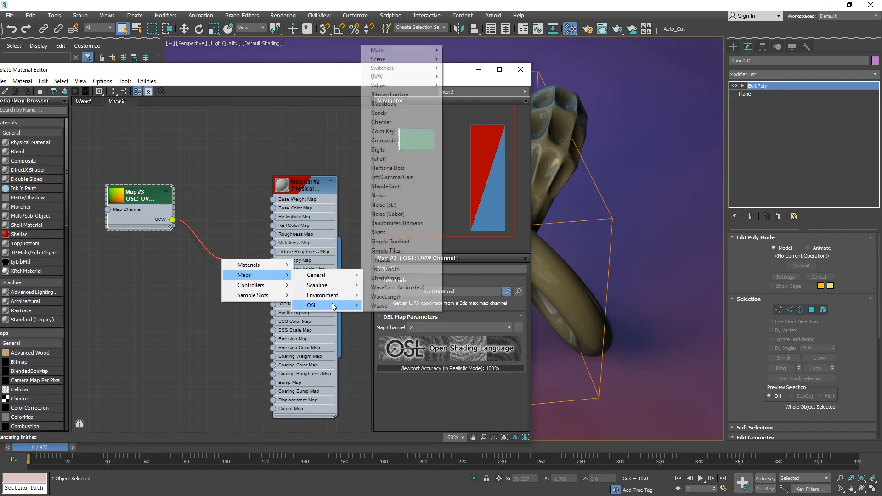
pyautogui.moveTo(404, 55)
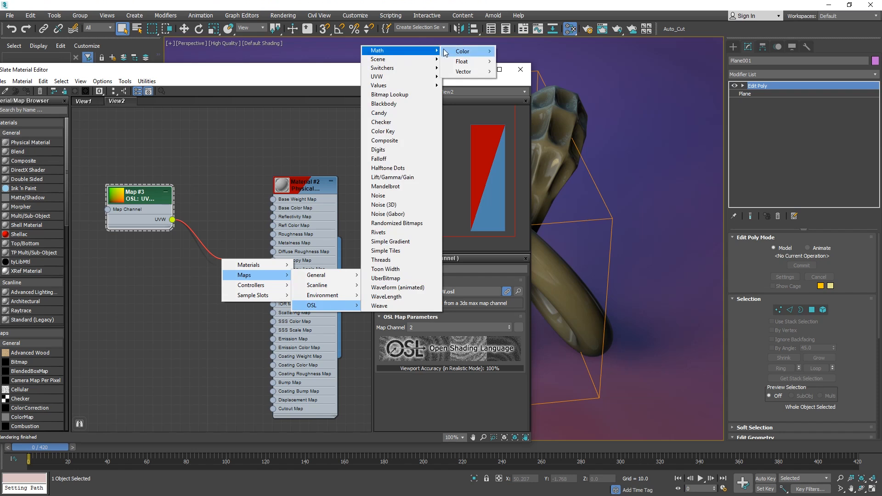
pyautogui.moveTo(481, 72)
pyautogui.click(544, 81)
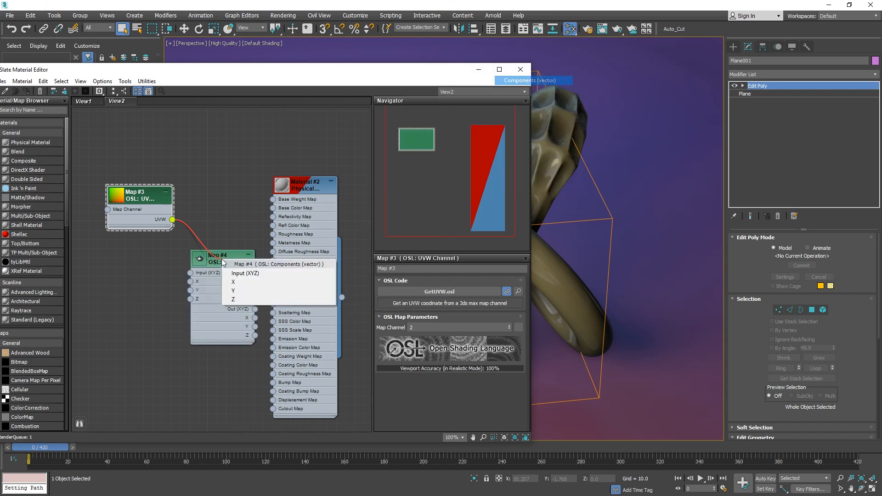
pyautogui.click(234, 273)
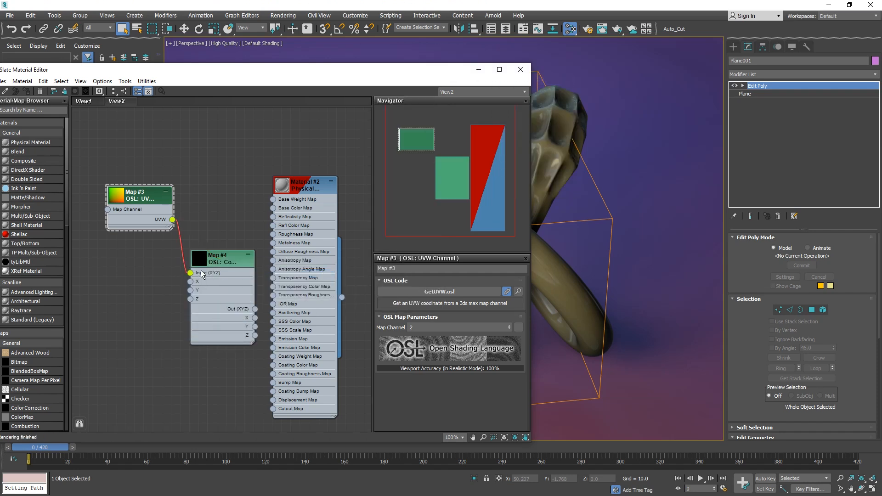
# Reposition the Components node and connect its X output to the Physical Material's Base Color Map.
pyautogui.moveTo(228, 257); pyautogui.dragTo(200, 248)
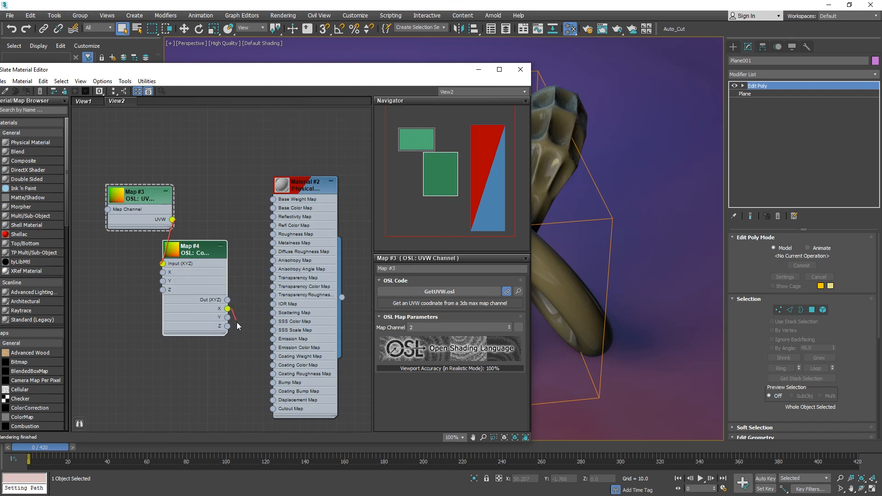
pyautogui.moveTo(249, 298); pyautogui.dragTo(275, 209)
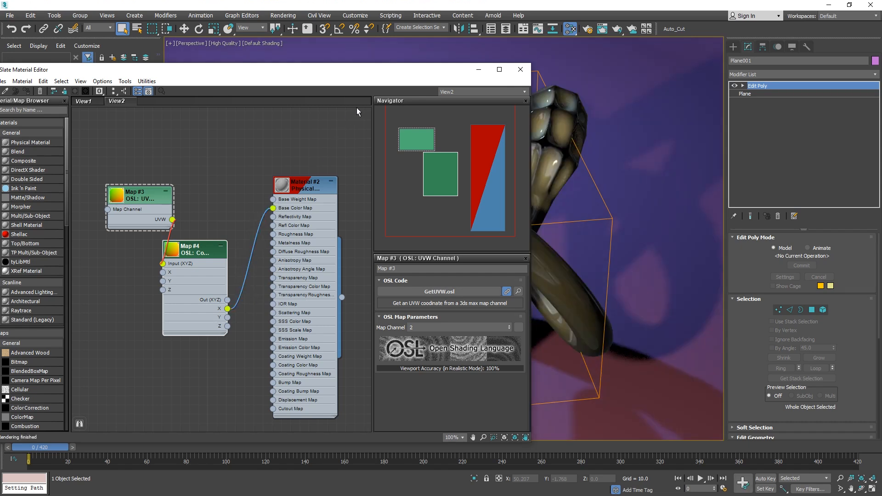
# Move the material editor aside to inspect the tube in the viewport, then bring it back.
pyautogui.moveTo(437, 72); pyautogui.dragTo(223, 55)
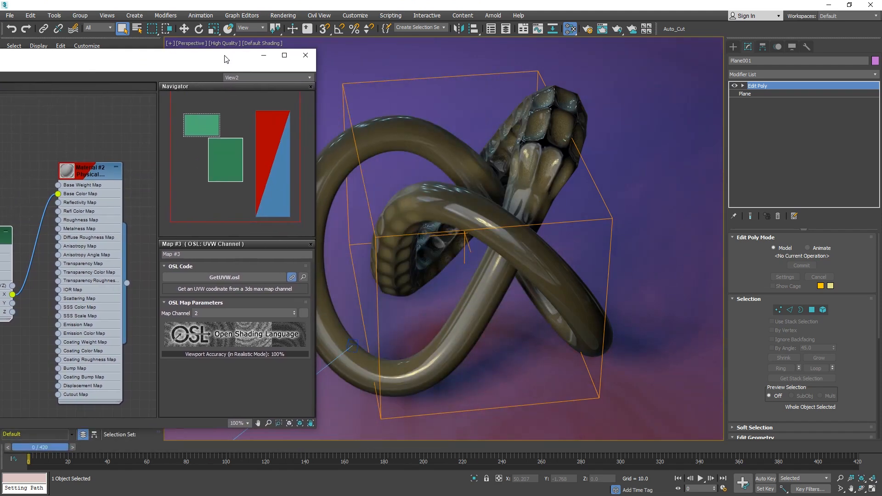
pyautogui.moveTo(545, 114); pyautogui.dragTo(577, 108, button='middle')
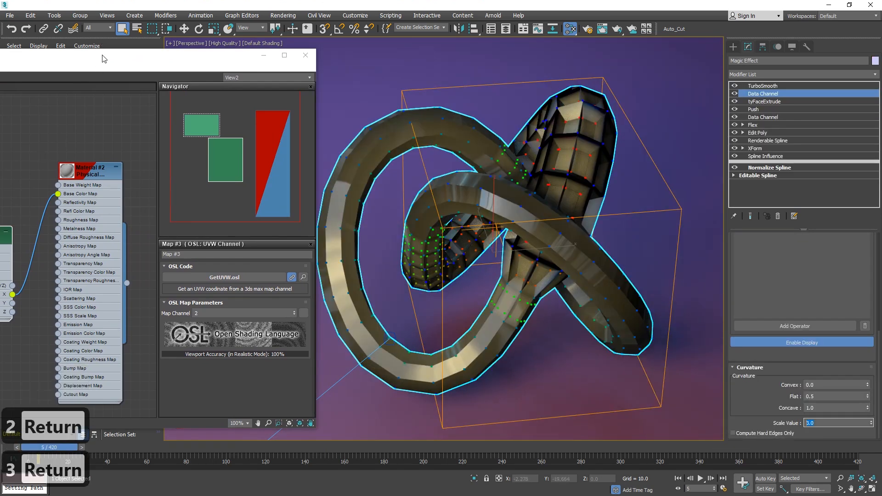
pyautogui.moveTo(104, 59); pyautogui.dragTo(356, 42)
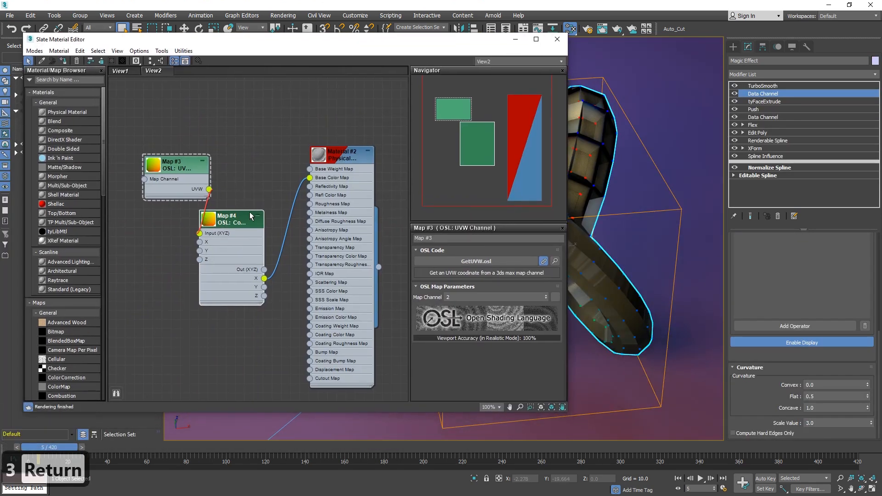
# Rearrange the UVW Channel and Components nodes in the view.
pyautogui.moveTo(244, 217); pyautogui.dragTo(263, 217)
pyautogui.moveTo(186, 166); pyautogui.dragTo(159, 147)
pyautogui.moveTo(249, 226); pyautogui.dragTo(213, 207)
# Add an OSL Interpolate (color) node and connect the Components X output to its Input.
pyautogui.rightClick(194, 341)
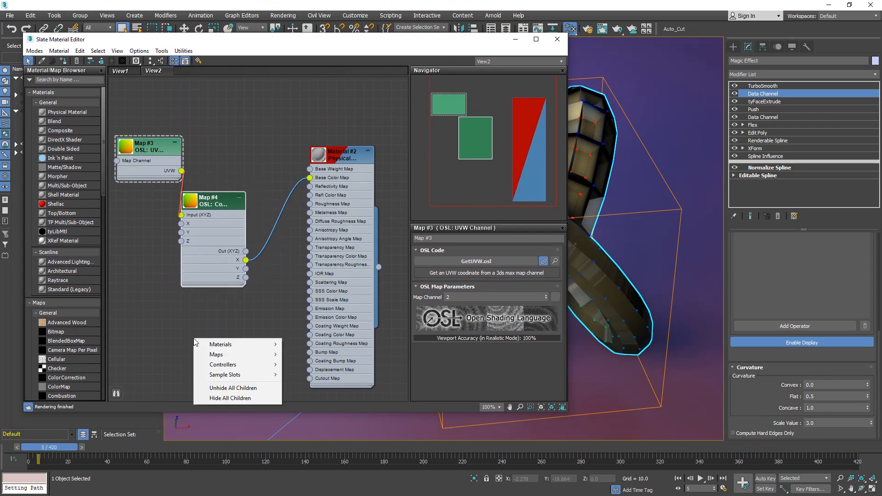
pyautogui.moveTo(221, 355)
pyautogui.moveTo(316, 385)
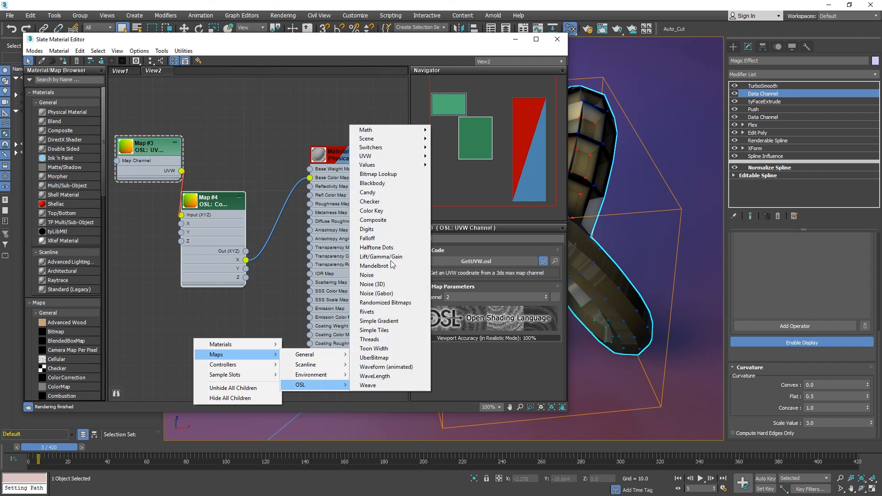
pyautogui.moveTo(386, 133)
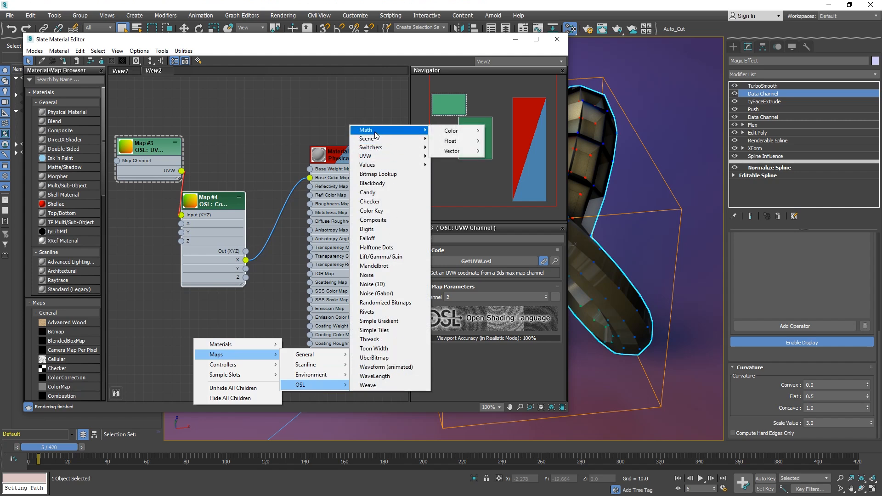
pyautogui.moveTo(450, 132)
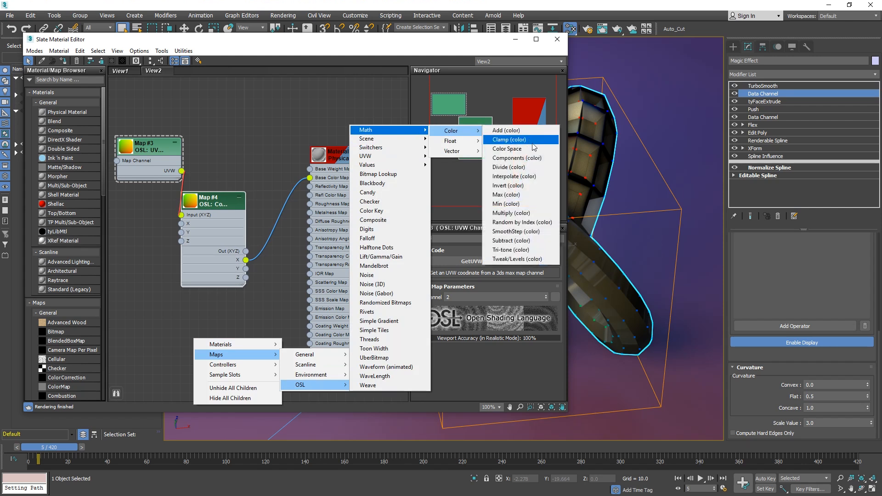
pyautogui.click(514, 176)
pyautogui.moveTo(192, 347); pyautogui.dragTo(263, 317)
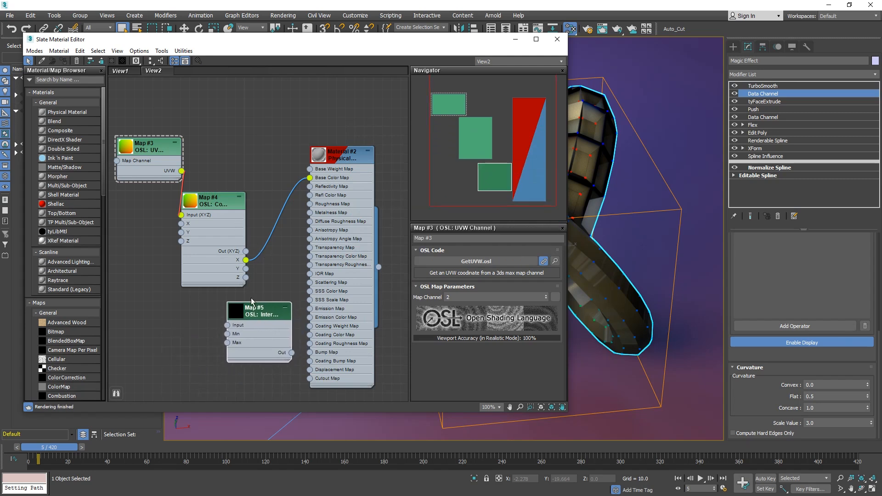
pyautogui.moveTo(227, 325); pyautogui.dragTo(248, 268)
# Add two OSL Color value nodes beside the Interpolate node.
pyautogui.rightClick(188, 327)
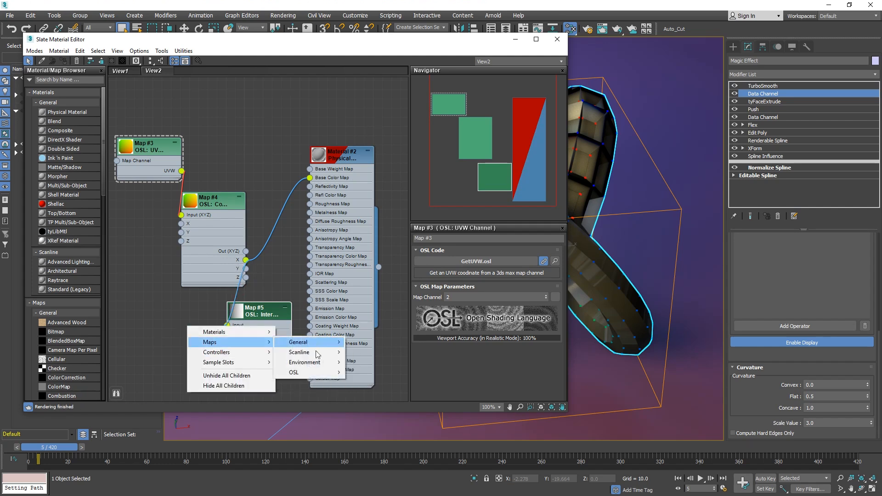
pyautogui.moveTo(294, 373)
pyautogui.moveTo(384, 154)
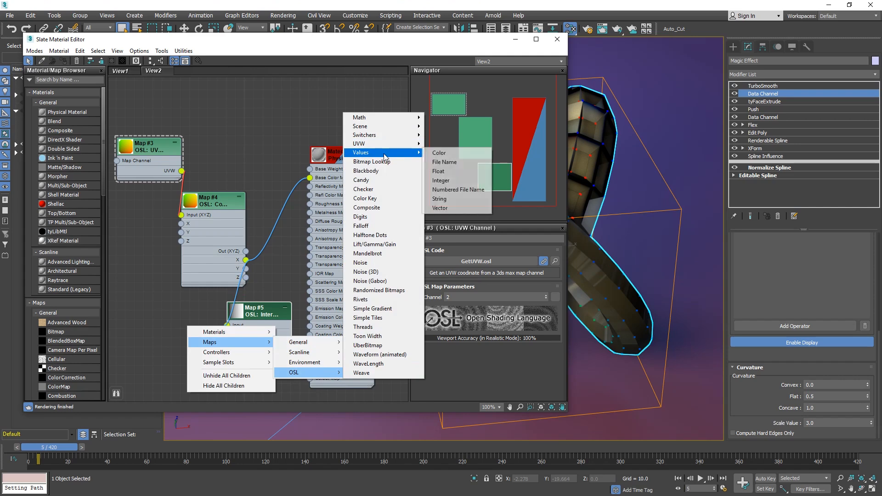
pyautogui.click(439, 152)
pyautogui.moveTo(187, 337); pyautogui.dragTo(156, 372)
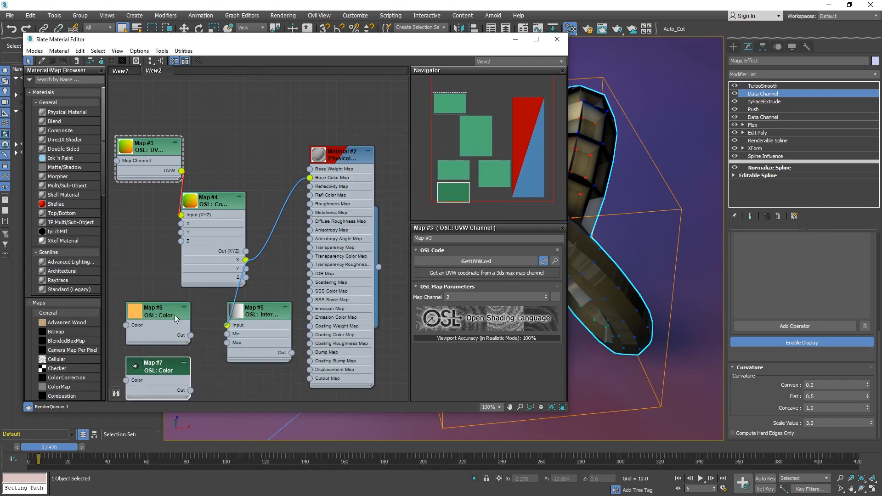
# Connect the two Color nodes' outputs to the Interpolate node's Min and Max inputs.
pyautogui.moveTo(205, 314); pyautogui.dragTo(214, 268, button='middle')
pyautogui.moveTo(236, 288); pyautogui.dragTo(199, 344)
pyautogui.click(158, 270)
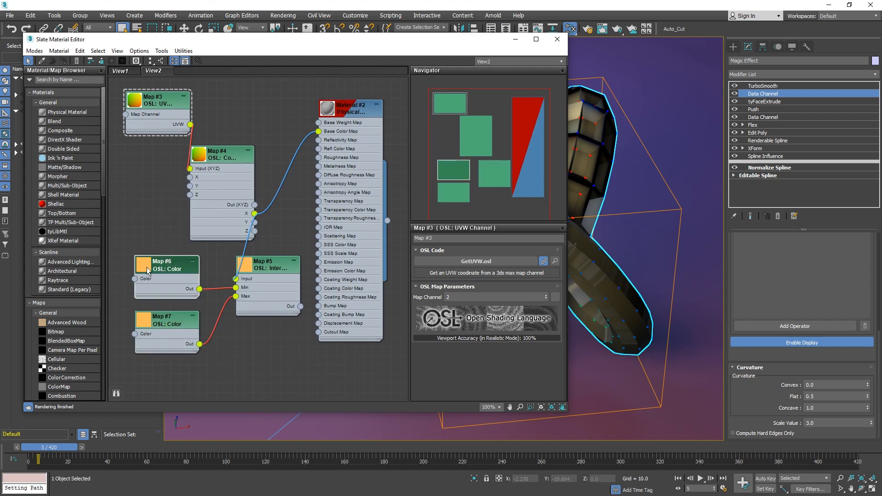
# Set the Min Color node's color to blue in the color selector.
pyautogui.doubleClick(174, 270)
pyautogui.click(472, 297)
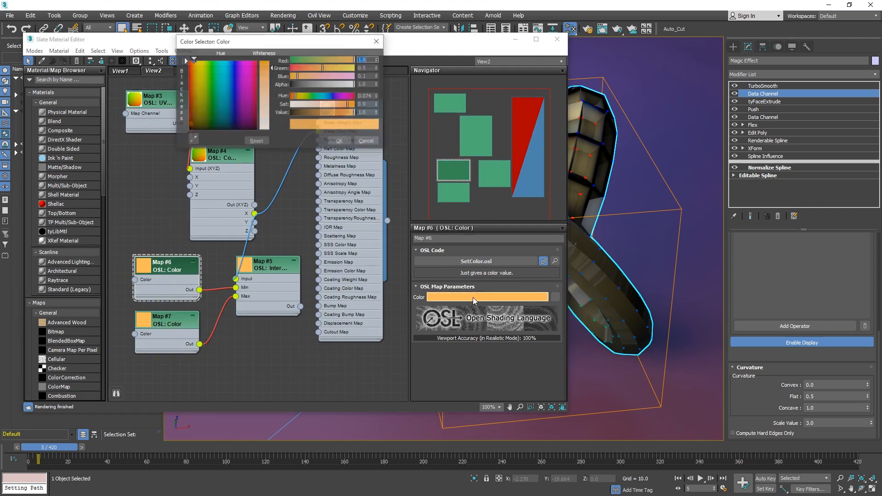
pyautogui.moveTo(224, 80)
pyautogui.mouseDown()
pyautogui.moveTo(232, 62)
pyautogui.moveTo(272, 63)
pyautogui.mouseUp()
pyautogui.click(341, 142)
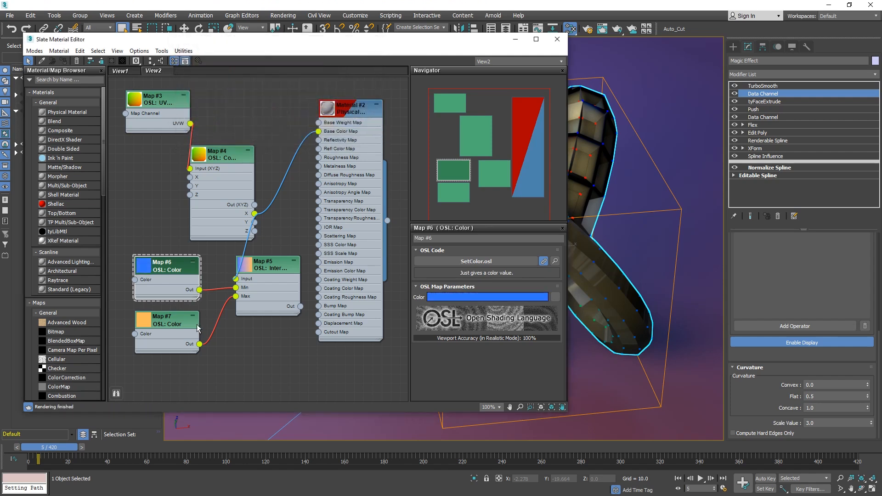
# Set the Max Color node's color to green in the color selector.
pyautogui.click(159, 322)
pyautogui.click(456, 294)
pyautogui.click(225, 80)
pyautogui.moveTo(224, 81); pyautogui.dragTo(214, 82)
pyautogui.click(339, 142)
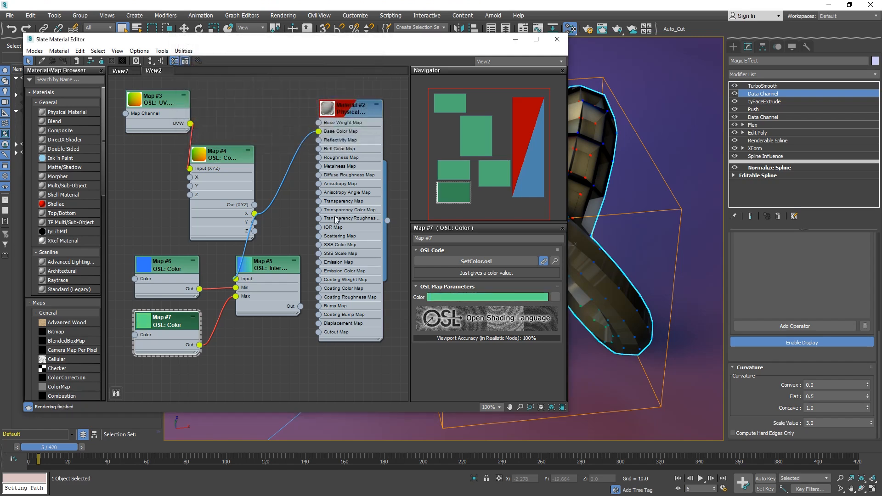
# Connect the Interpolate output to the material's Base Color Map and select the Magic Effect tube in the viewport.
pyautogui.moveTo(319, 132); pyautogui.dragTo(300, 306)
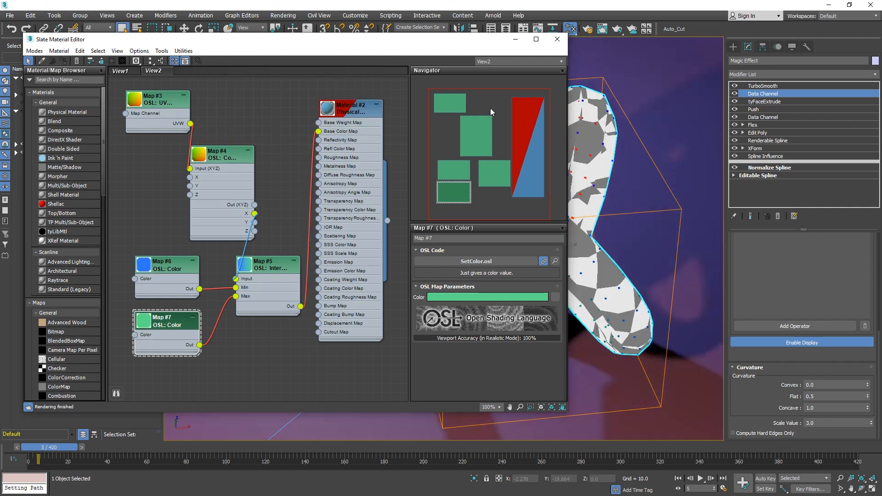
pyautogui.moveTo(478, 44); pyautogui.dragTo(290, 63)
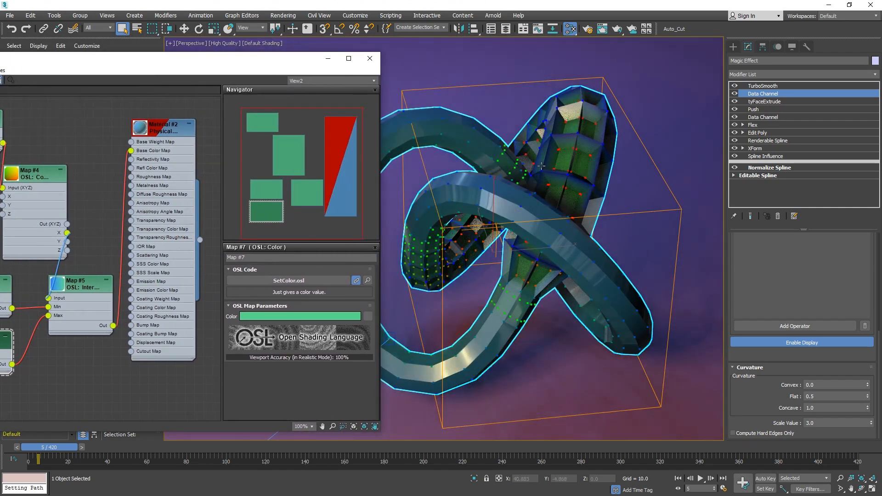
pyautogui.click(574, 110)
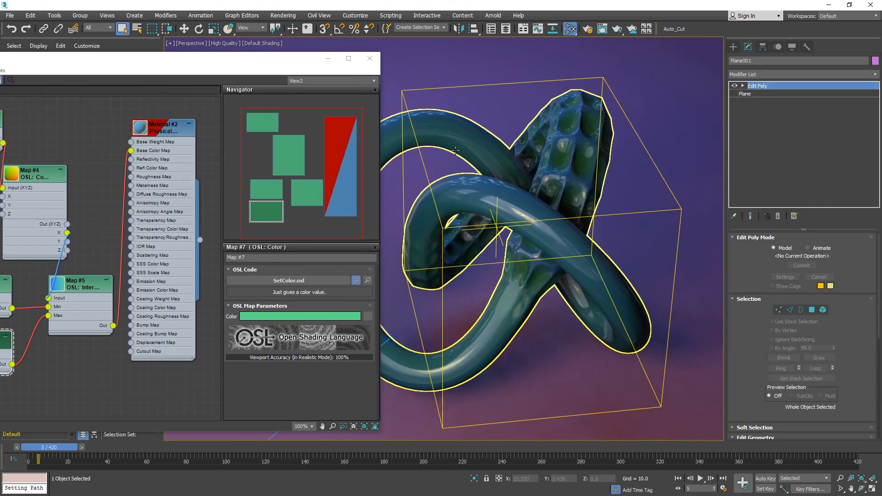
pyautogui.moveTo(312, 62); pyautogui.dragTo(173, 71)
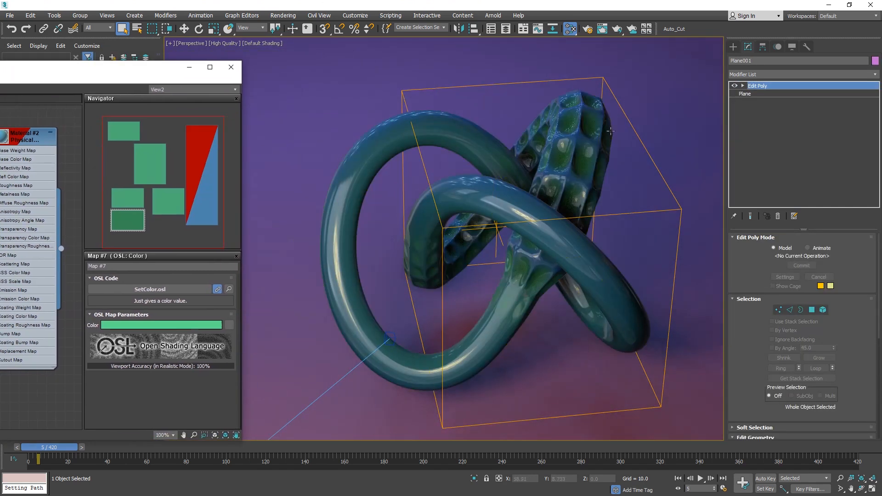
pyautogui.click(567, 143)
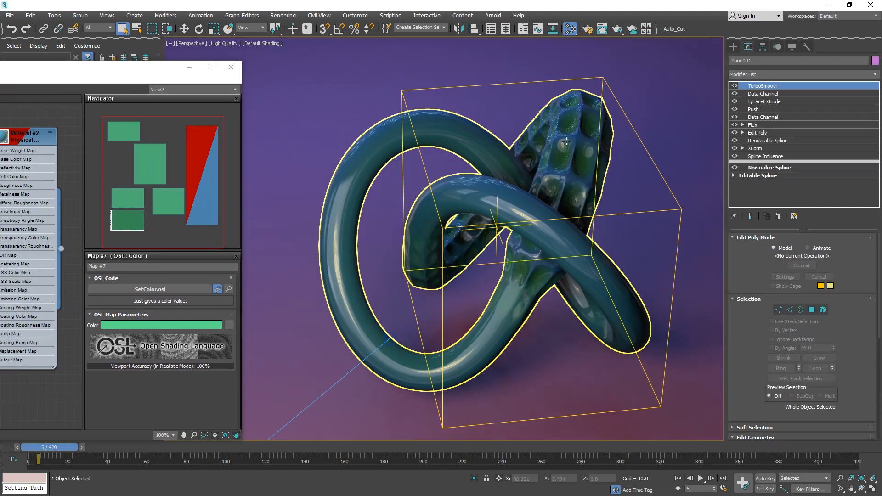
# Set the Curvature operator's Scale Value to 4 in the upper Data Channel modifier of the Magic Effect tube.
pyautogui.click(770, 94)
pyautogui.moveTo(789, 302); pyautogui.dragTo(797, 227)
pyautogui.click(775, 304)
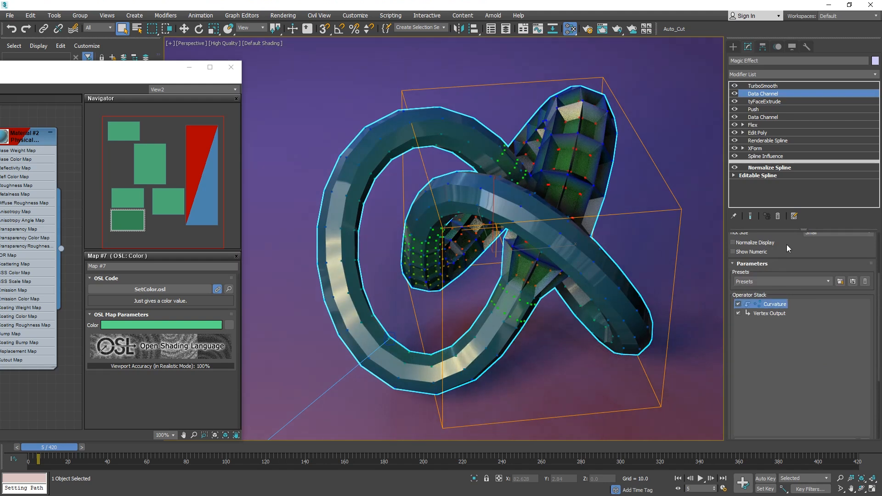
pyautogui.moveTo(793, 241); pyautogui.dragTo(798, 149)
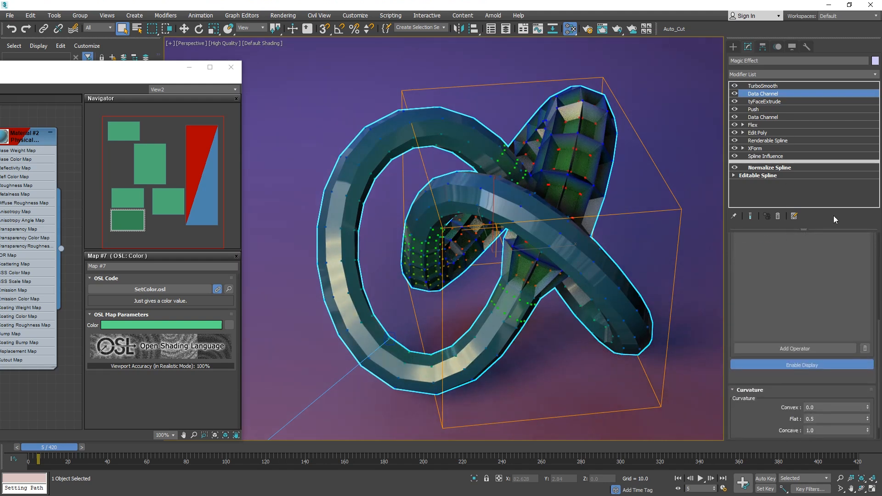
pyautogui.scroll(-1, 838, 405)
pyautogui.click(829, 423)
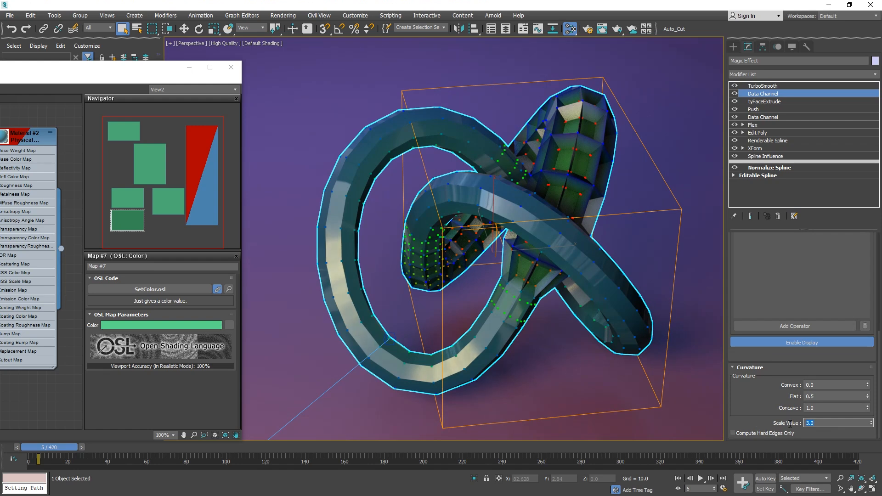
pyautogui.write('4')
pyautogui.press('Return')
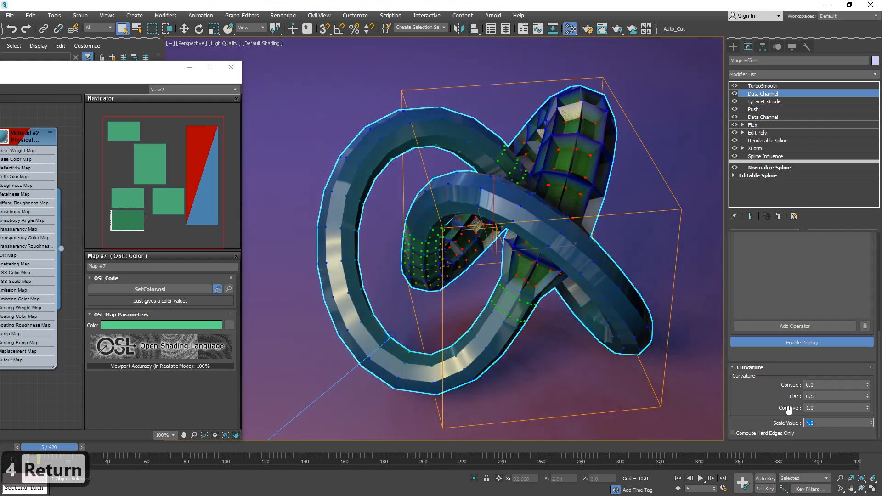
# Play the animation to preview the magic tube effect, then stop playback.
pyautogui.click(700, 478)
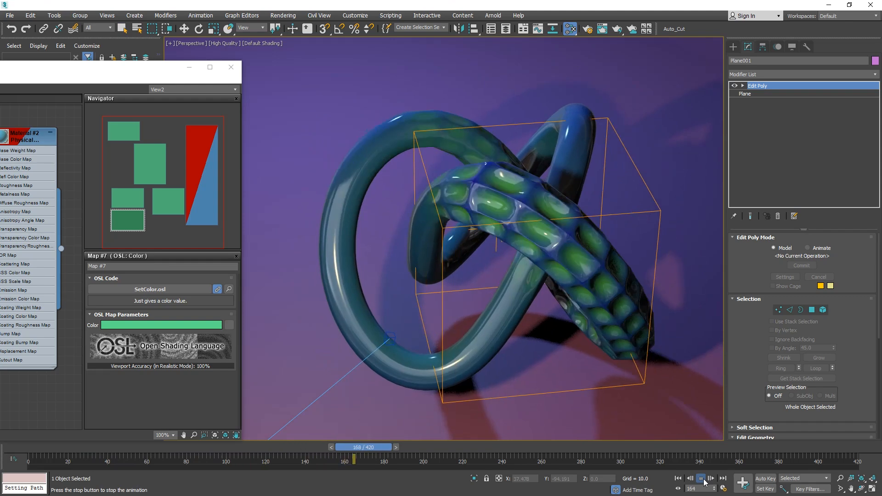
pyautogui.click(701, 478)
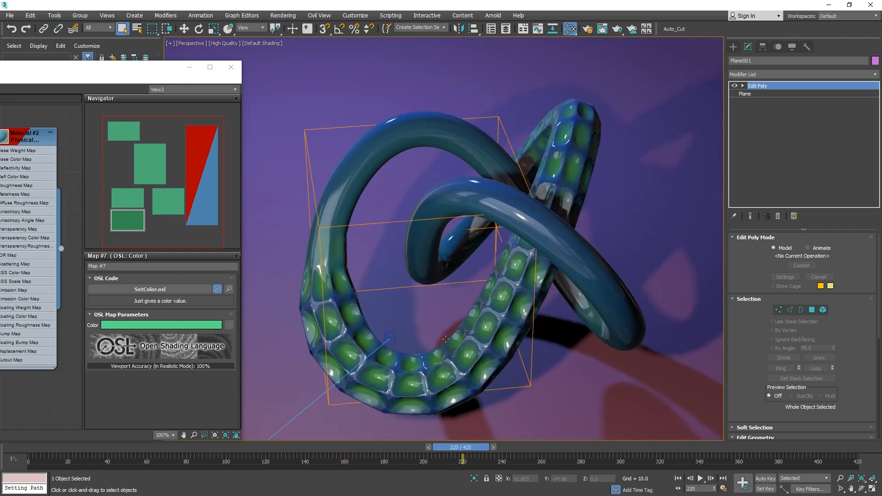
# Connect the Map #4 OSL node's Out (XYZ) output to the Physical Material's Roughness Map input in the Slate Material Editor.
pyautogui.moveTo(83, 71); pyautogui.dragTo(407, 37)
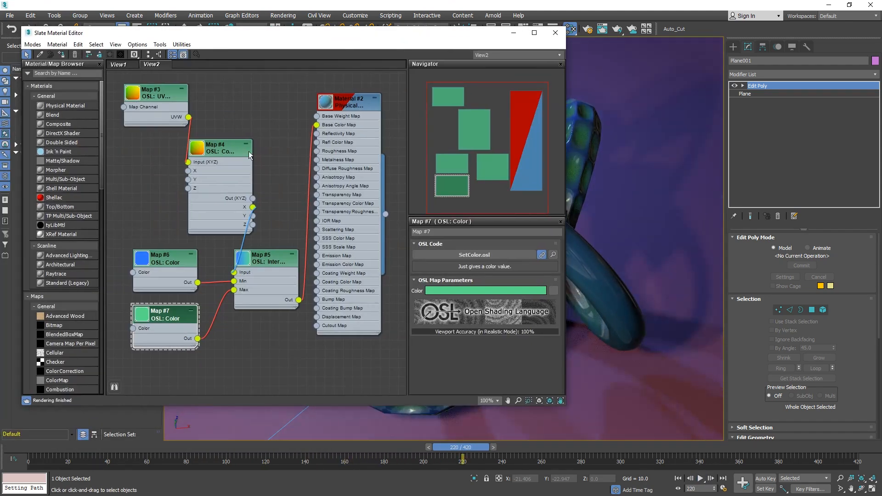
pyautogui.moveTo(365, 38); pyautogui.dragTo(112, 142)
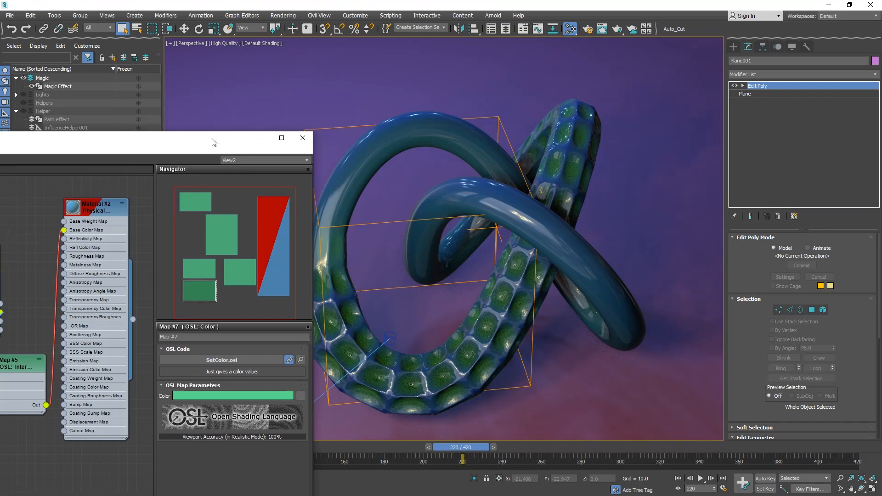
pyautogui.moveTo(171, 142); pyautogui.dragTo(432, 111)
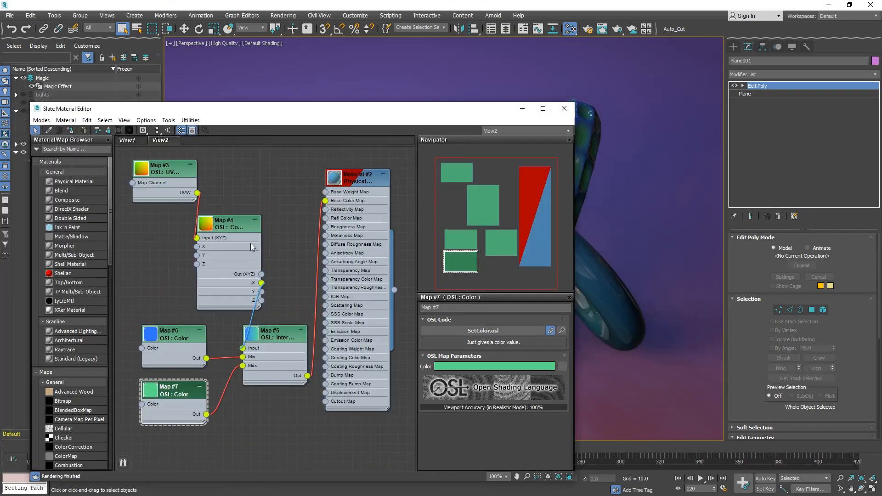
pyautogui.moveTo(282, 274); pyautogui.dragTo(325, 227)
pyautogui.moveTo(487, 108); pyautogui.dragTo(225, 95)
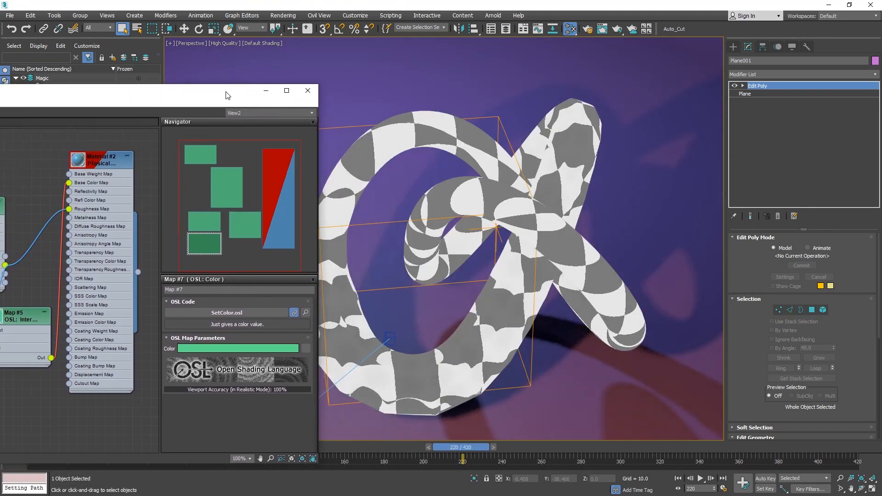
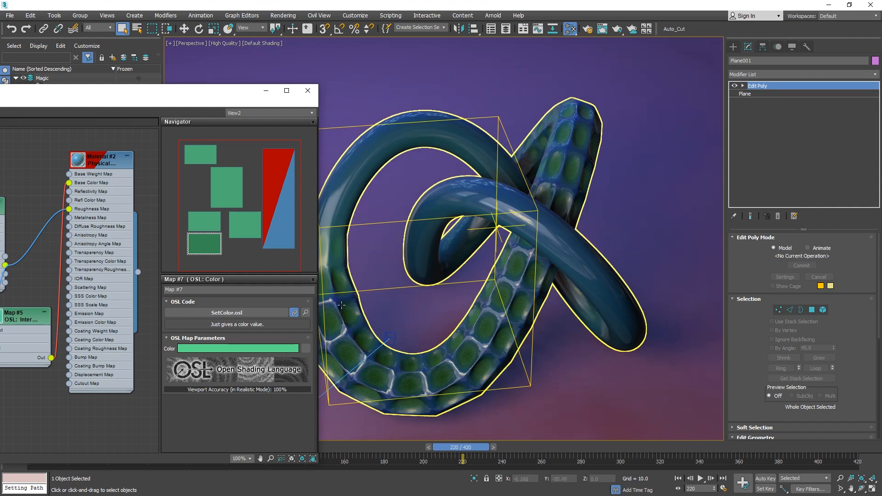
# Set the Physical Material's Metalness to 0.45 in its Basic Parameters.
pyautogui.doubleClick(96, 167)
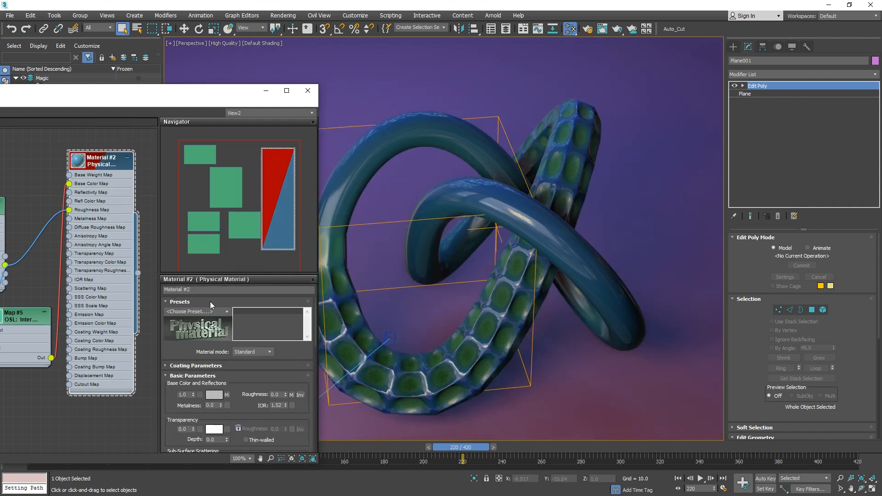
pyautogui.scroll(-3, 214, 350)
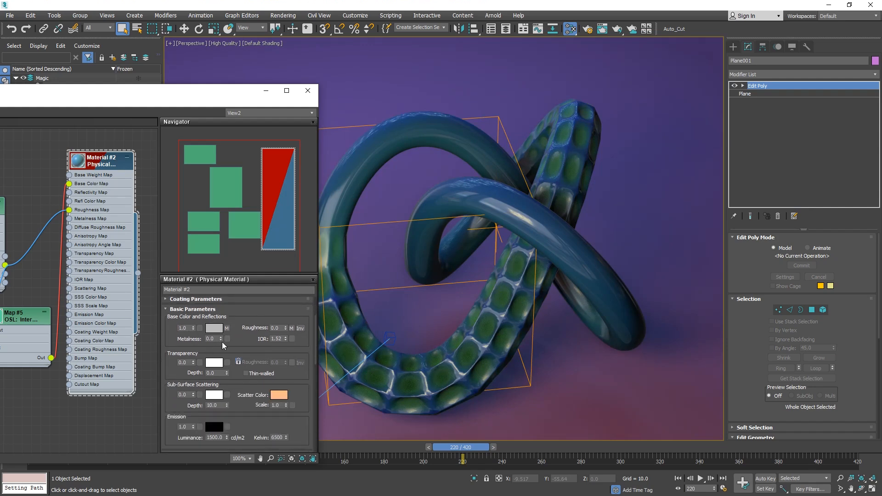
pyautogui.moveTo(221, 339); pyautogui.dragTo(226, 316)
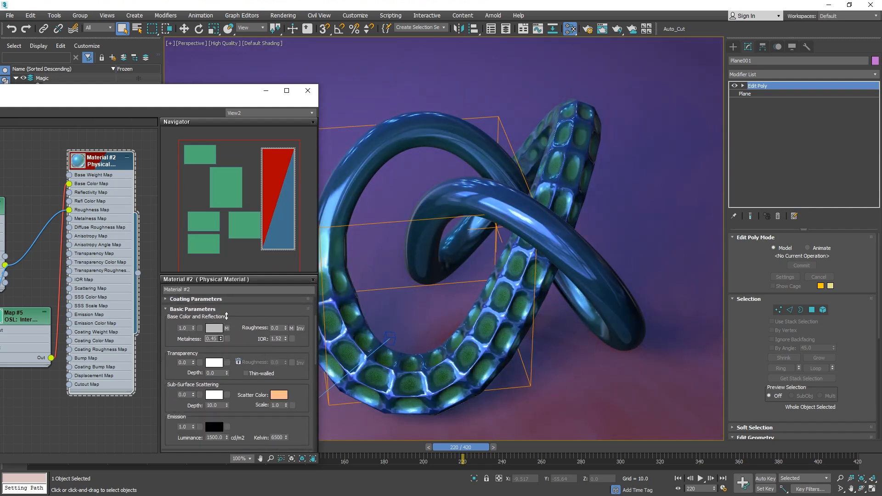
# Open and examine the OSL source code of the Map #5 Interpolate node.
pyautogui.moveTo(214, 100); pyautogui.dragTo(352, 105)
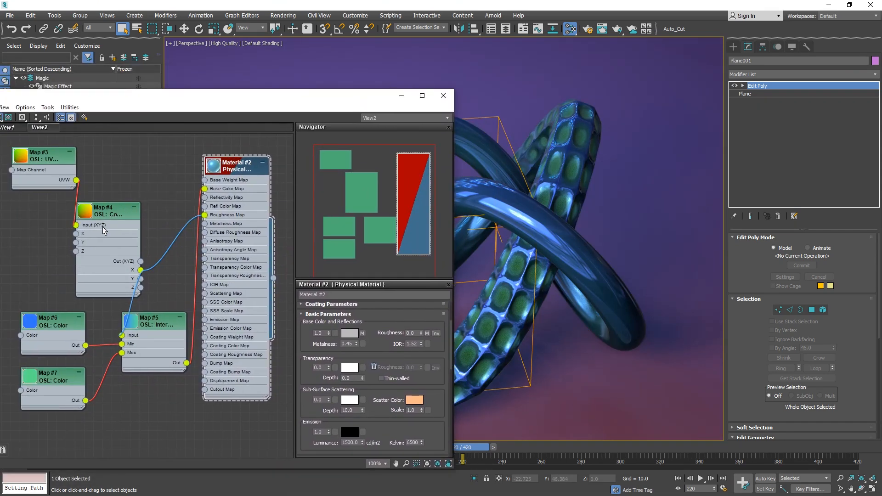
pyautogui.doubleClick(151, 314)
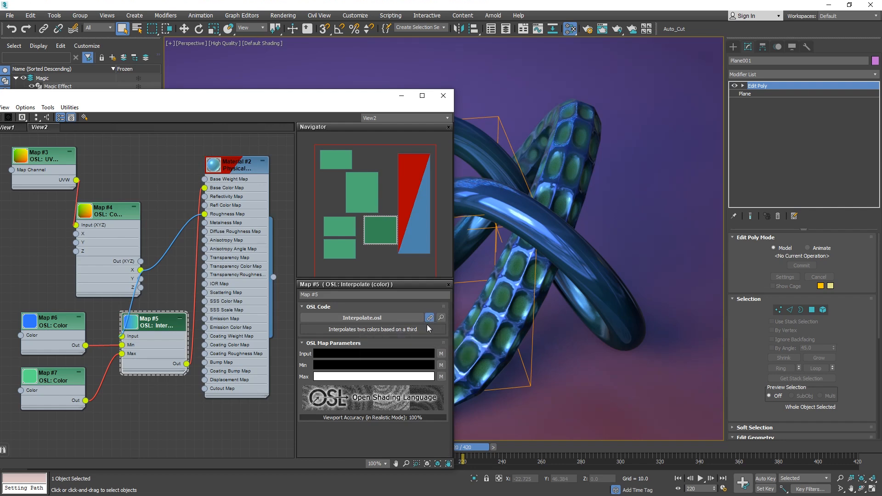
pyautogui.click(441, 317)
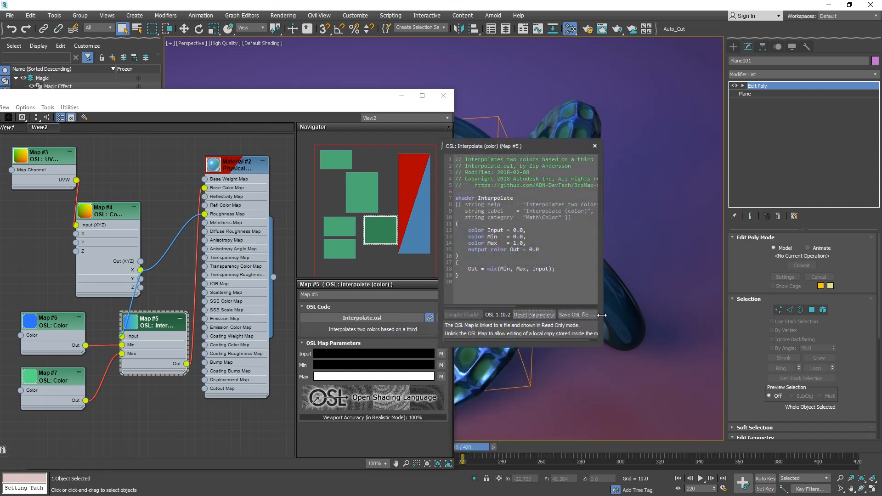
pyautogui.moveTo(601, 346); pyautogui.dragTo(805, 436)
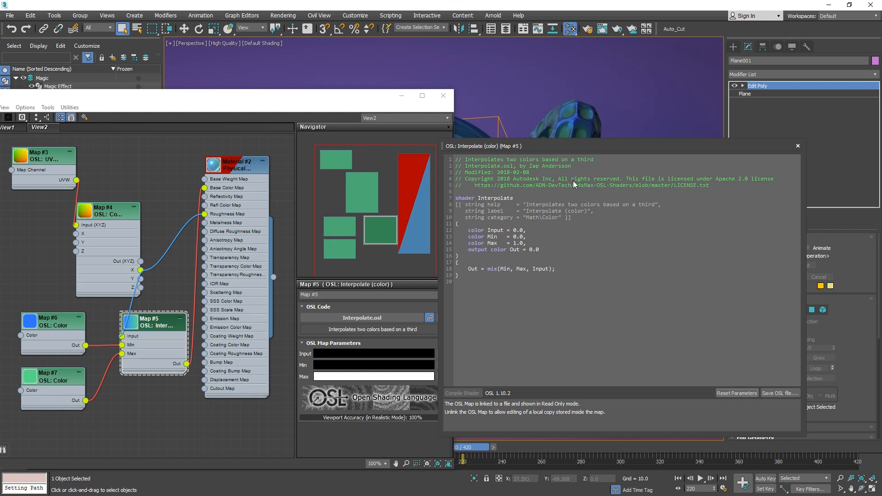
pyautogui.moveTo(497, 170); pyautogui.dragTo(705, 167)
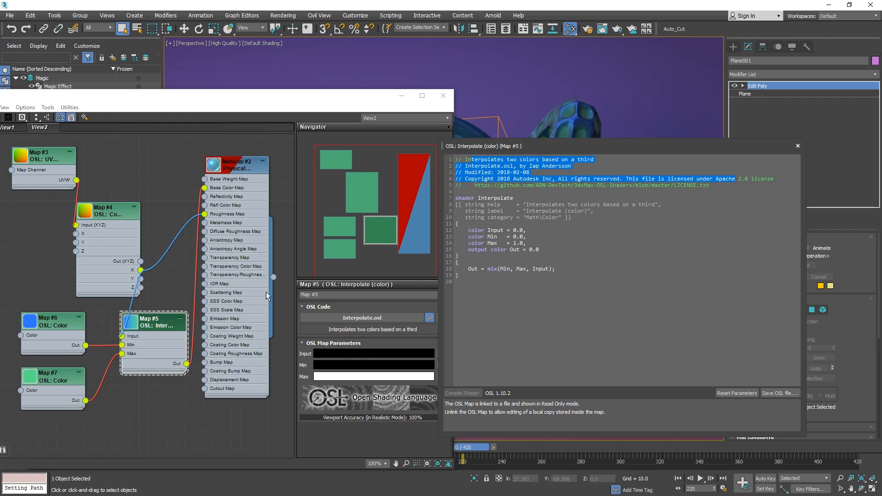
pyautogui.moveTo(526, 286); pyautogui.dragTo(447, 219)
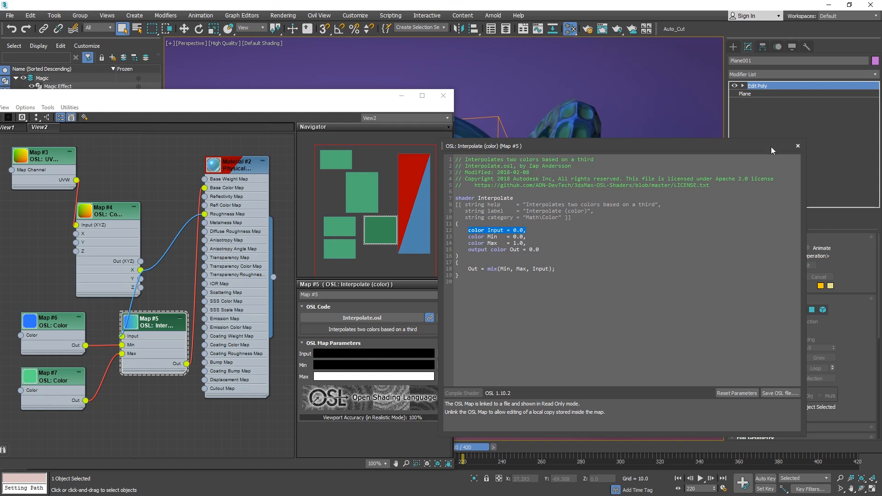
pyautogui.click(798, 146)
# Unlink the Interpolate OSL map, rename its Min parameter to Mincolor in the code, and compile the shader.
pyautogui.click(428, 318)
pyautogui.click(439, 317)
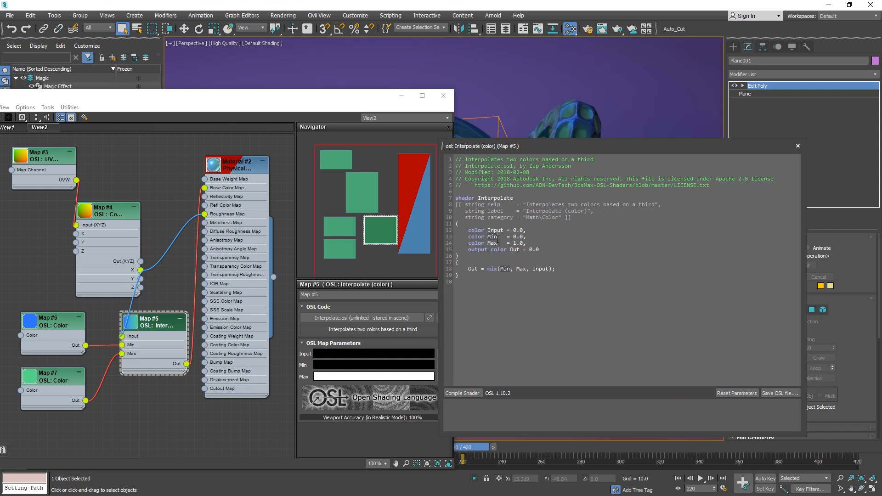
pyautogui.write('color')
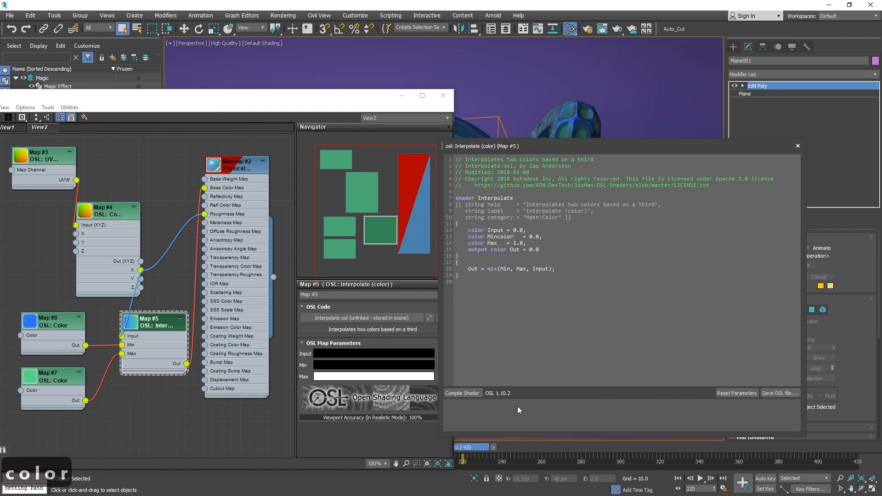
pyautogui.click(476, 393)
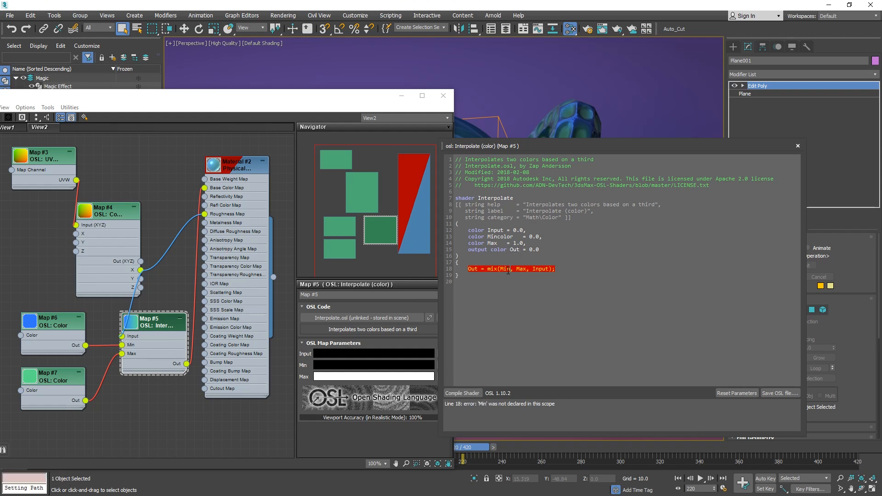
pyautogui.write('color')
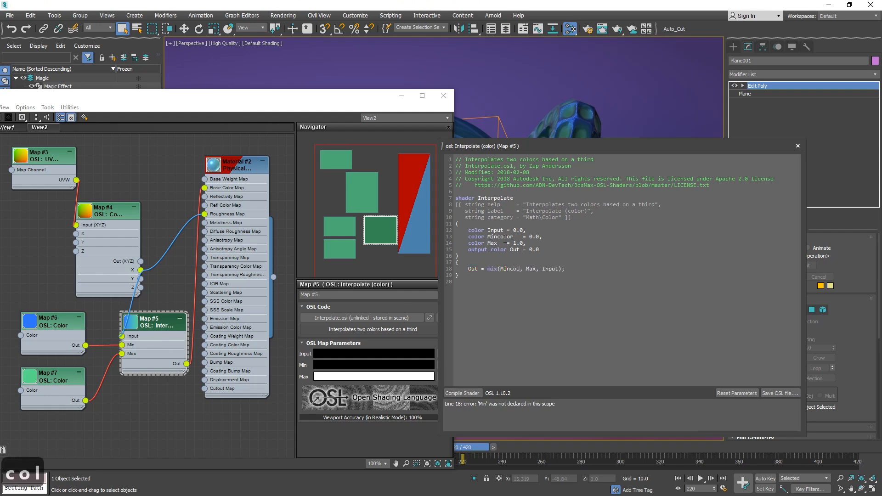
pyautogui.click(463, 393)
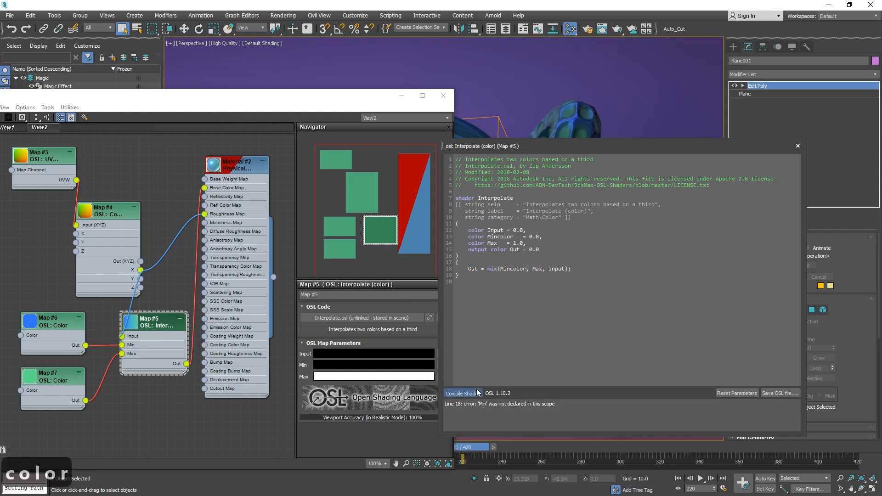
pyautogui.click(798, 148)
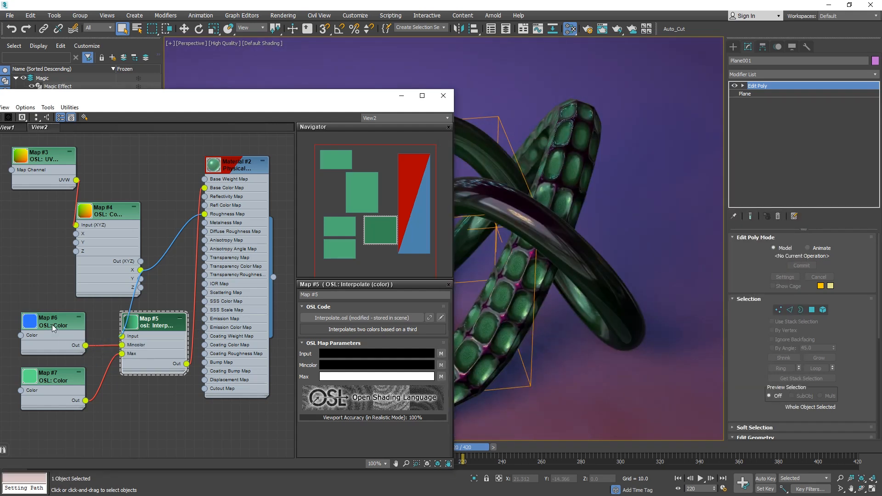
# Nudge the Map #6 Color and Map #5 Interpolate nodes slightly to tidy the node layout.
pyautogui.moveTo(54, 327); pyautogui.dragTo(45, 328)
pyautogui.moveTo(155, 323); pyautogui.dragTo(148, 318)
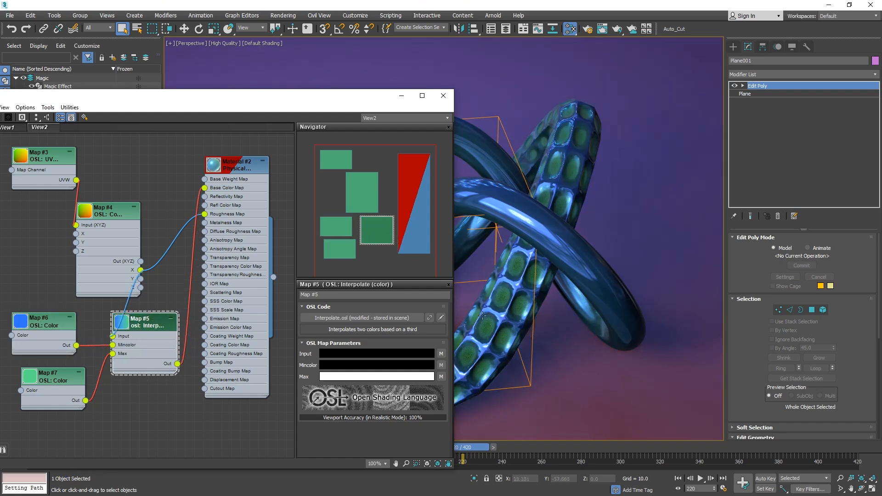
# Reopen the Interpolate map's OSL code to review the edited shader.
pyautogui.click(441, 318)
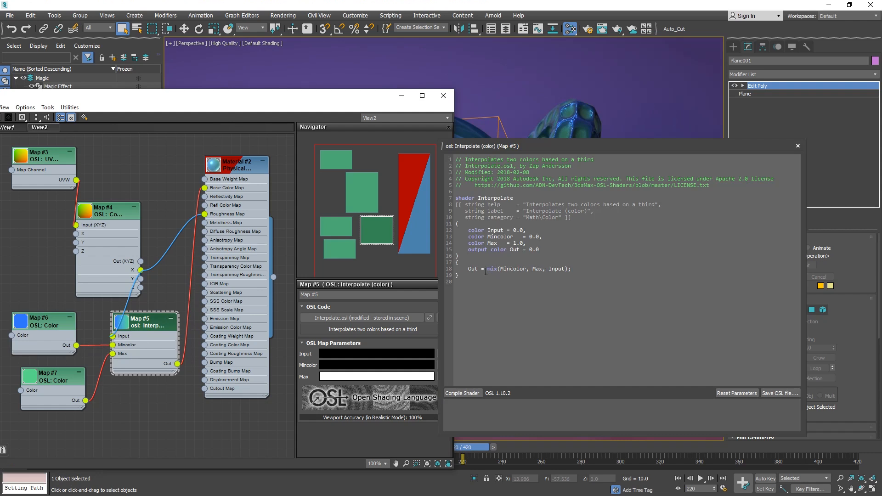
pyautogui.click(513, 268)
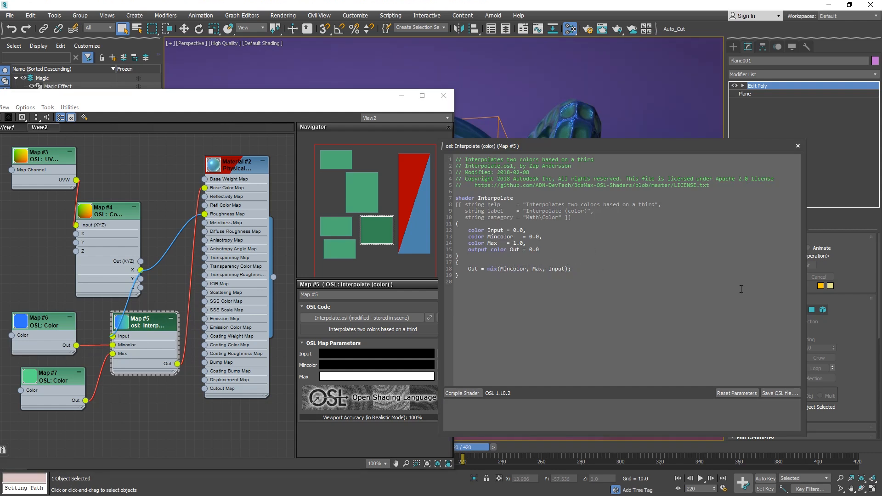
pyautogui.click(797, 146)
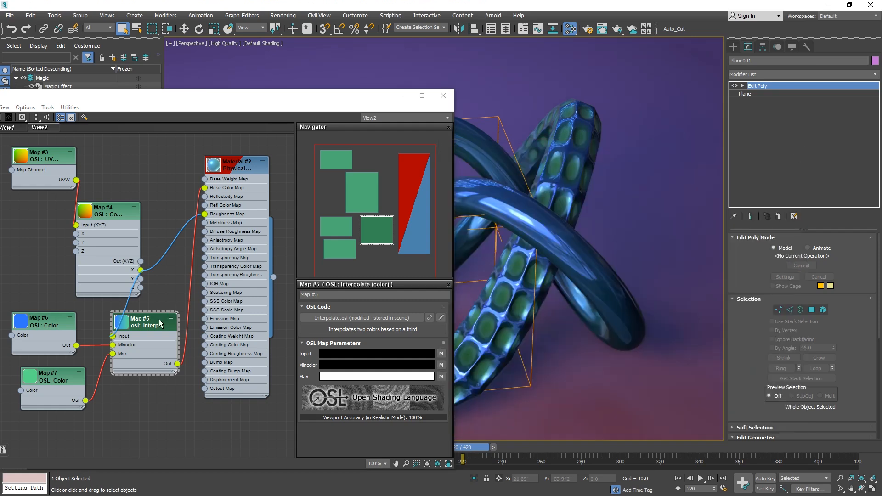
pyautogui.rightClick(169, 187)
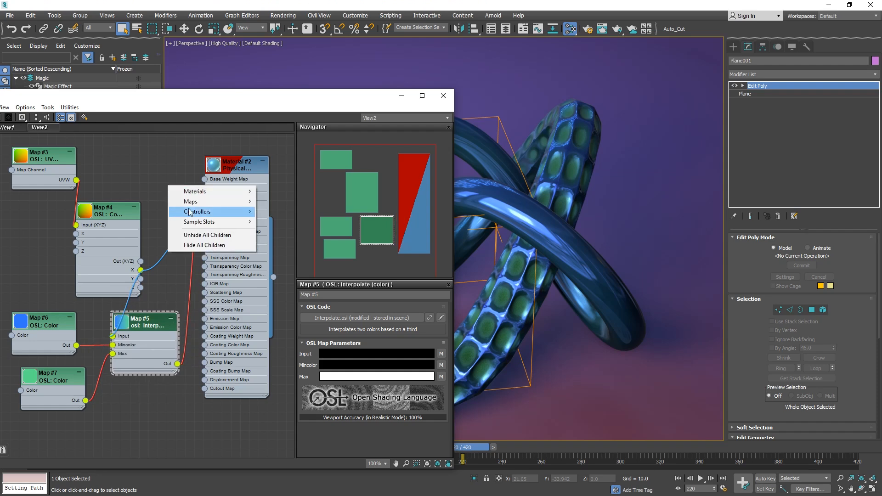
pyautogui.moveTo(190, 201)
pyautogui.moveTo(284, 232)
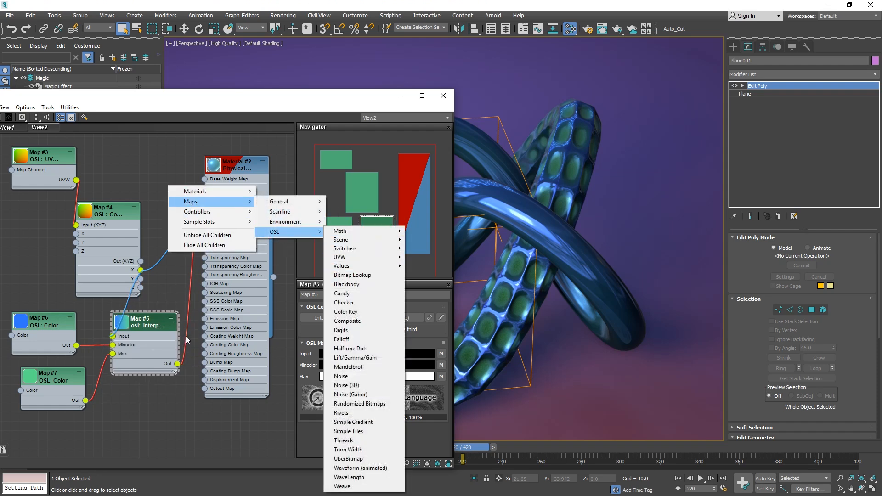
pyautogui.click(151, 321)
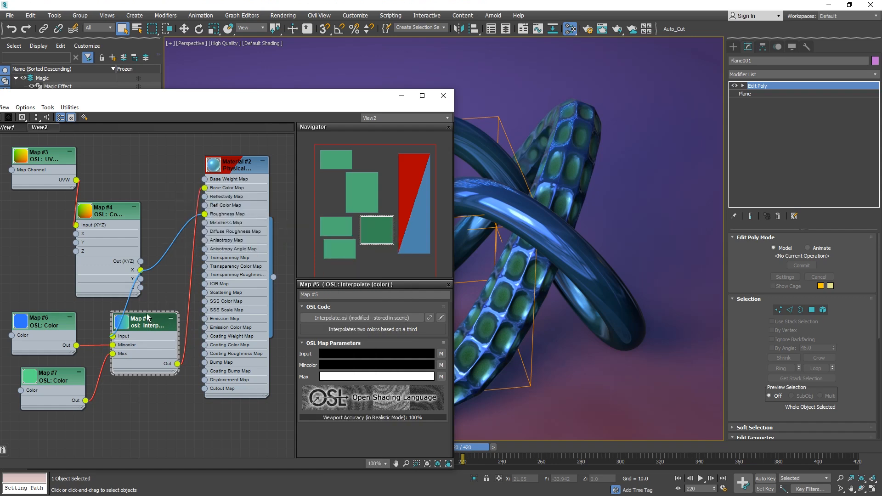
pyautogui.moveTo(153, 319)
pyautogui.mouseDown()
pyautogui.moveTo(163, 320)
pyautogui.moveTo(155, 337)
pyautogui.moveTo(151, 318)
pyautogui.mouseUp()
pyautogui.hotkey('alt', 'Tab')
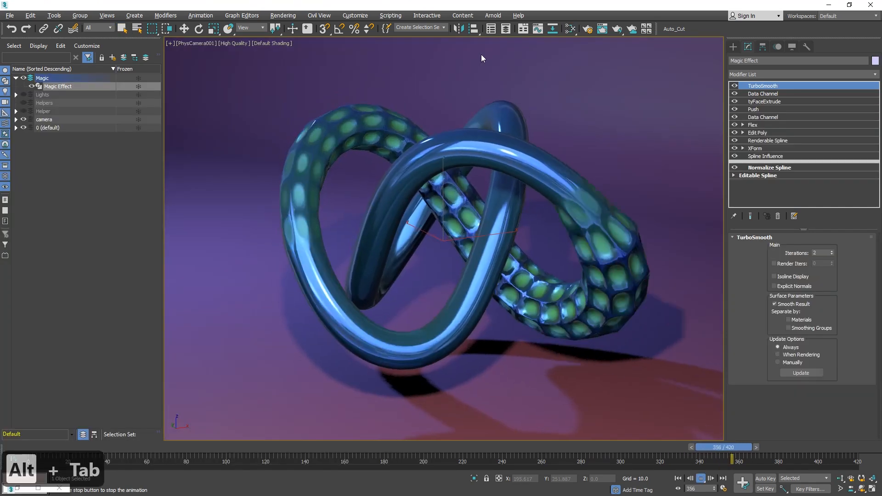